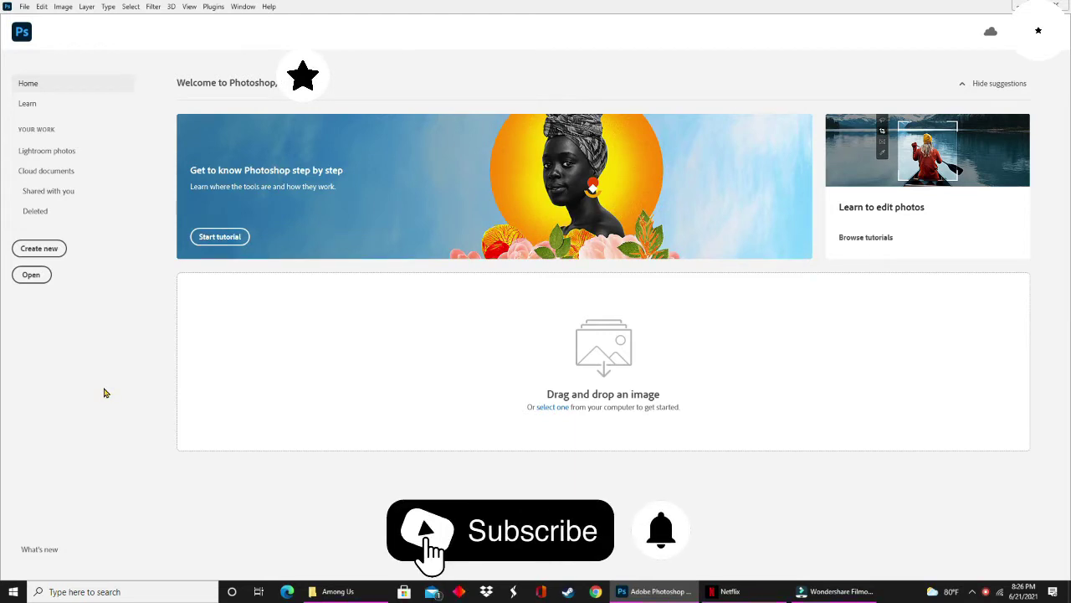
# - Start a new document and set its size to 6.5 inches wide by 5.46 inches high
pyautogui.click(47, 250)
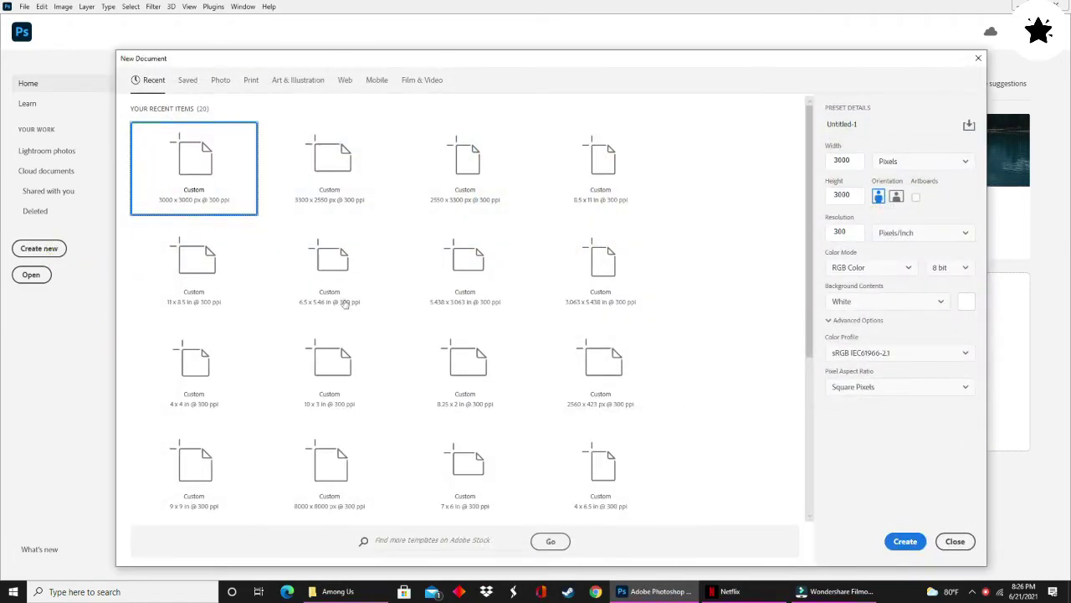
pyautogui.click(892, 164)
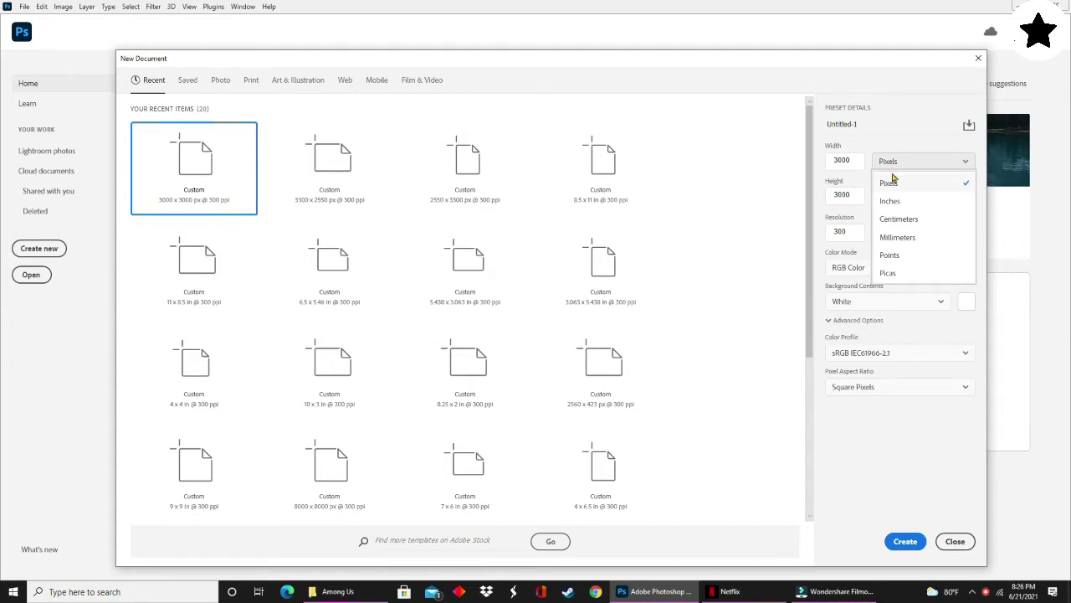
pyautogui.click(891, 202)
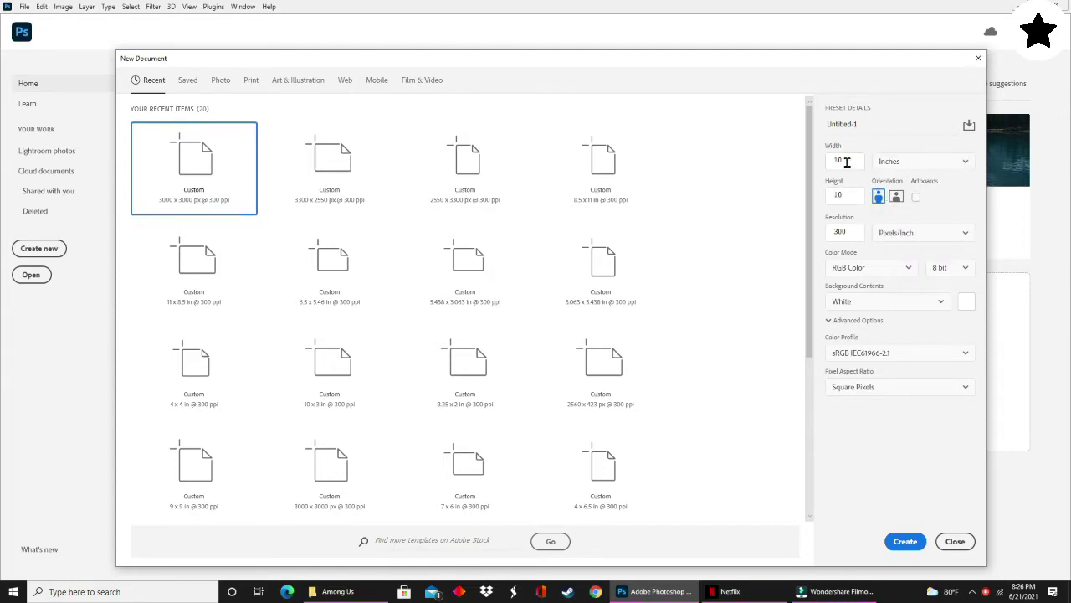
pyautogui.click(847, 161)
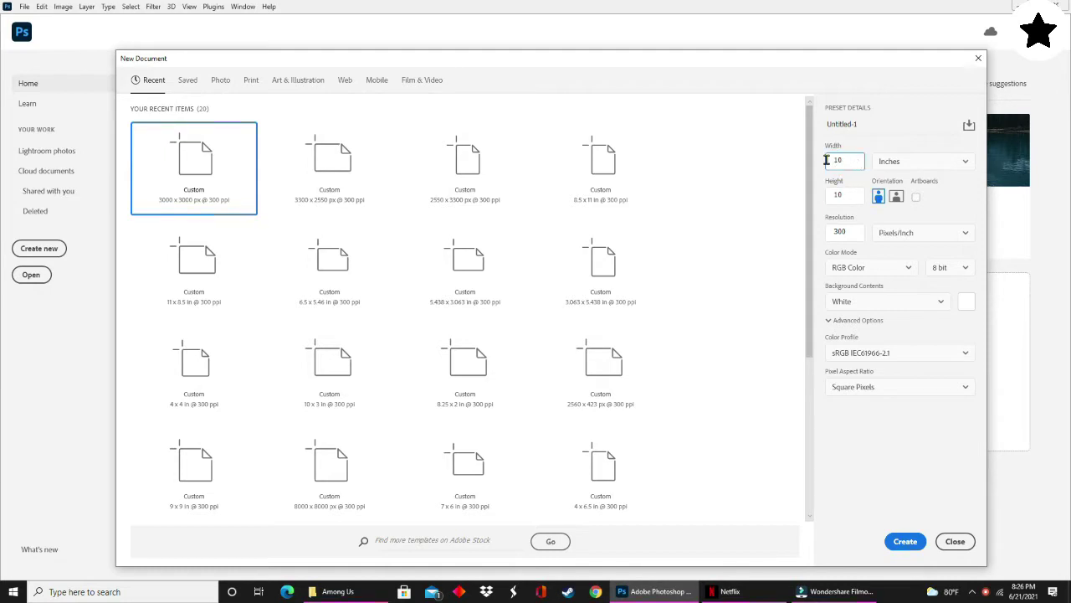
pyautogui.press('BackSpace')
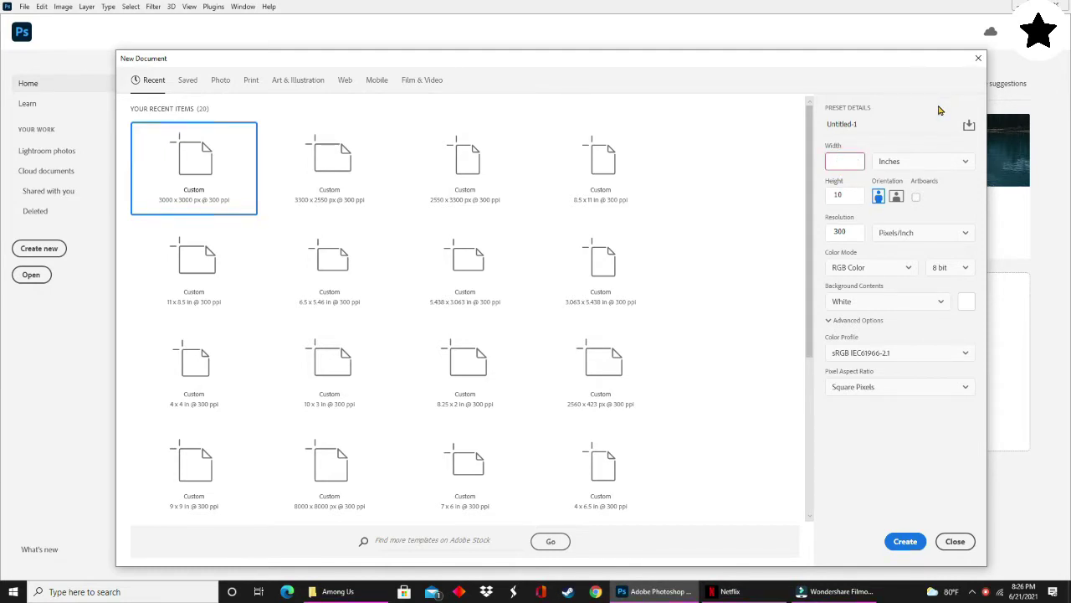
pyautogui.write('6.5')
pyautogui.click(852, 194)
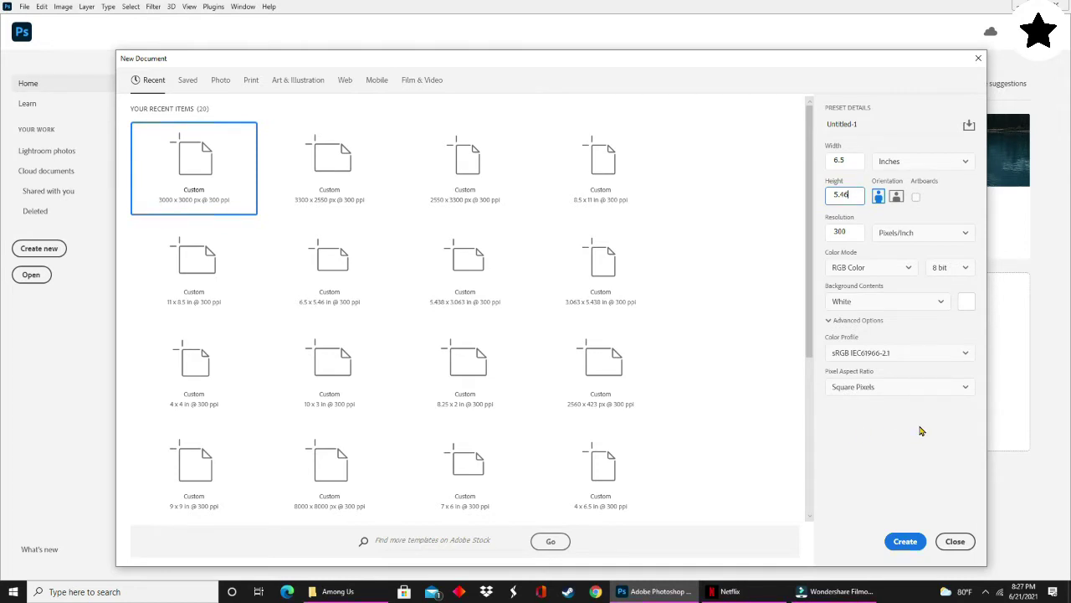
# - Name the document "Among Us Hershey Bar", create it, and expand the collapsed Layers panel
pyautogui.click(873, 126)
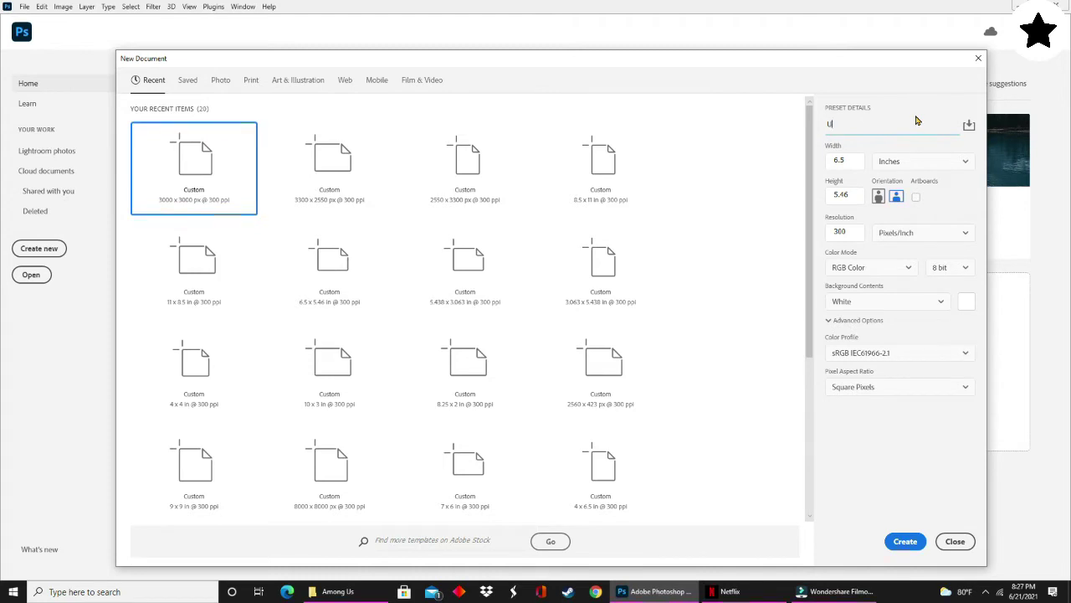
pyautogui.write('Among Us Hershey Bar')
pyautogui.click(902, 541)
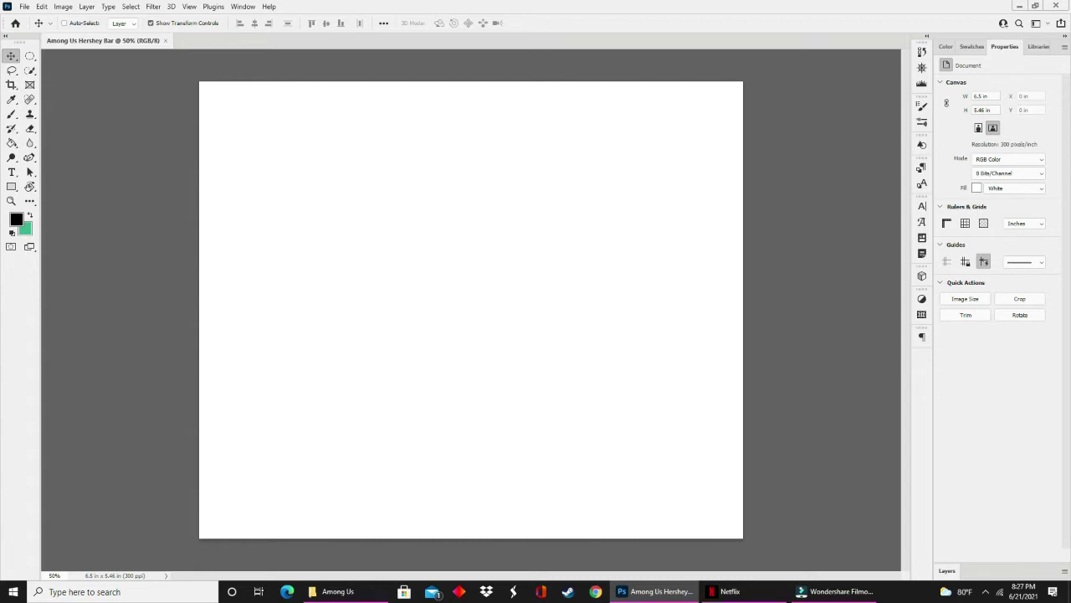
pyautogui.click(948, 574)
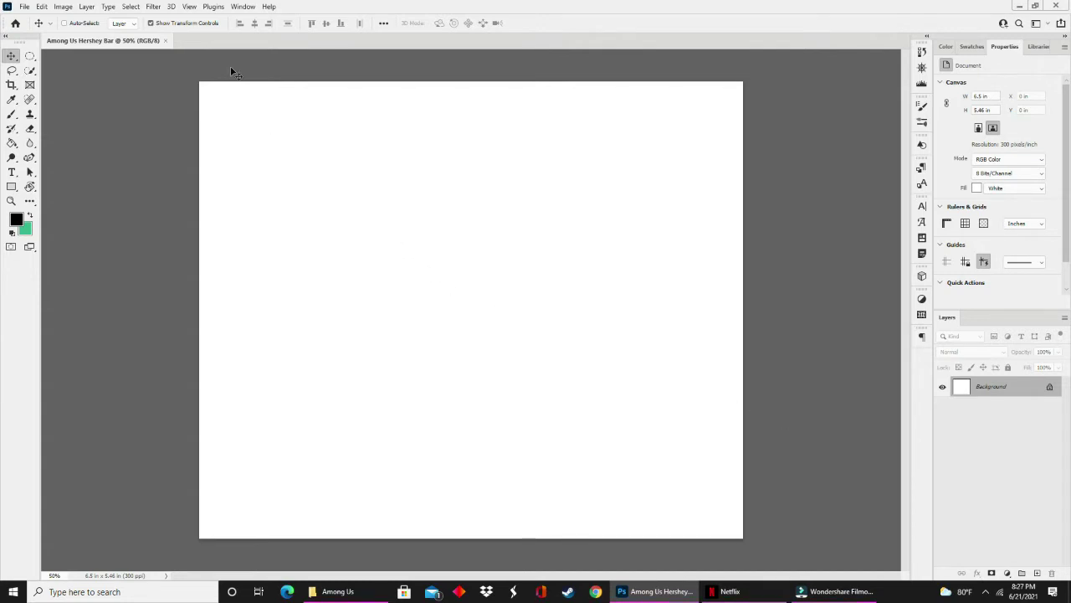
# - Switch the workspace to Essentials (Default), then return to the My Favorite SetUp workspace
pyautogui.click(242, 7)
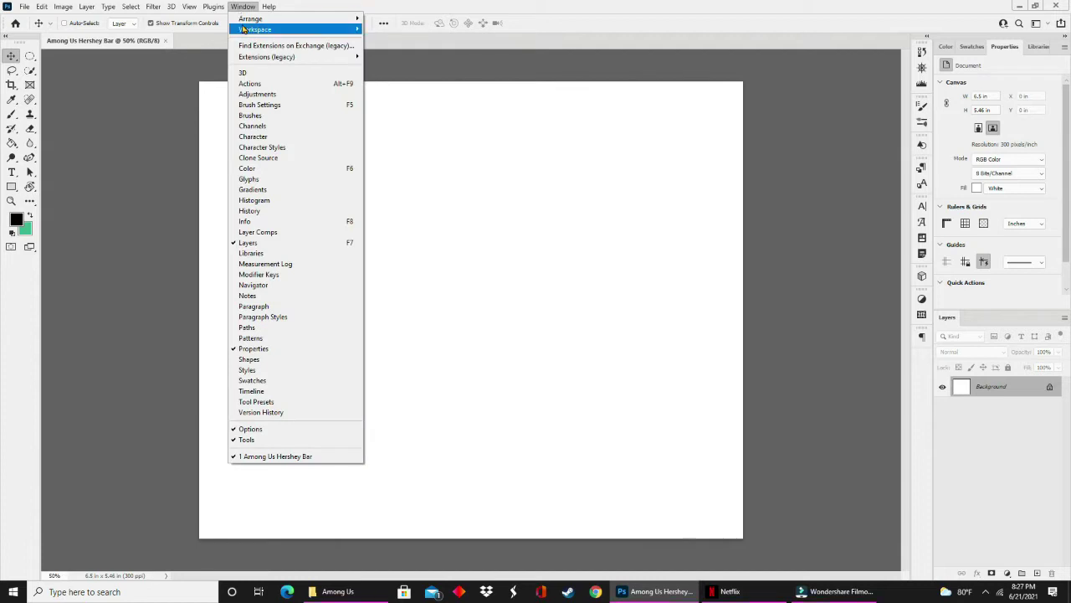
pyautogui.moveTo(243, 30)
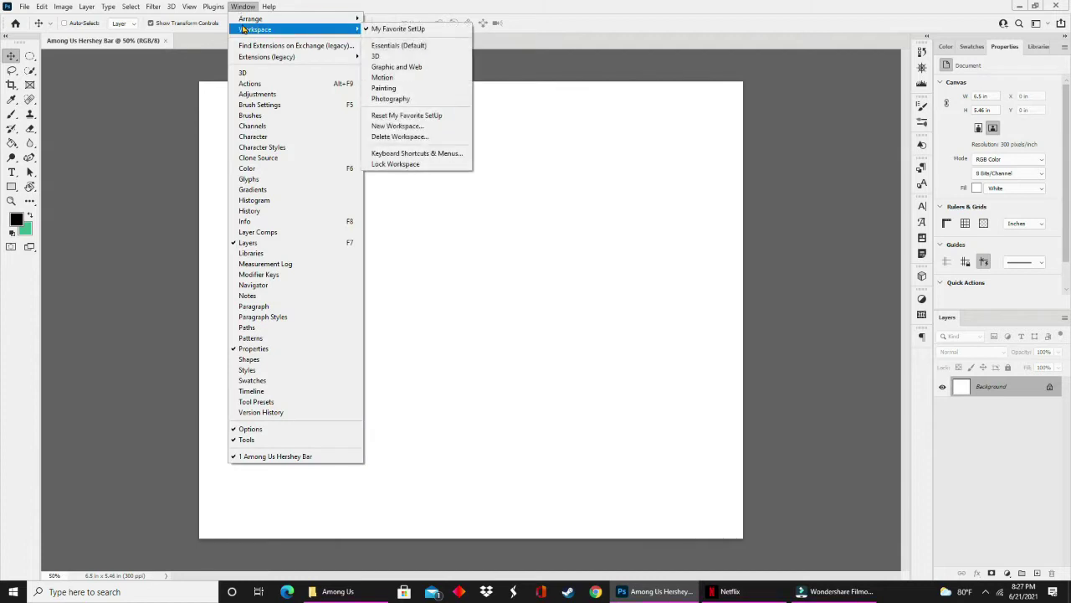
pyautogui.click(392, 47)
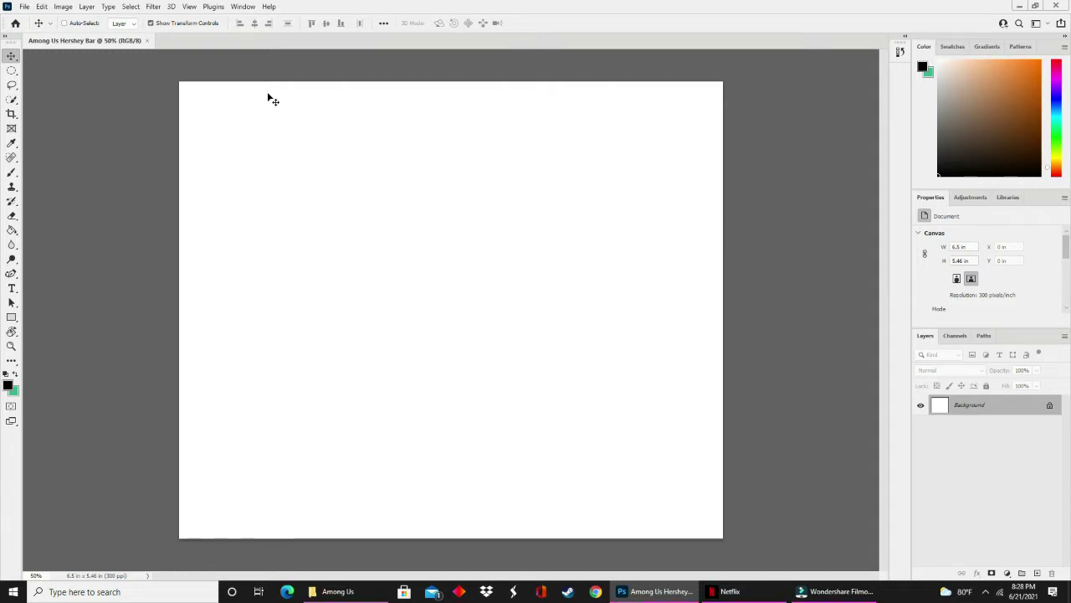
pyautogui.click(235, 7)
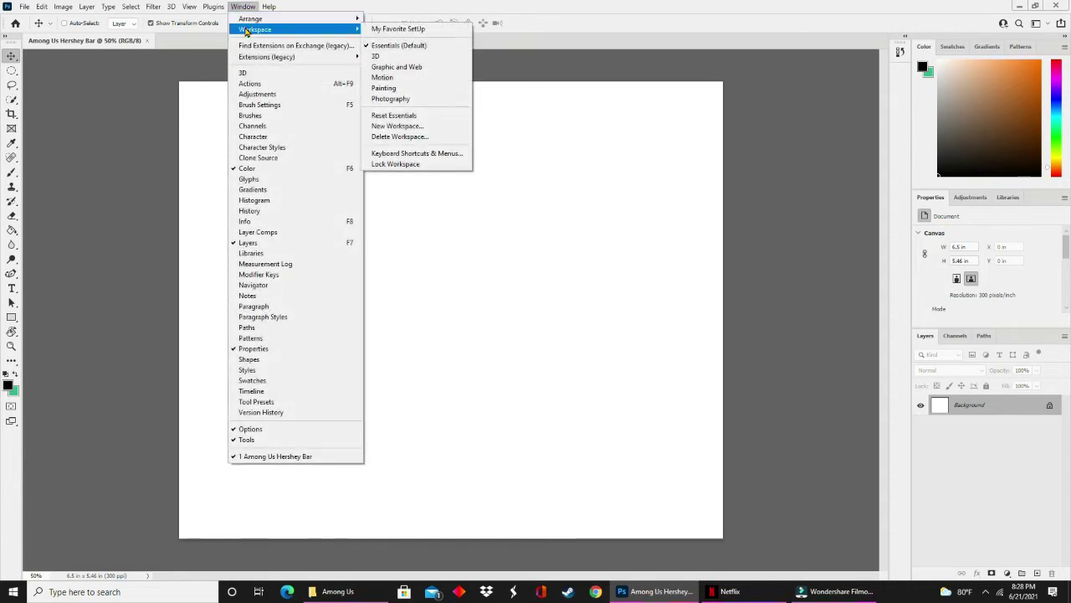
pyautogui.click(379, 30)
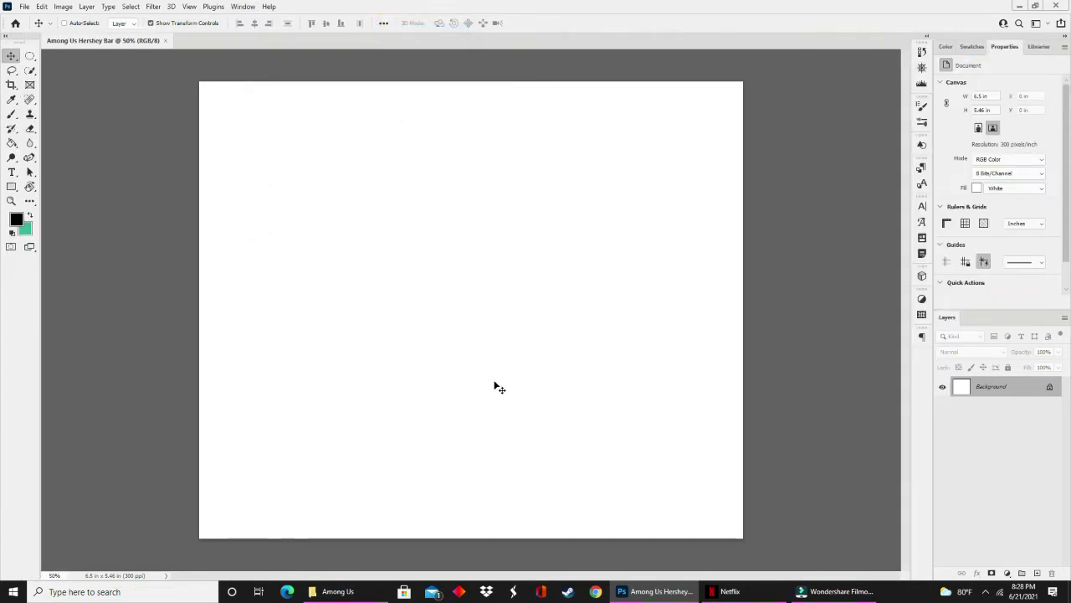
# - Show the rulers around the canvas
pyautogui.click(189, 7)
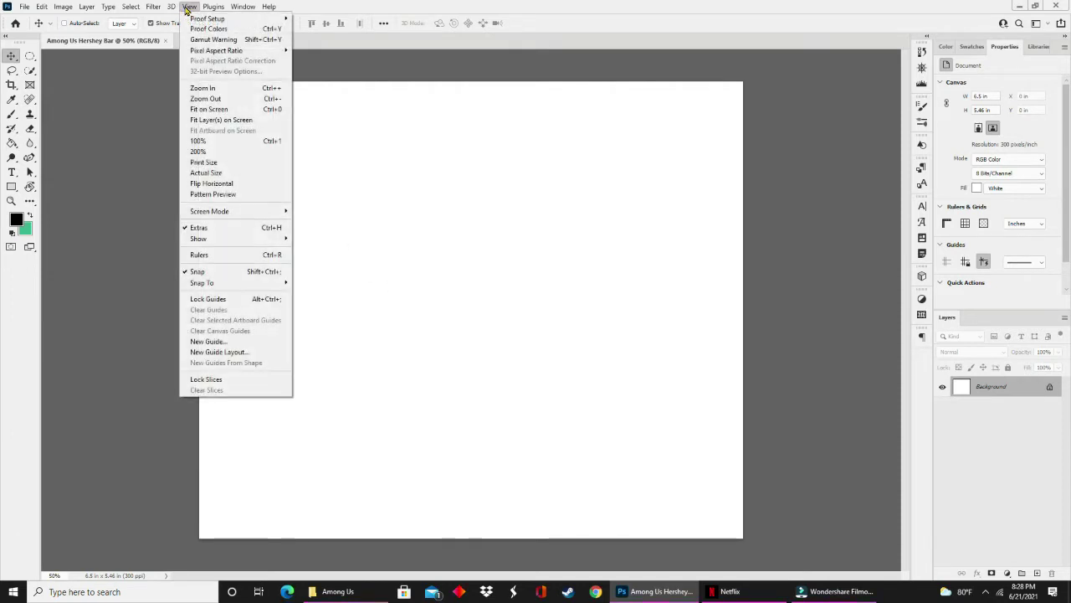
pyautogui.click(245, 255)
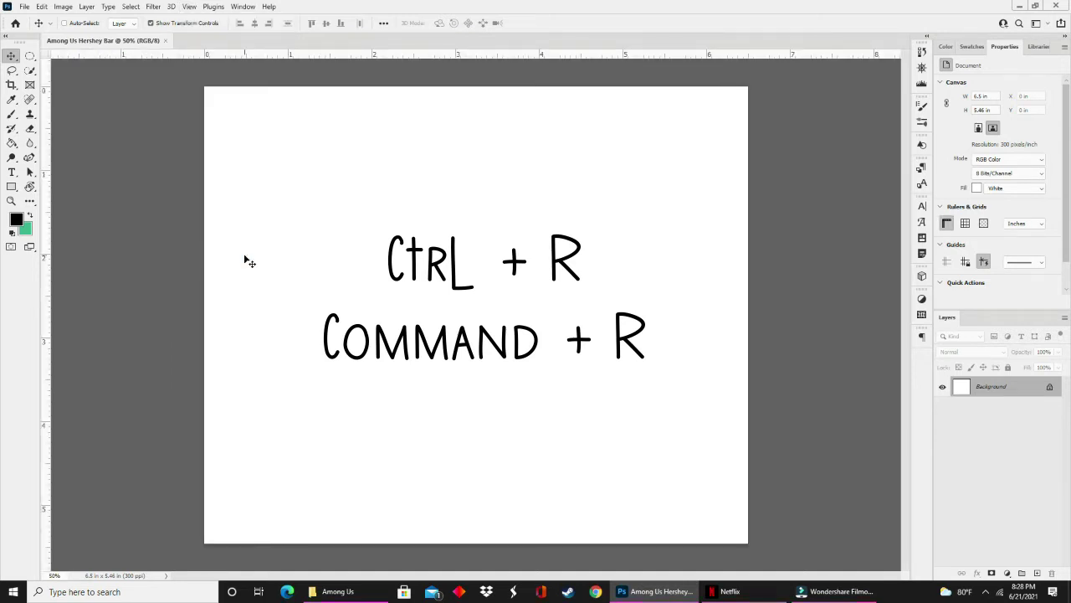
pyautogui.hotkey('ctrl', 'r')
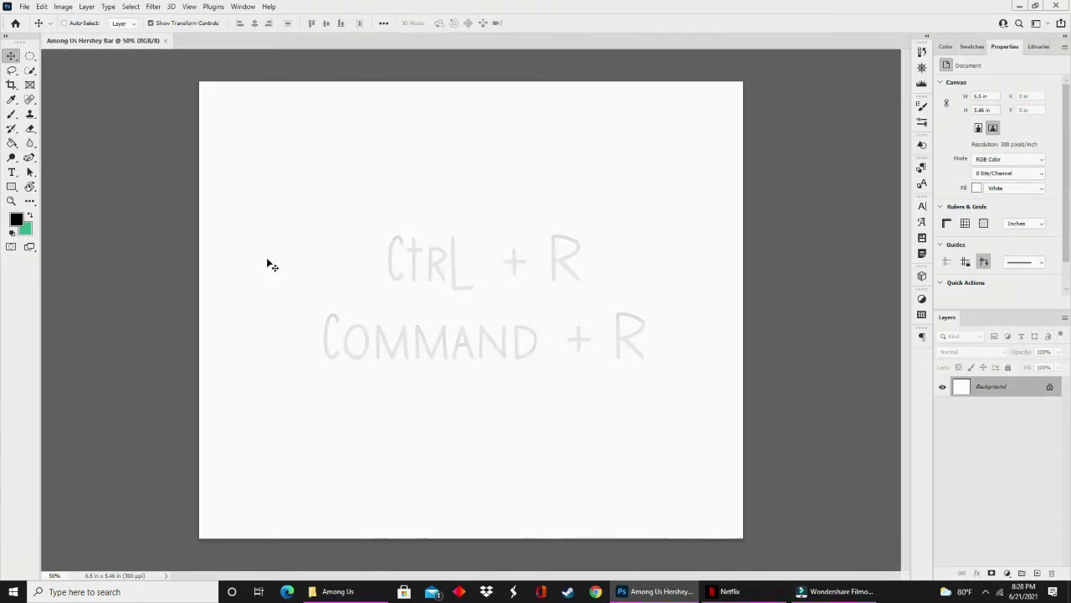
pyautogui.hotkey('ctrl', 'r')
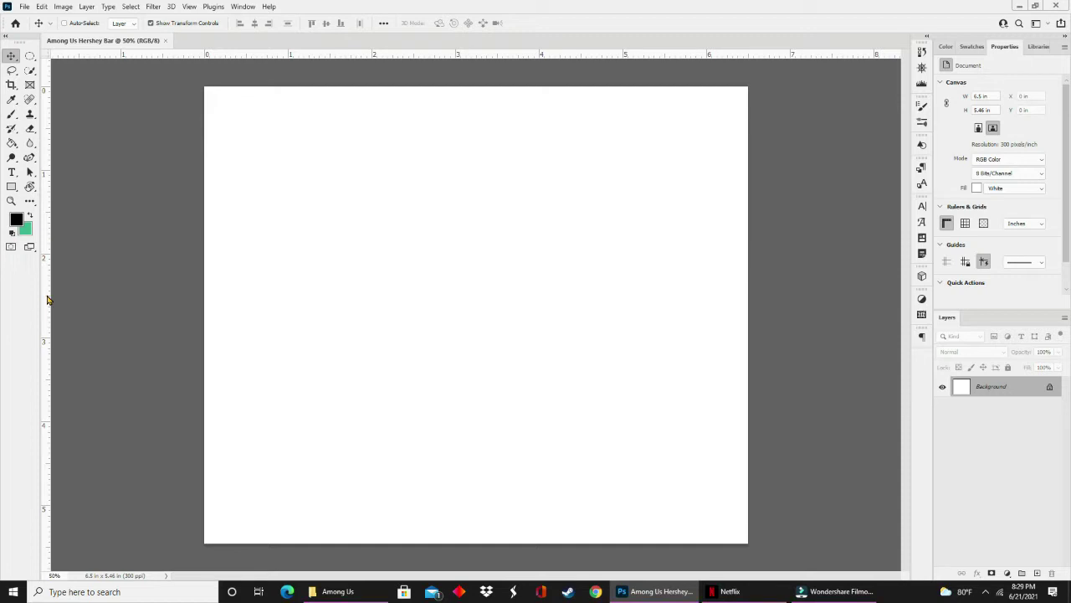
# - Place a vertical guide near the canvas's right edge at about 6.25 inches
pyautogui.moveTo(48, 300); pyautogui.dragTo(725, 93)
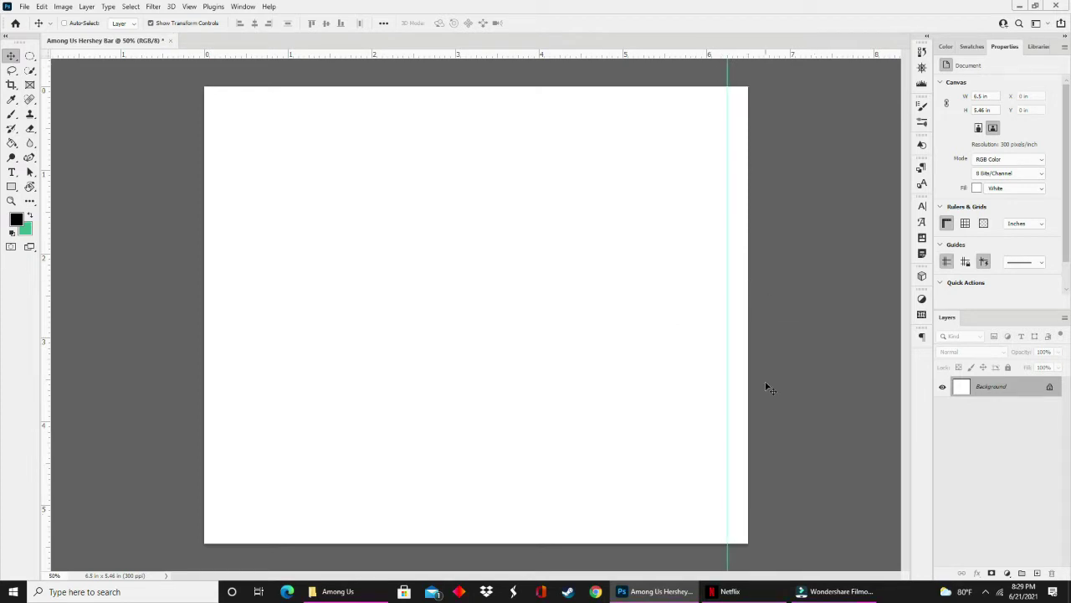
pyautogui.scroll(19, 744, 365)
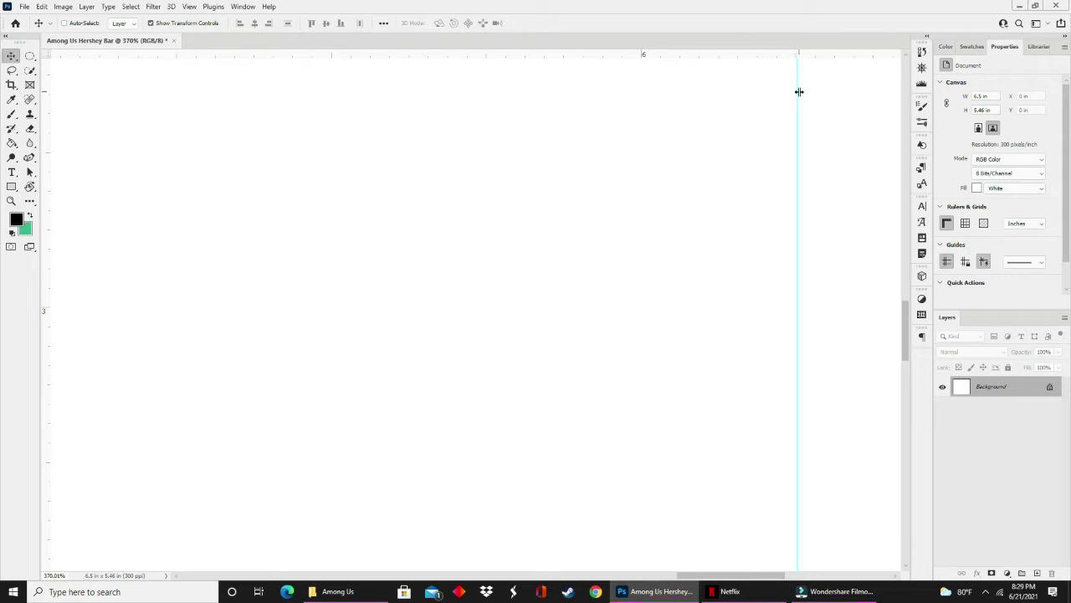
pyautogui.moveTo(796, 93); pyautogui.dragTo(796, 69)
pyautogui.scroll(-20, 526, 316)
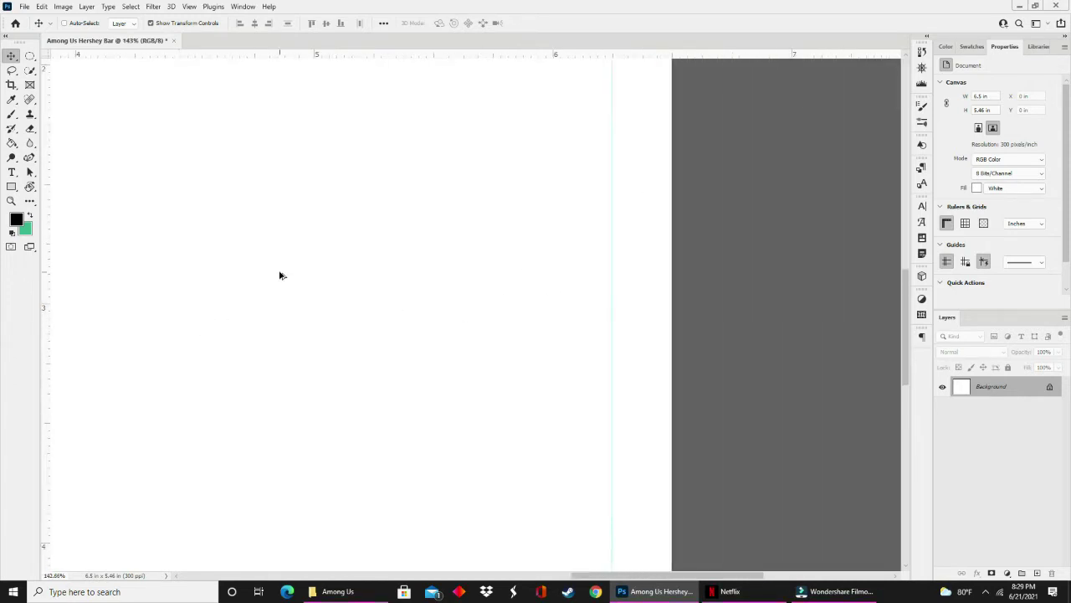
pyautogui.scroll(1, 118, 256)
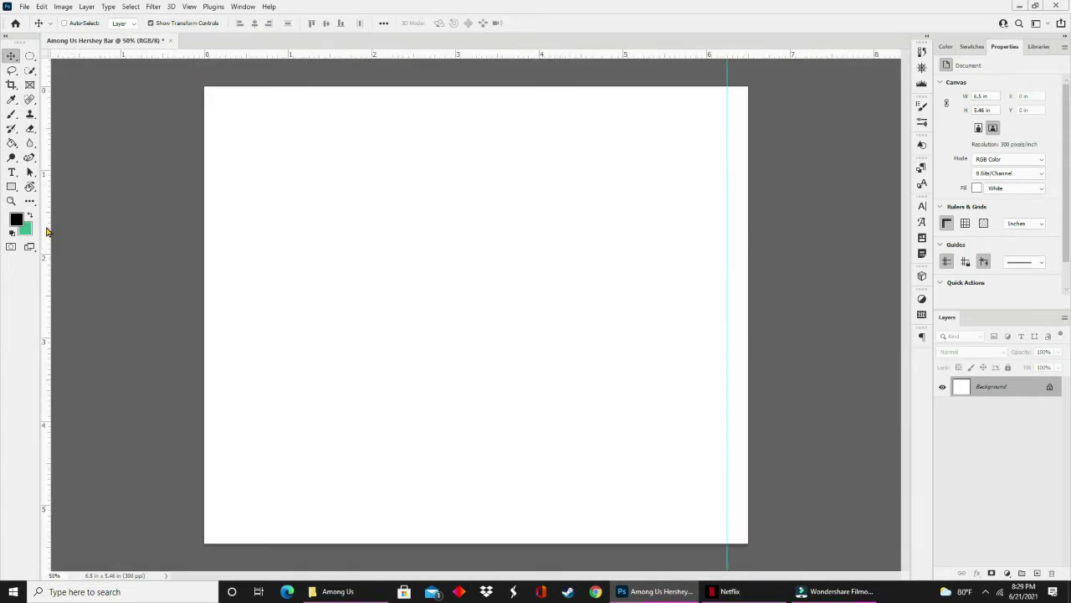
# - Place a vertical guide near the canvas's left edge at about 0.25 inches
pyautogui.moveTo(47, 231); pyautogui.dragTo(224, 336)
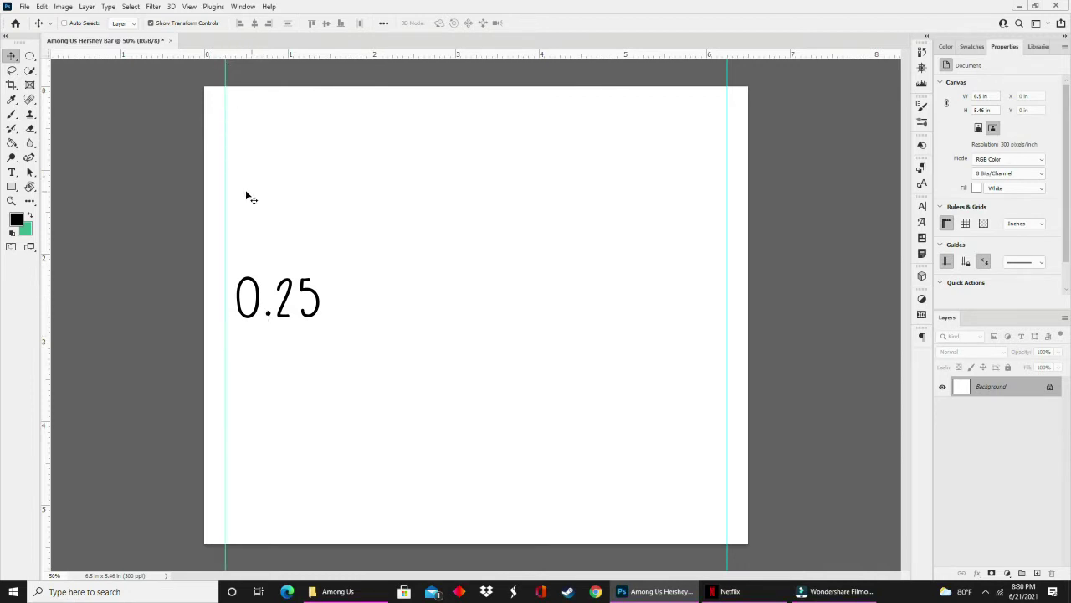
pyautogui.scroll(3, 373, 226)
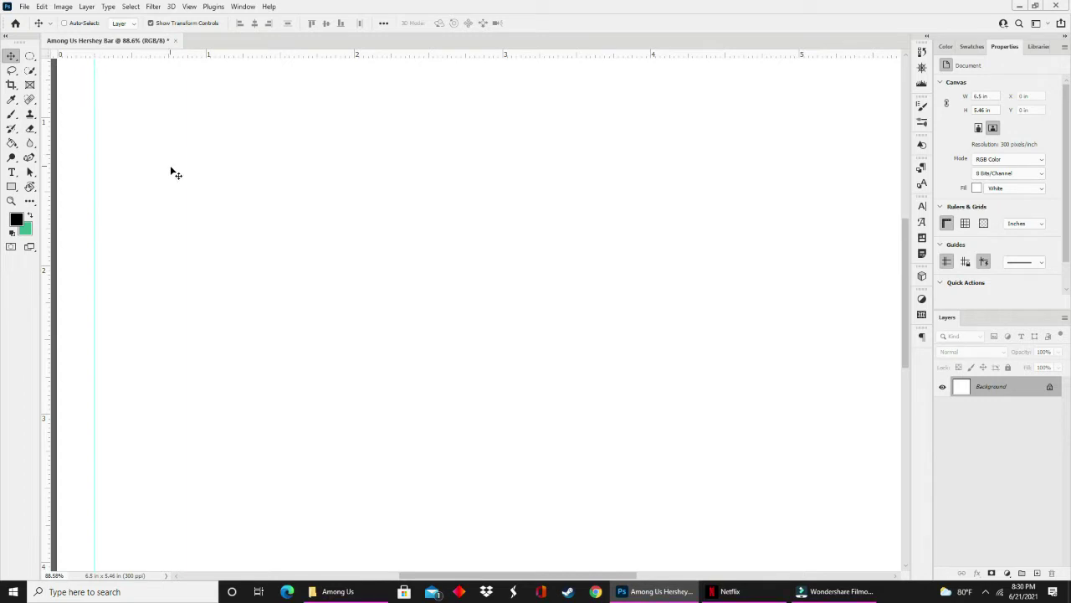
pyautogui.scroll(-3, 166, 192)
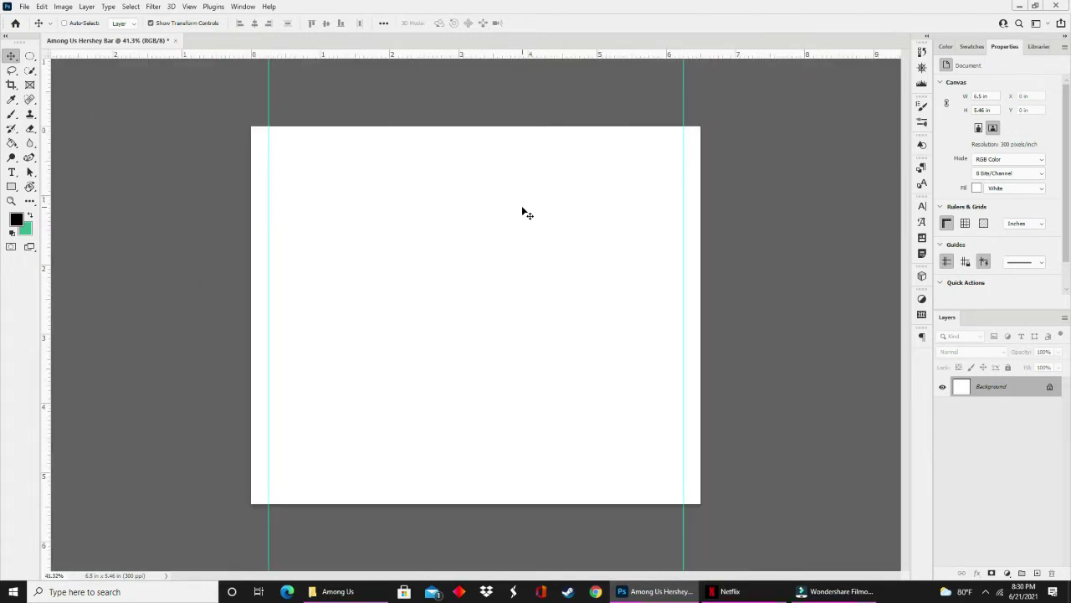
# - Place horizontal guides at about 3.9 and 1.5 inches down the canvas, then hide the rulers
pyautogui.moveTo(440, 53); pyautogui.dragTo(423, 399)
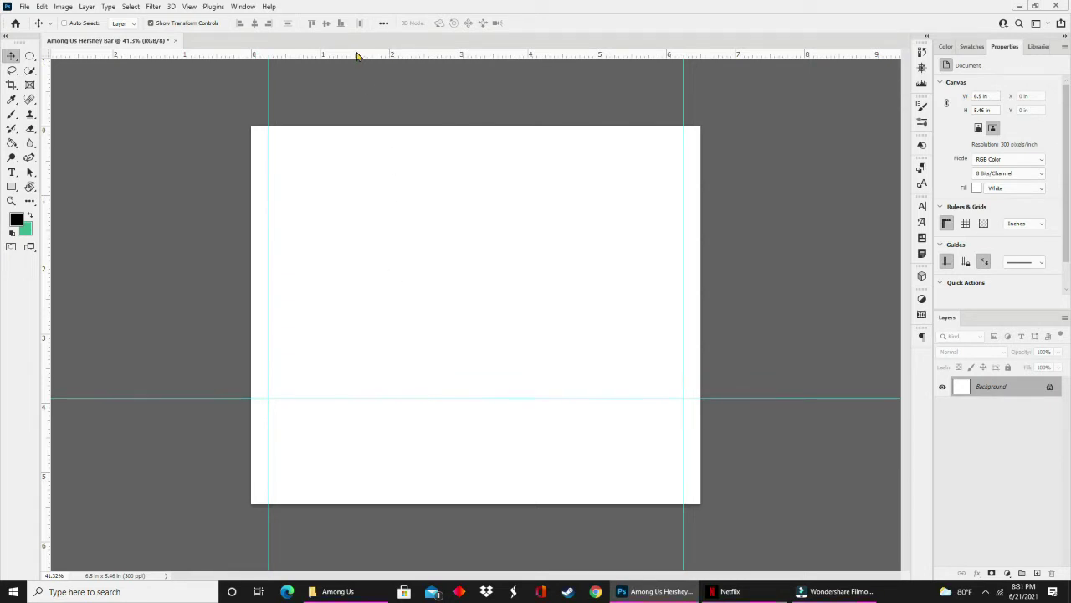
pyautogui.moveTo(357, 56); pyautogui.dragTo(307, 232)
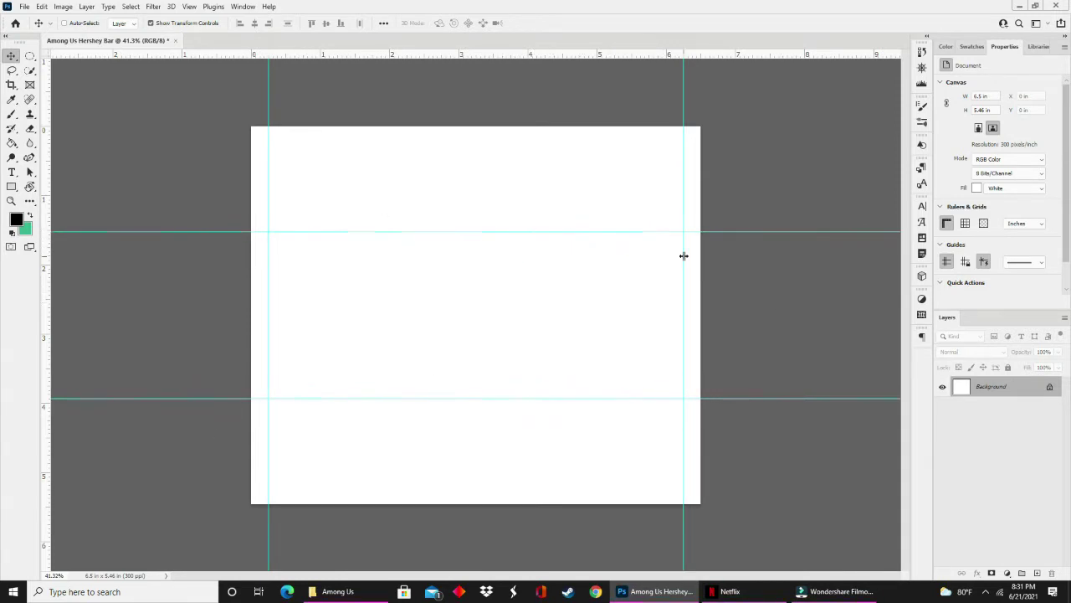
pyautogui.hotkey('ctrl', 'r')
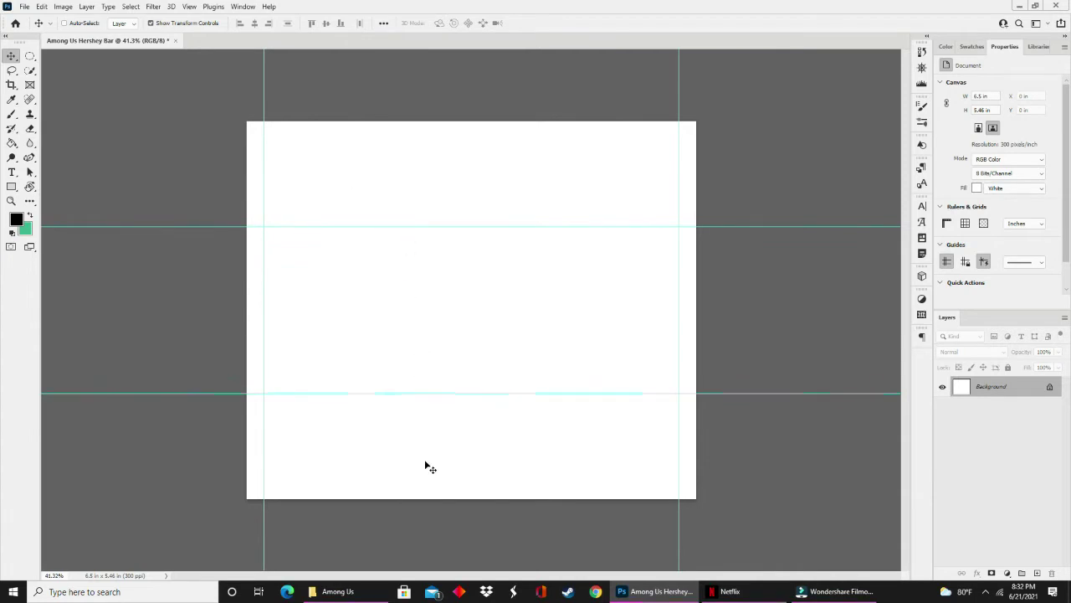
# - Switch to the Among Us folder in File Explorer and browse its character images
pyautogui.moveTo(337, 591)
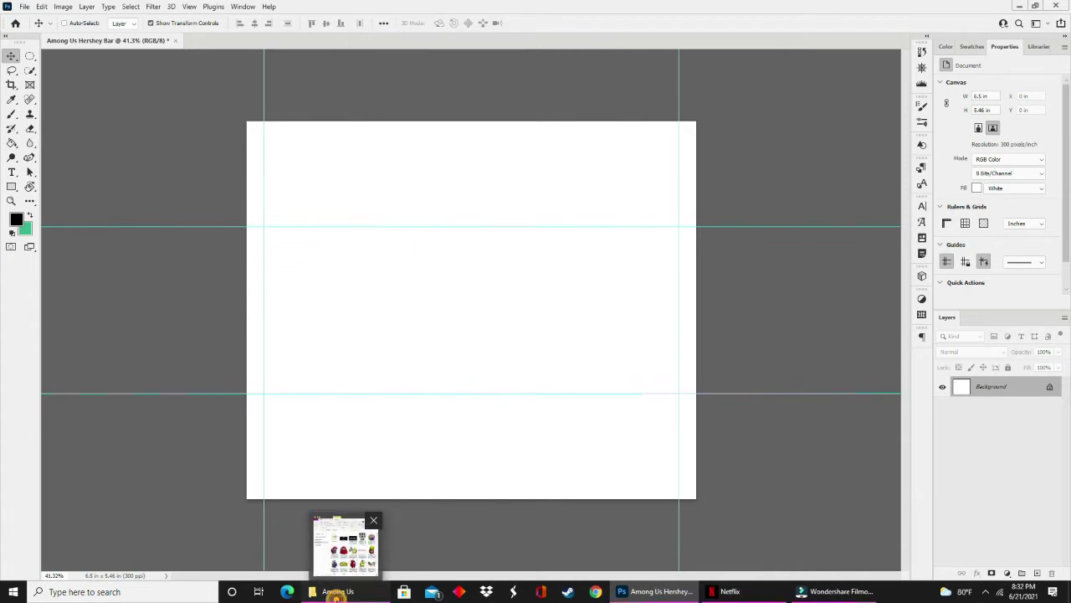
pyautogui.click(343, 544)
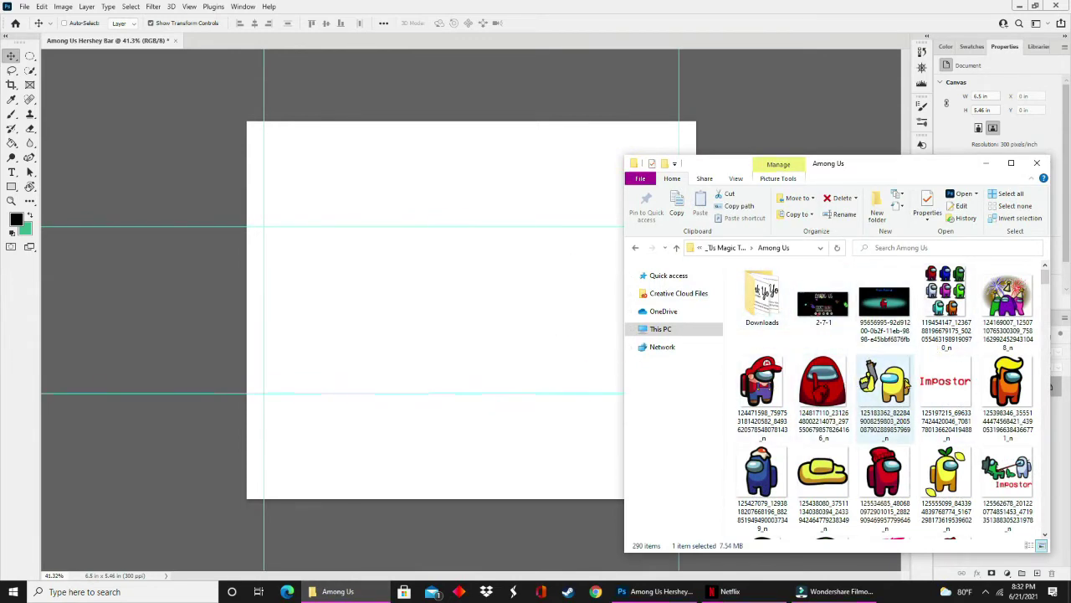
pyautogui.scroll(-6, 906, 384)
pyautogui.scroll(-6, 905, 383)
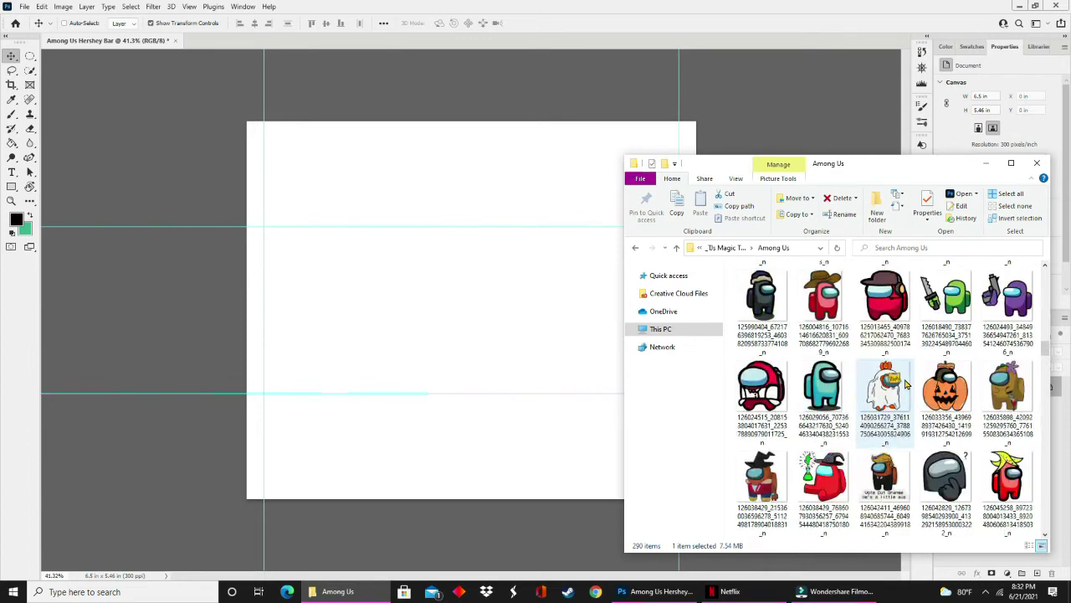
pyautogui.scroll(8, 905, 378)
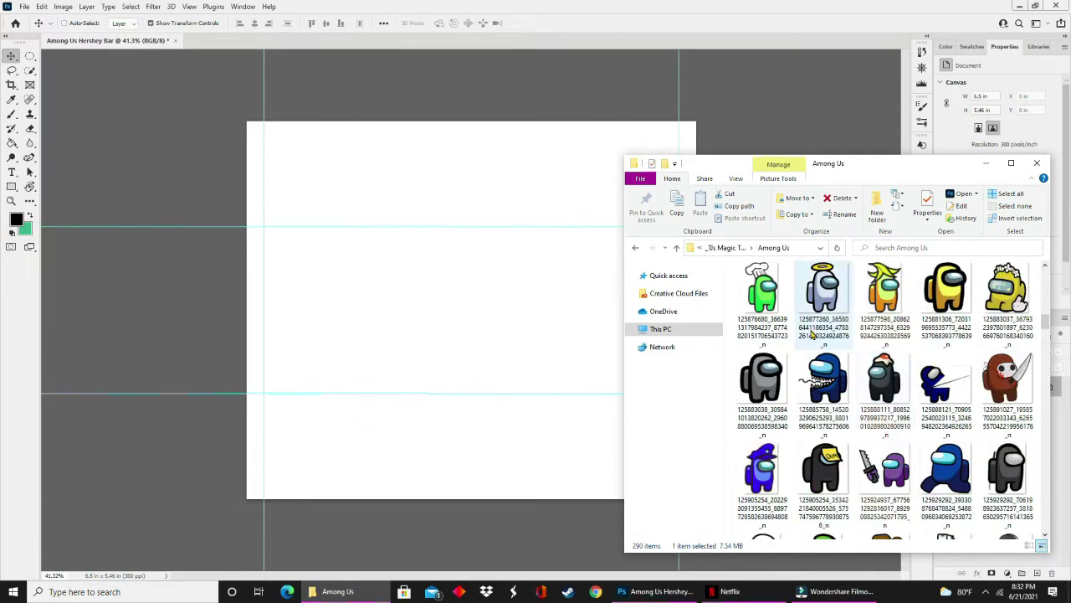
pyautogui.scroll(6, 837, 360)
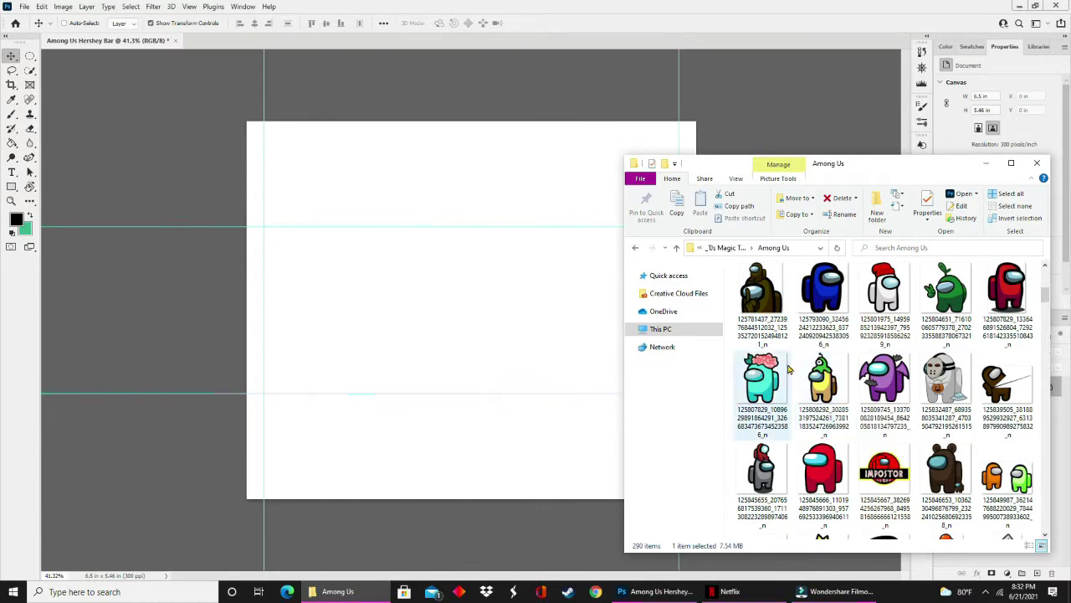
pyautogui.scroll(5, 892, 406)
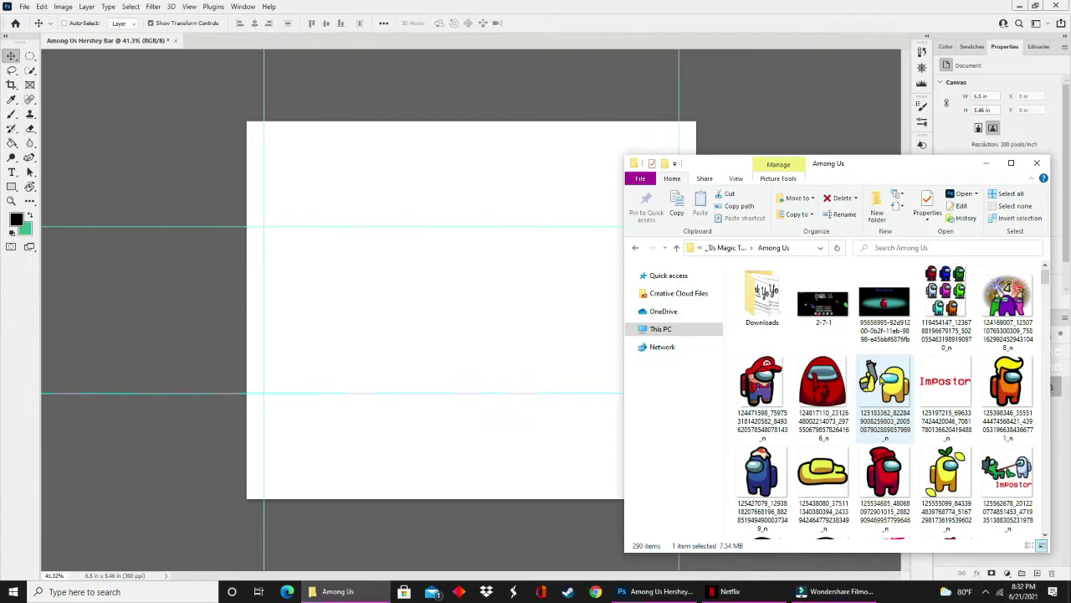
# - Try placing the red beanie crewmate image on the canvas, then undo the placement
pyautogui.click(883, 475)
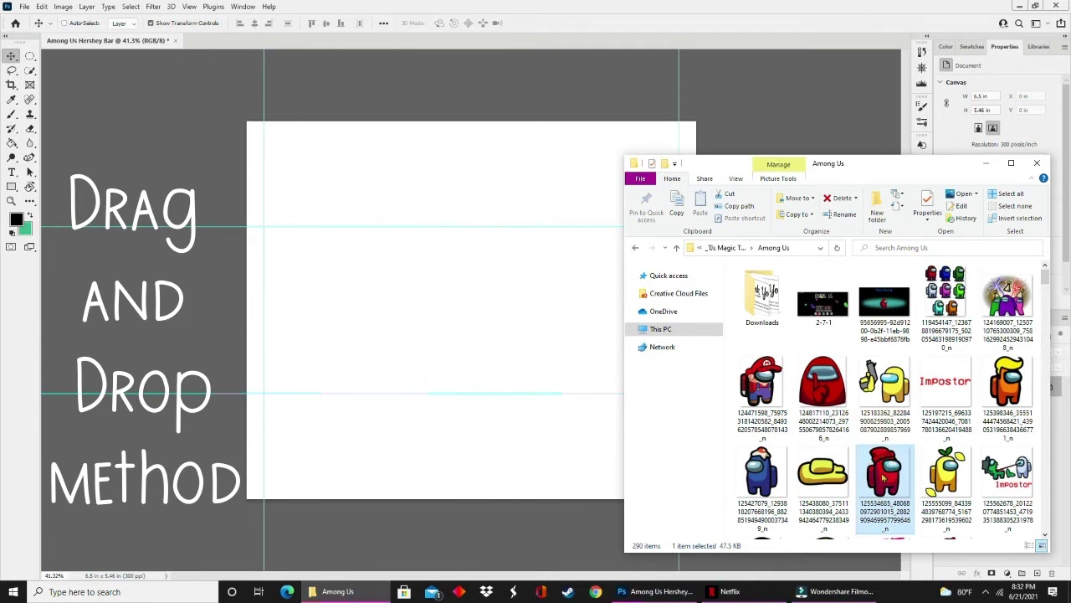
pyautogui.moveTo(883, 476); pyautogui.dragTo(473, 360)
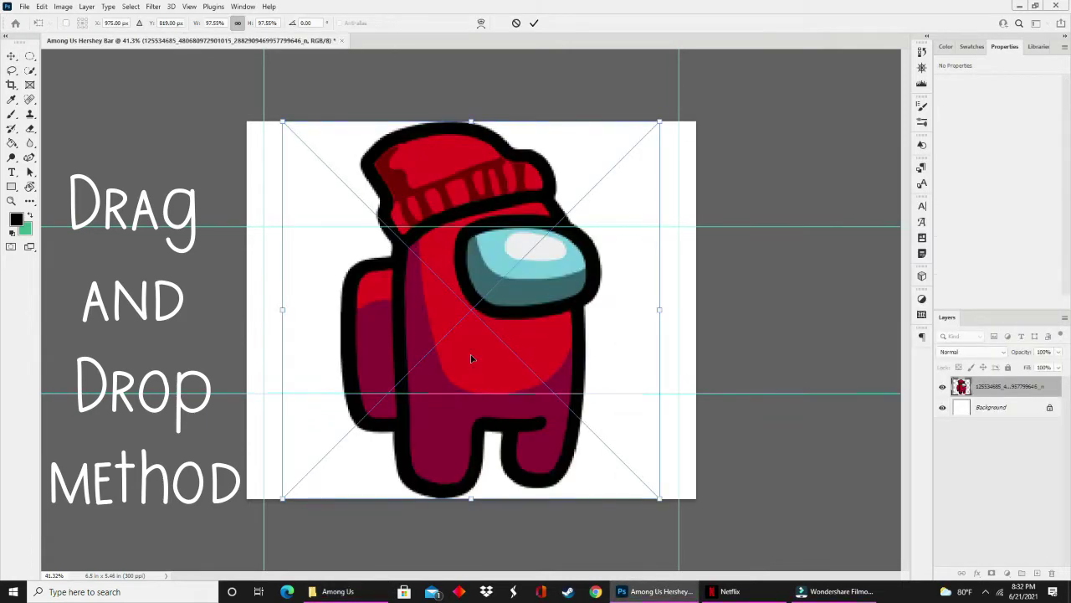
pyautogui.press('Return')
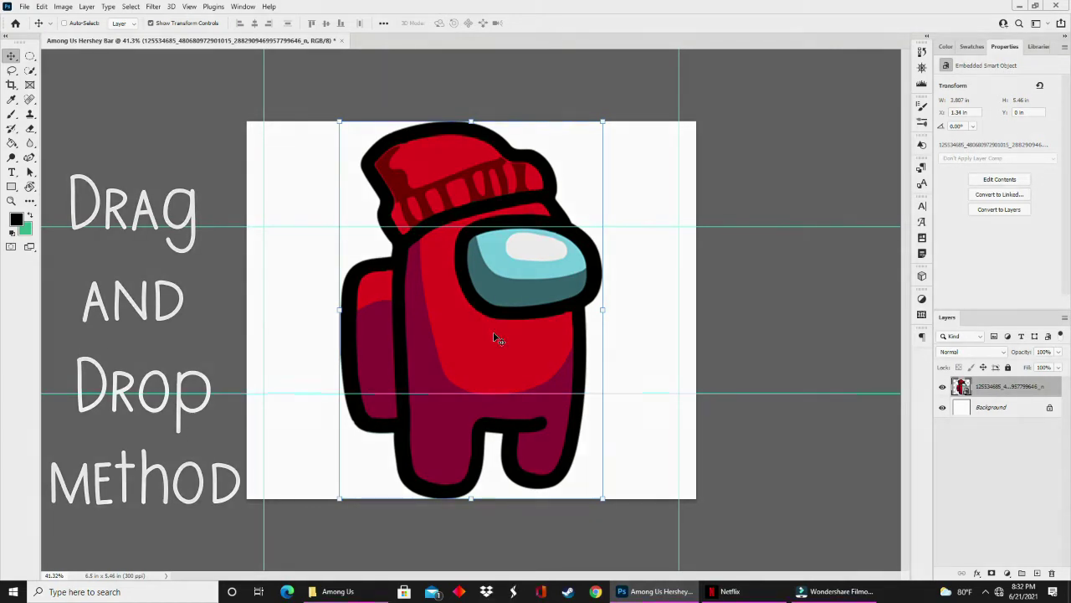
pyautogui.hotkey('ctrl', 'z')
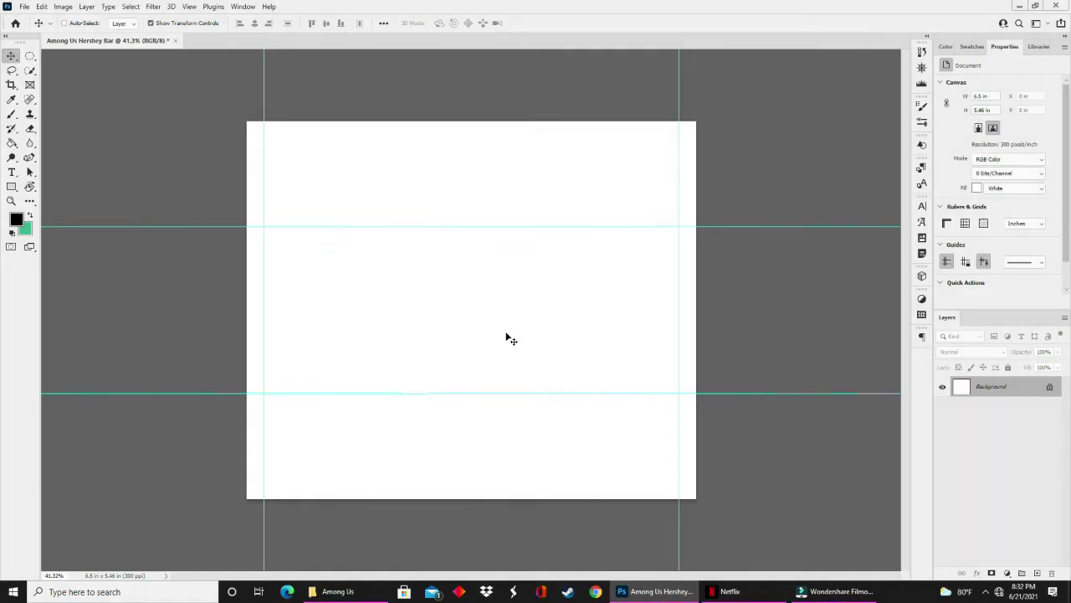
# - Place the black starfield image from the Among Us folder and scale it proportionally to cover the whole canvas
pyautogui.click(346, 591)
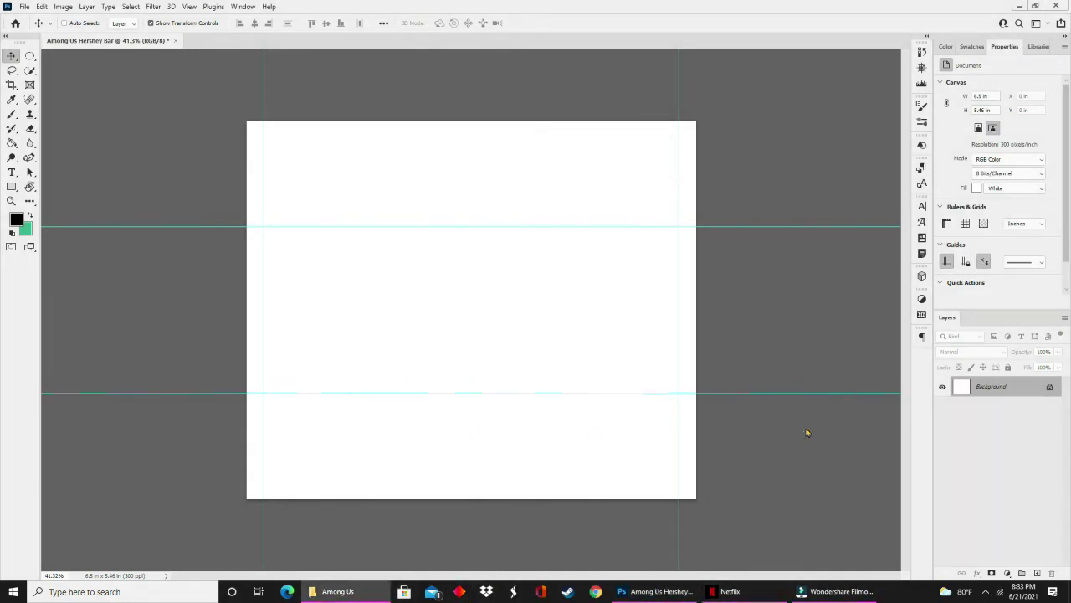
pyautogui.moveTo(807, 372); pyautogui.dragTo(485, 309)
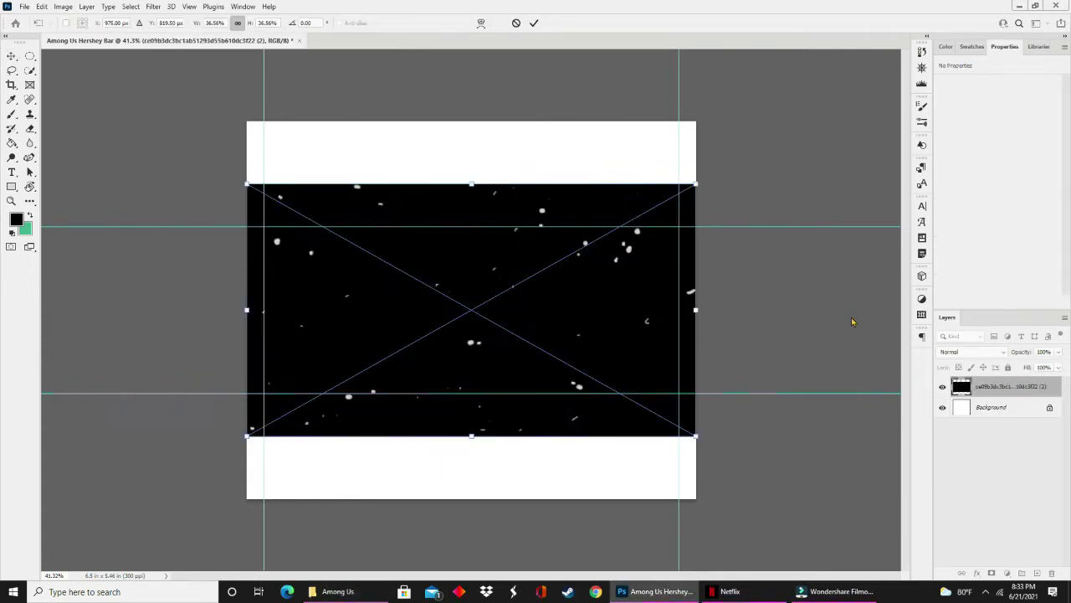
pyautogui.press('Return')
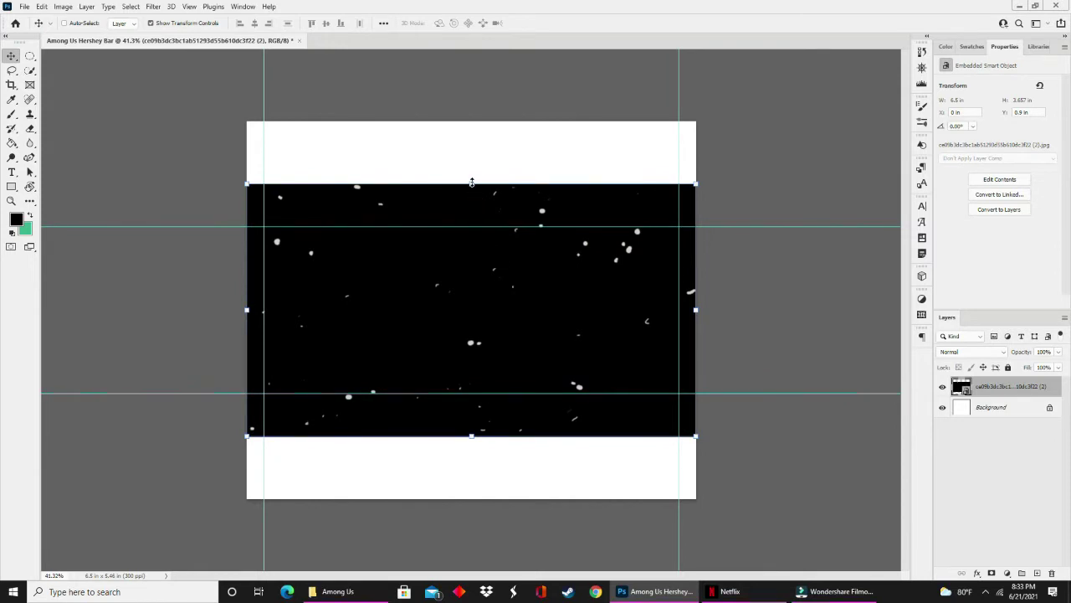
pyautogui.moveTo(471, 182); pyautogui.dragTo(472, 121)
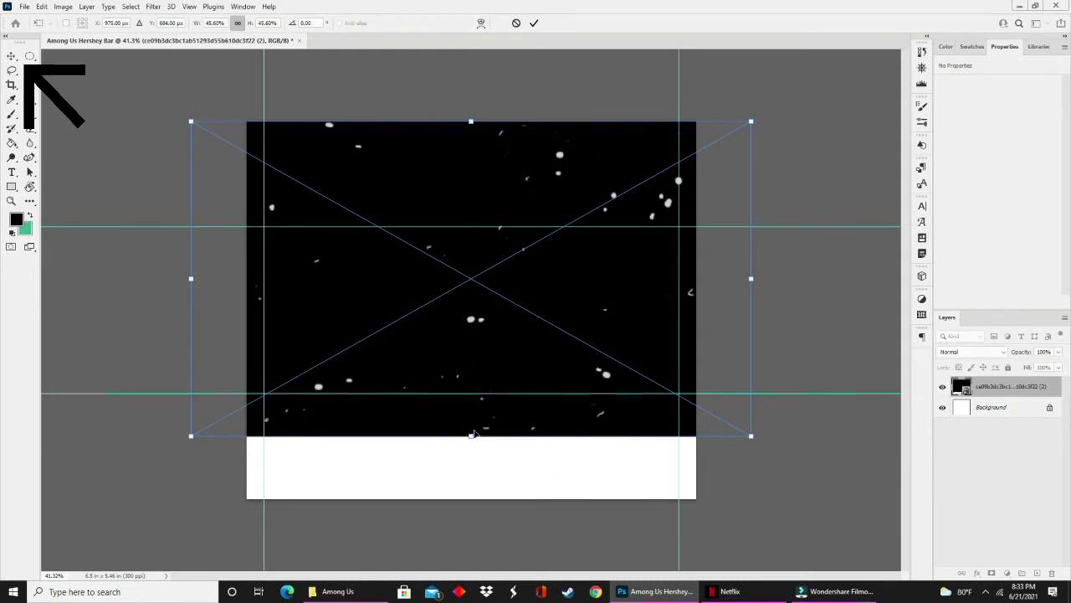
pyautogui.moveTo(471, 435); pyautogui.dragTo(471, 498)
pyautogui.doubleClick(467, 341)
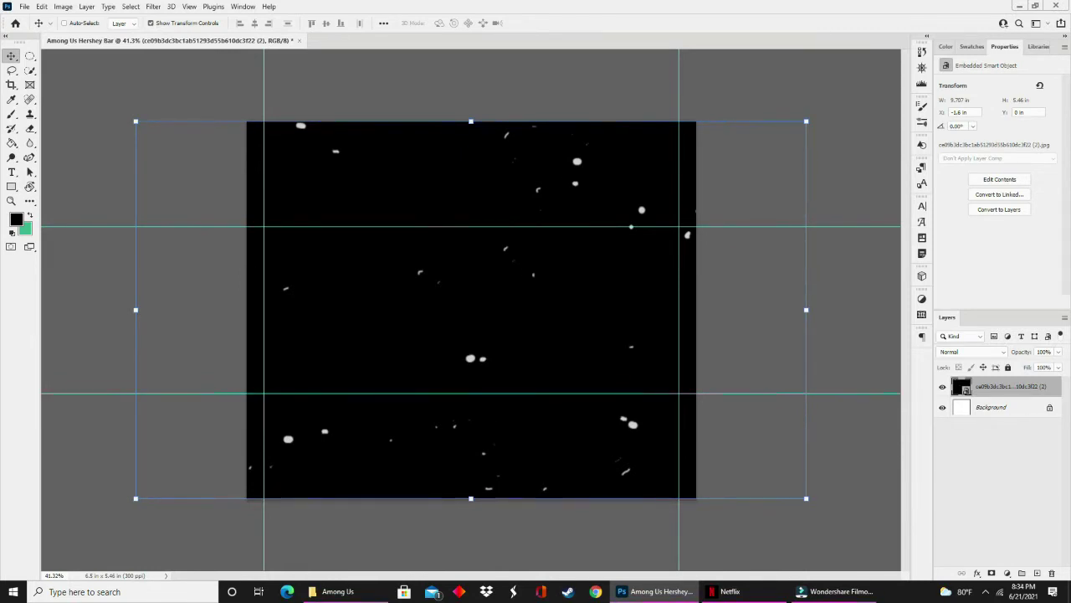
# - Place the shushing red crewmate image, scale it to about 1.39 by 1.49 inches, and center it just above the lower guide
pyautogui.moveTo(487, 350); pyautogui.dragTo(487, 350)
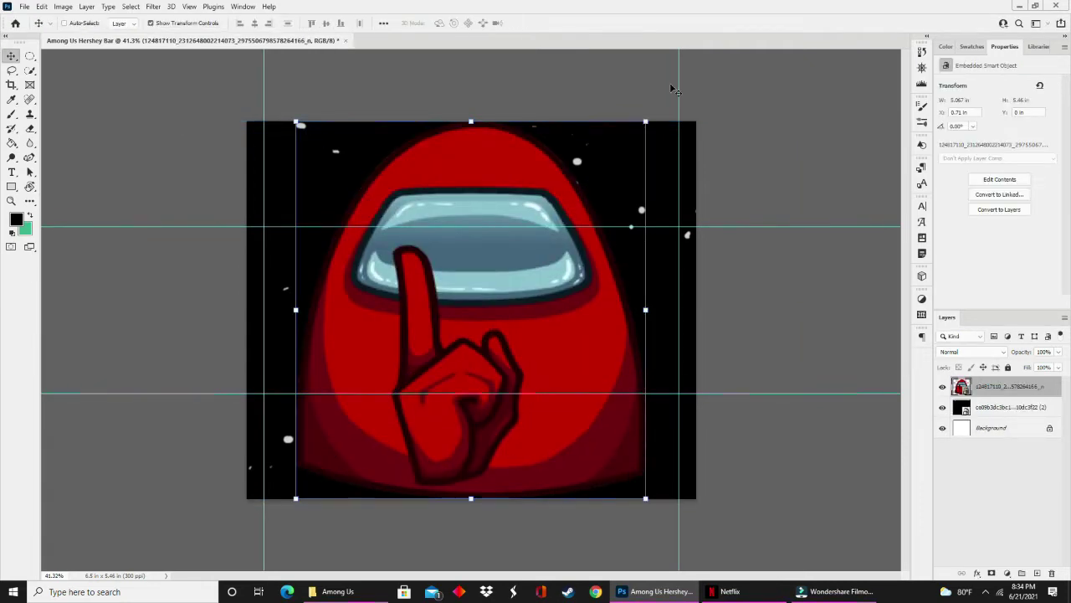
pyautogui.moveTo(646, 120); pyautogui.dragTo(390, 394)
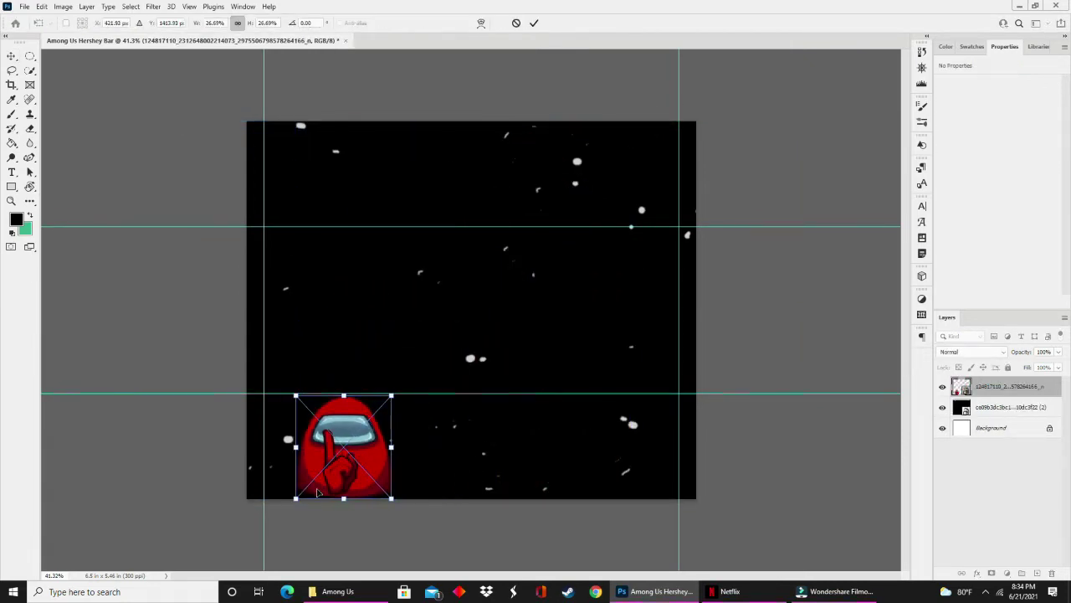
pyautogui.moveTo(337, 475); pyautogui.dragTo(466, 368)
pyautogui.press('Return')
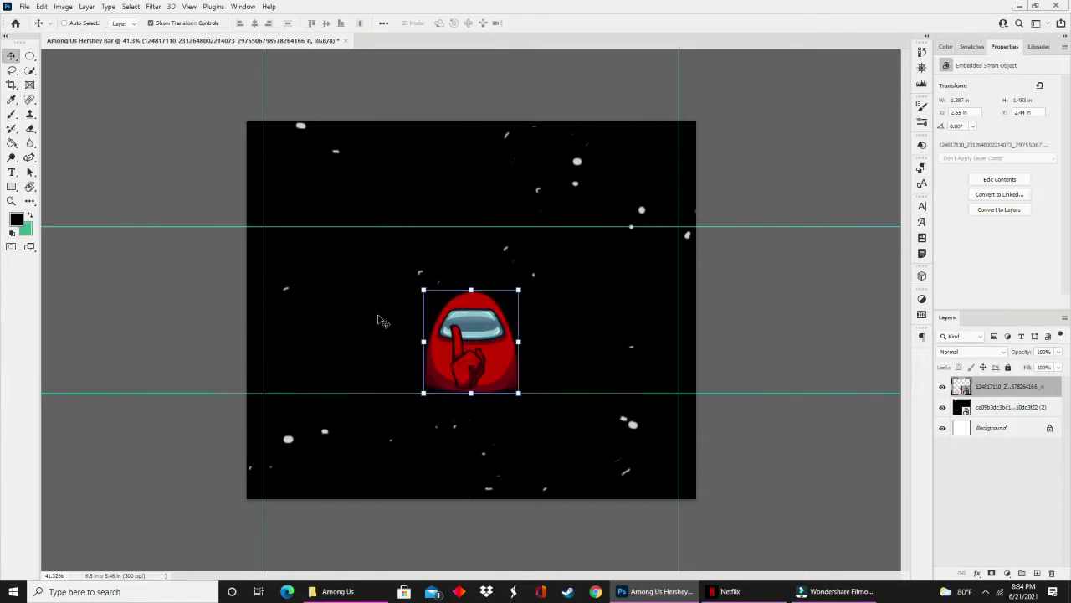
# - Place HAPPY BIRTHDAY.jpg from the JPG PART 01 folder on the canvas and rasterize its layer
pyautogui.hotkey('alt', 'Tab')
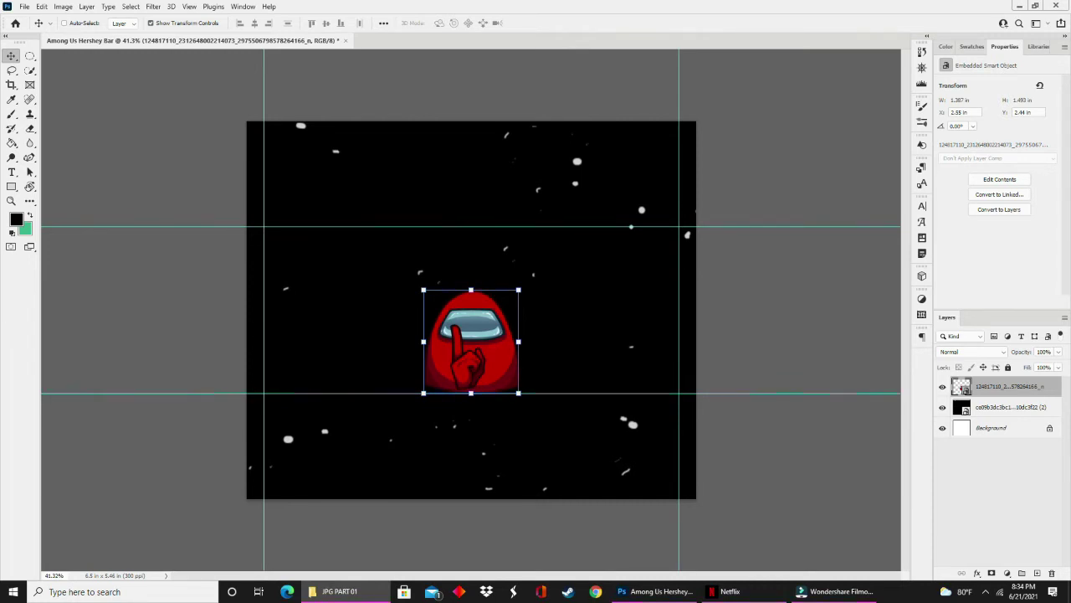
pyautogui.moveTo(878, 313); pyautogui.dragTo(546, 313)
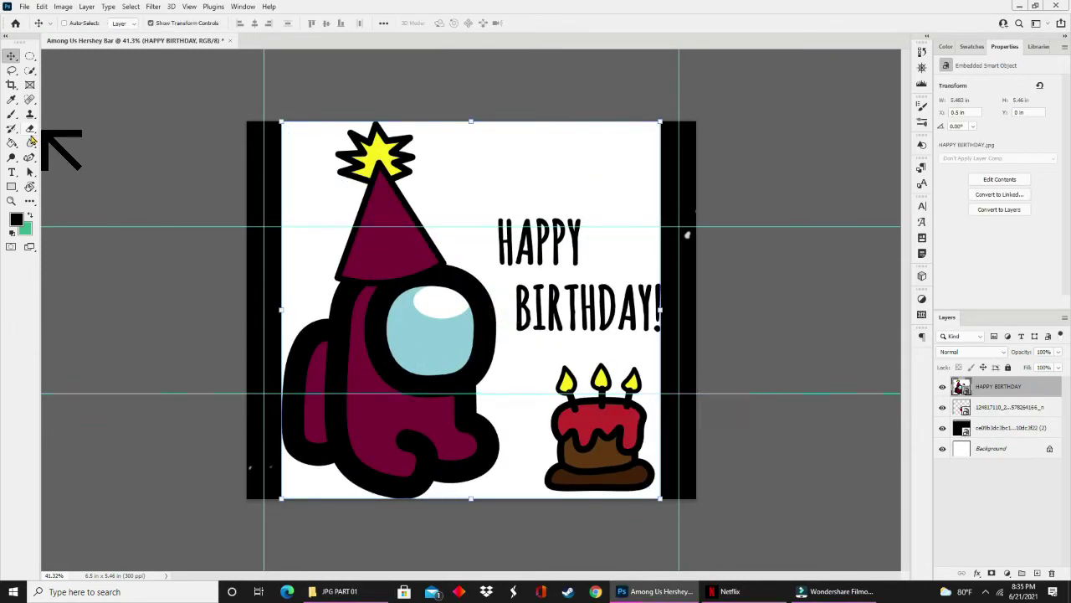
pyautogui.click(30, 129)
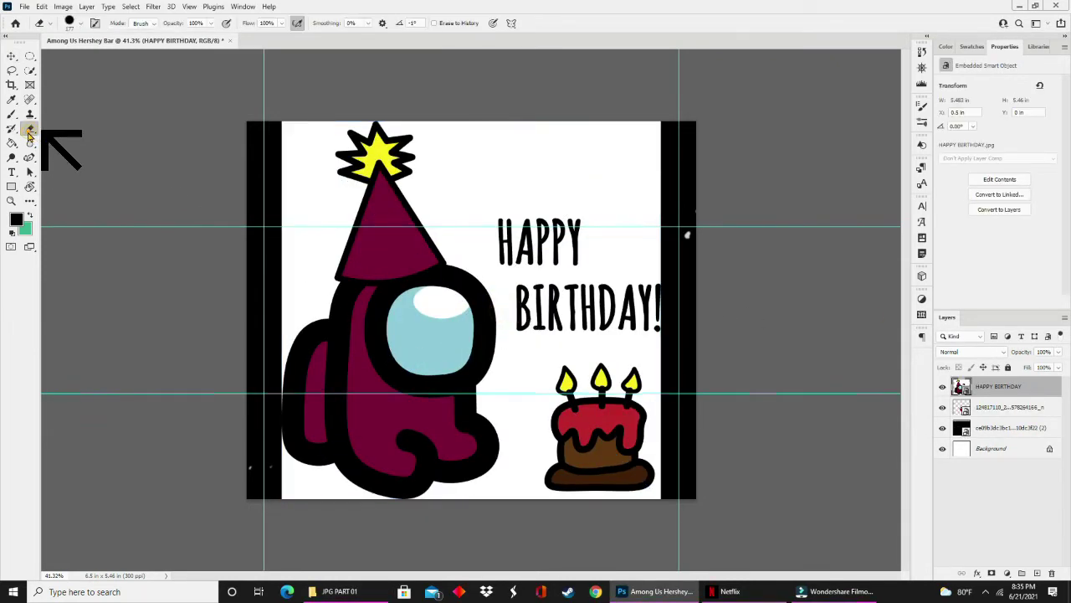
pyautogui.click(457, 185)
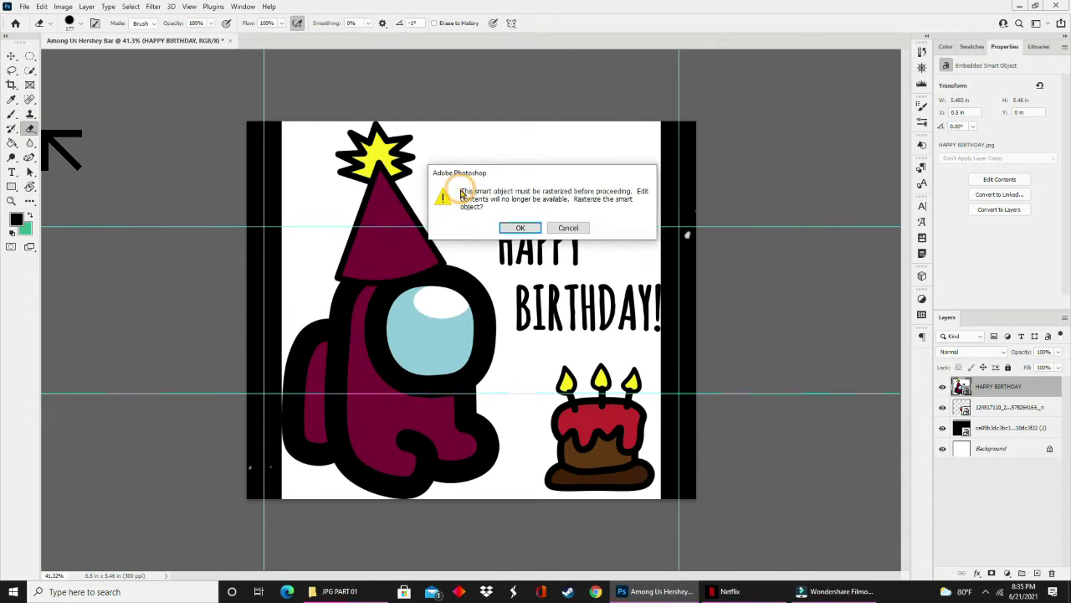
pyautogui.click(514, 228)
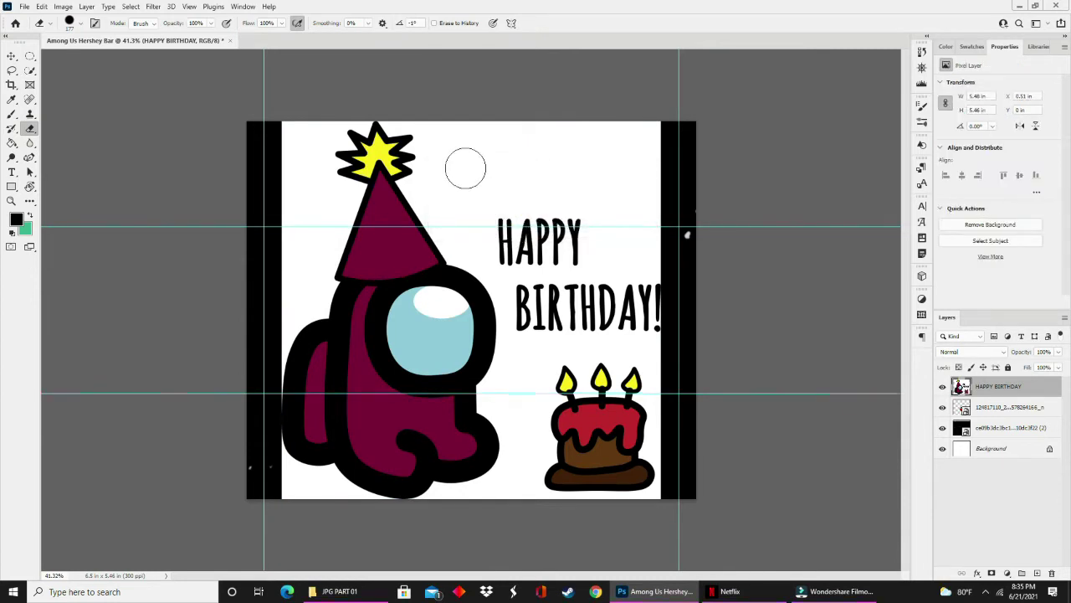
# - Erase the white background around the birthday crewmate and cake with the Magic Eraser tool
pyautogui.rightClick(35, 131)
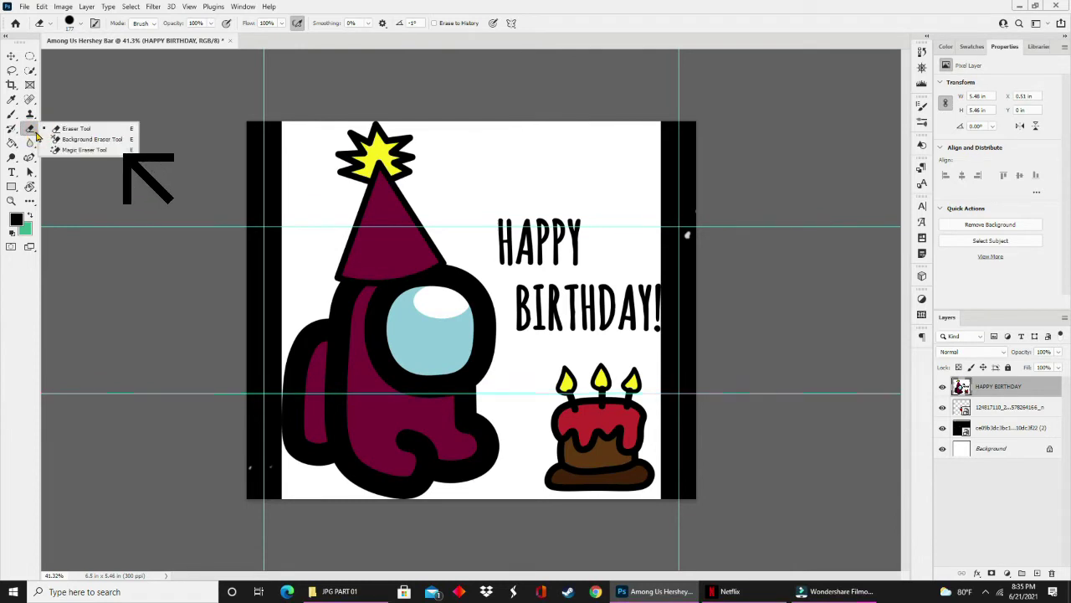
pyautogui.click(129, 148)
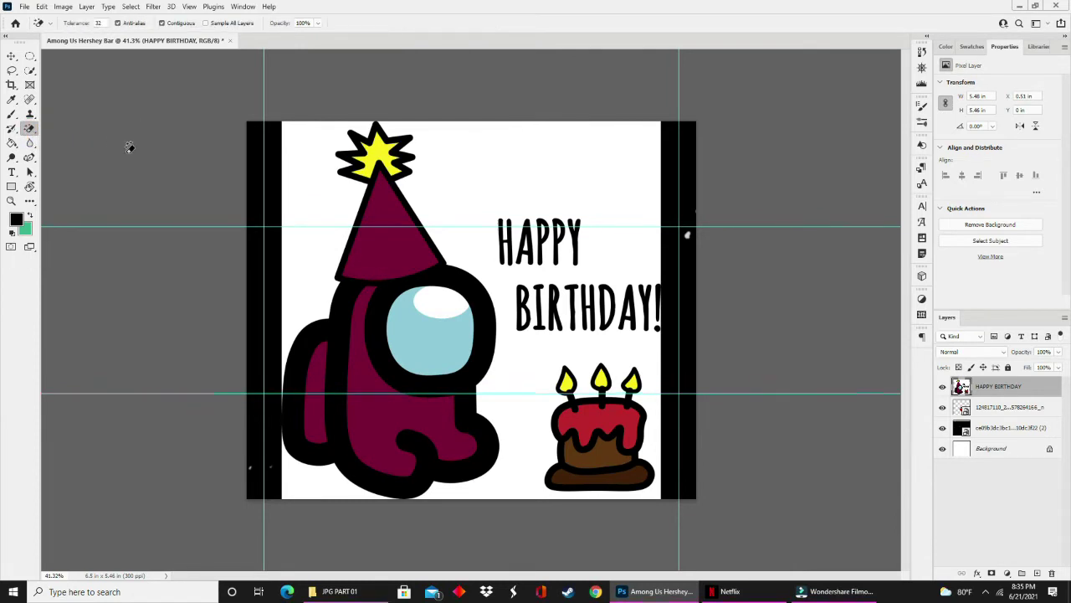
pyautogui.click(460, 172)
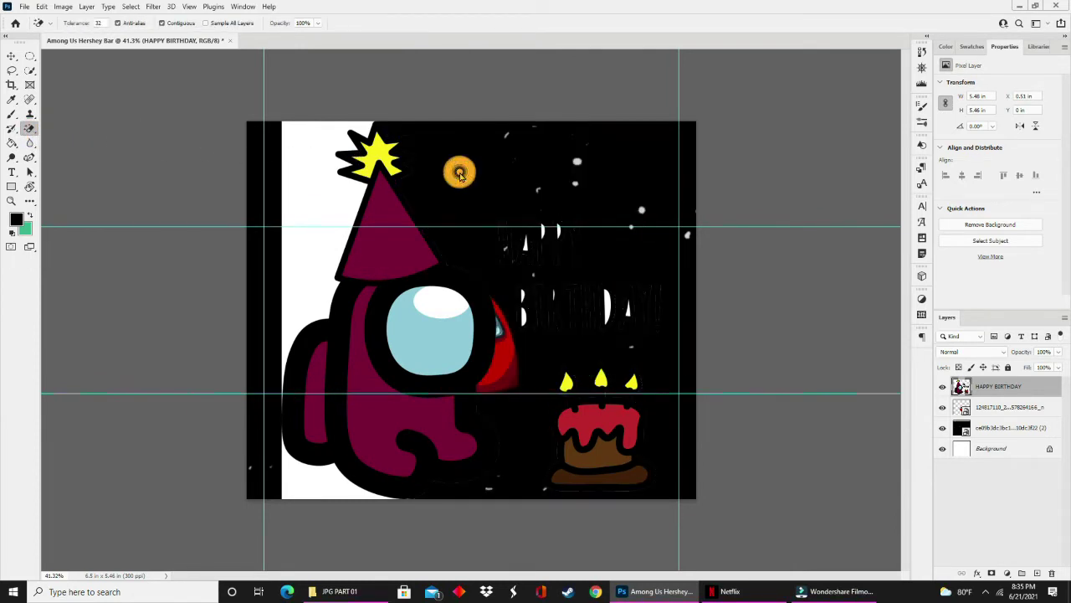
pyautogui.click(336, 189)
pyautogui.click(308, 484)
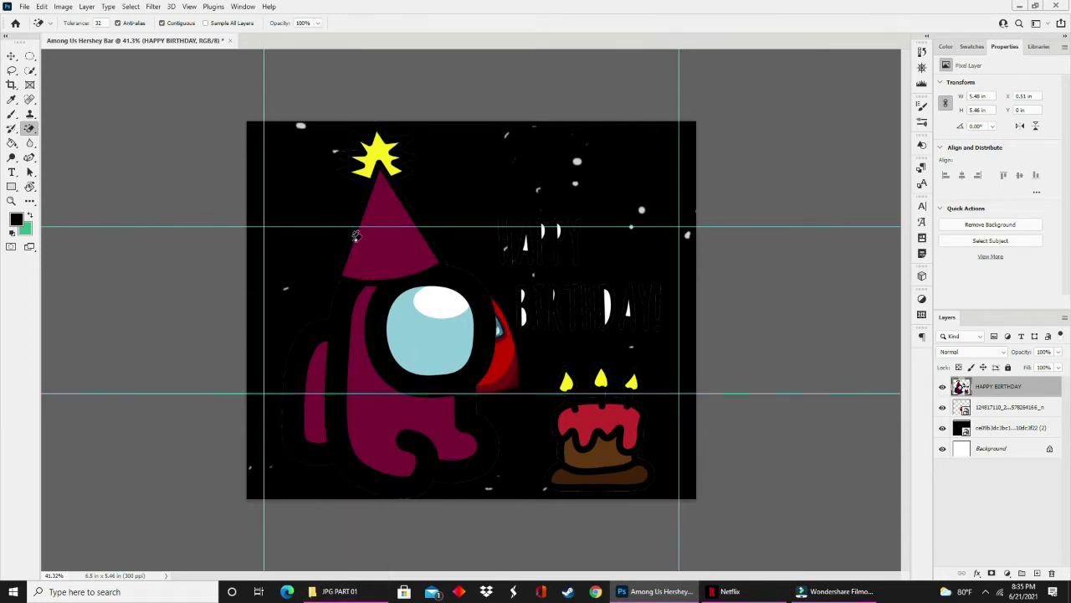
# - Scale the HAPPY BIRTHDAY layer down to about 27.6% near the canvas center, then delete the layer
pyautogui.click(11, 56)
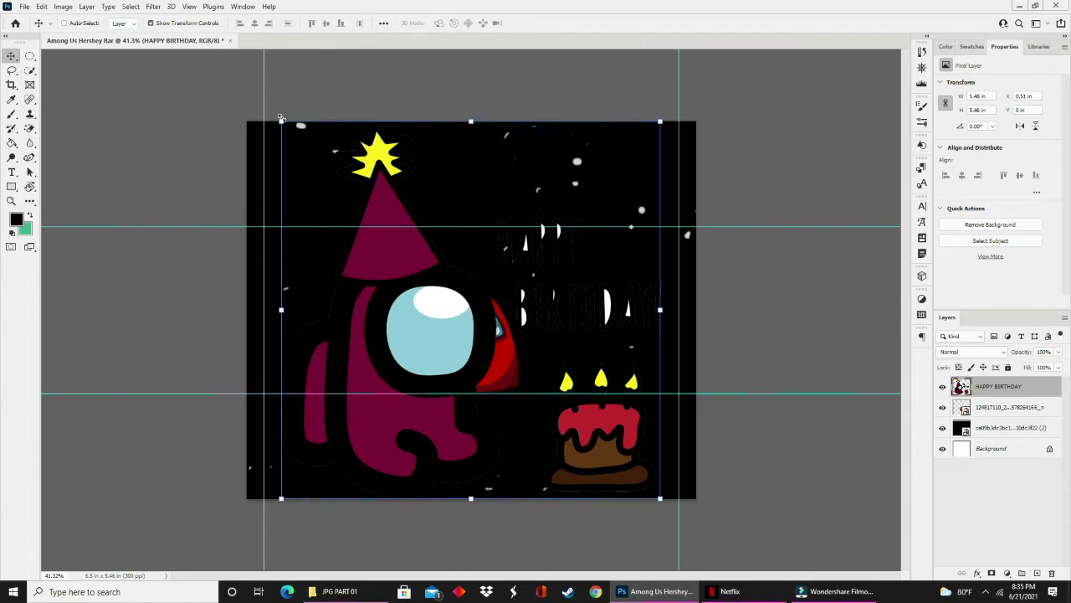
pyautogui.moveTo(281, 122); pyautogui.dragTo(495, 311)
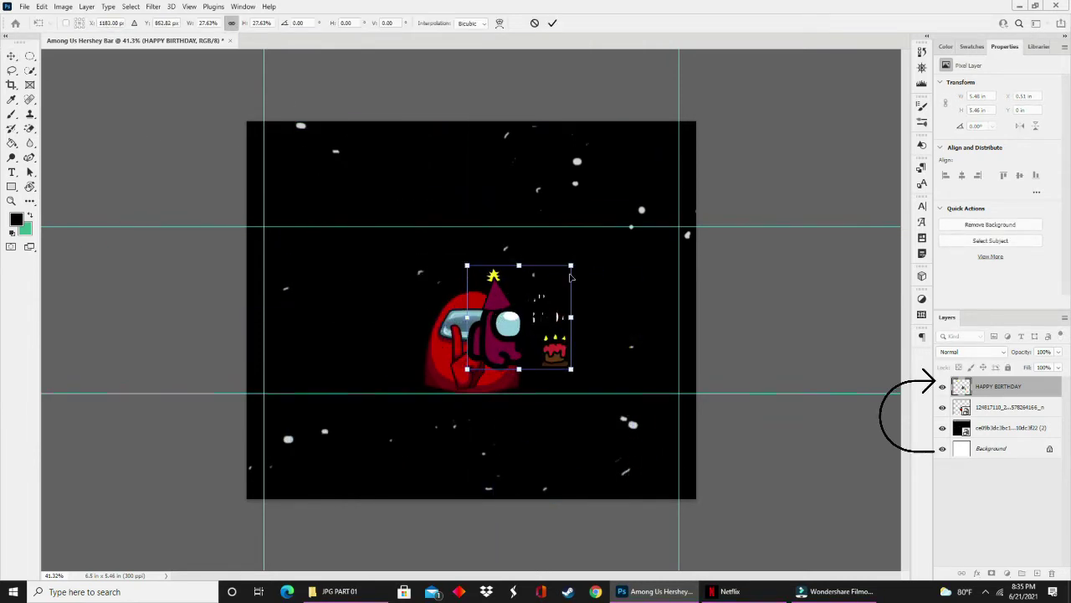
pyautogui.press('Return')
pyautogui.press('Delete')
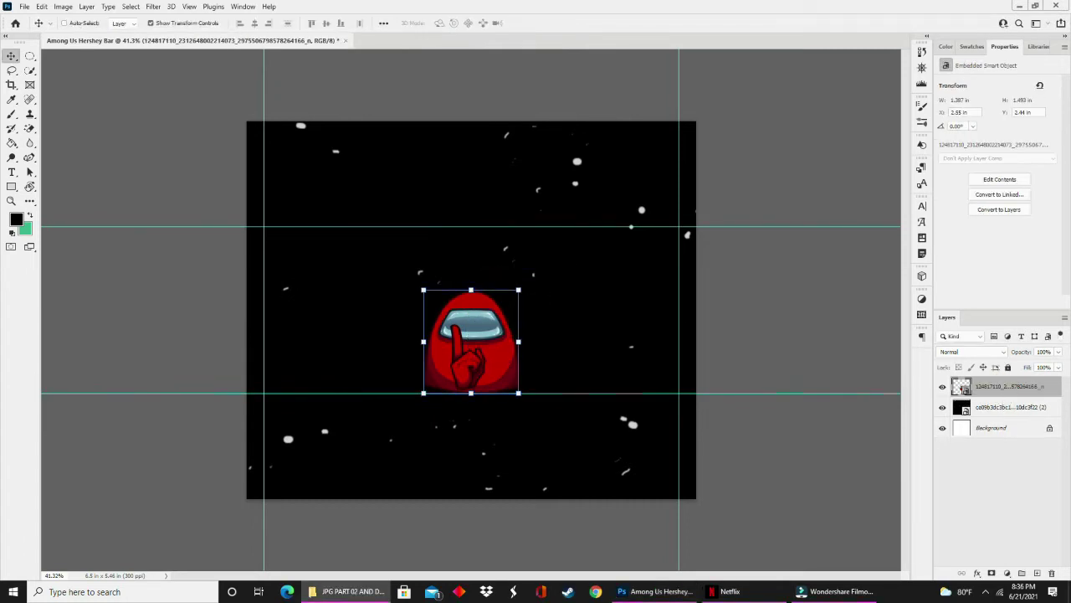
# - Place TRUST NO ONE.jpg on the canvas, then delete it along with the shushing red crewmate layer
pyautogui.moveTo(717, 338); pyautogui.dragTo(459, 339)
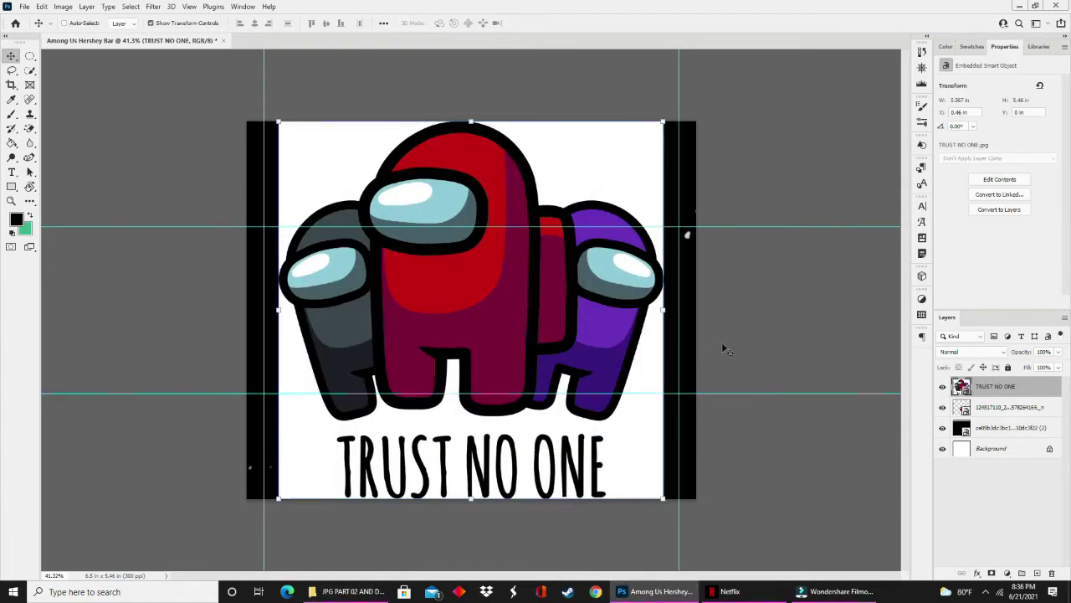
pyautogui.press('Delete')
pyautogui.press('Delete')
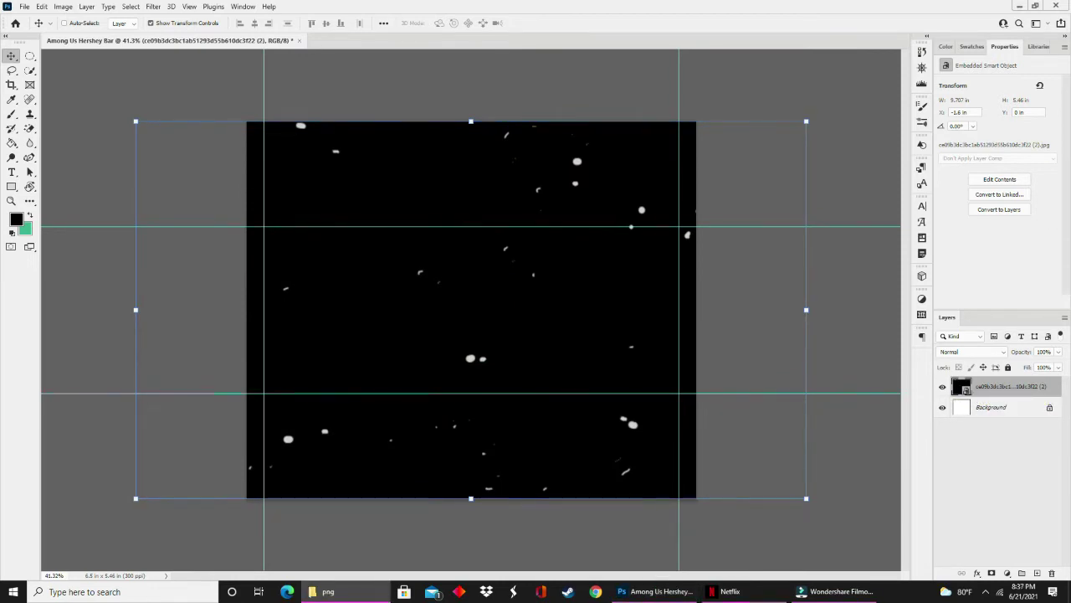
# - Place TRUST NO ONE.png from the png folder, scaled to about 34.8% and centered between the horizontal guides
pyautogui.moveTo(787, 334); pyautogui.dragTo(475, 313)
pyautogui.press('Return')
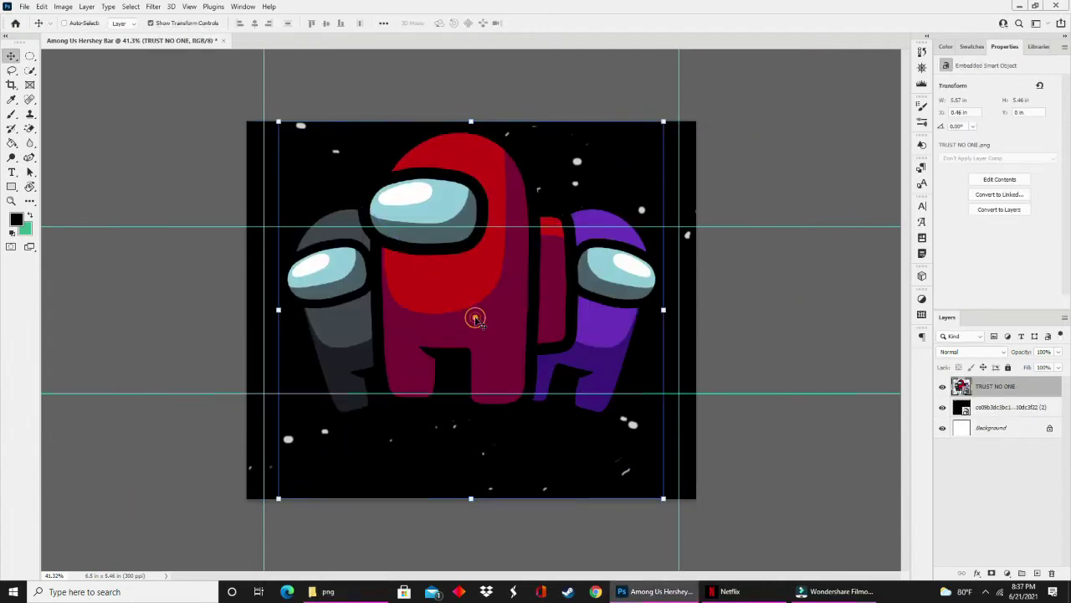
pyautogui.moveTo(666, 121); pyautogui.dragTo(493, 323)
pyautogui.moveTo(421, 372); pyautogui.dragTo(514, 287)
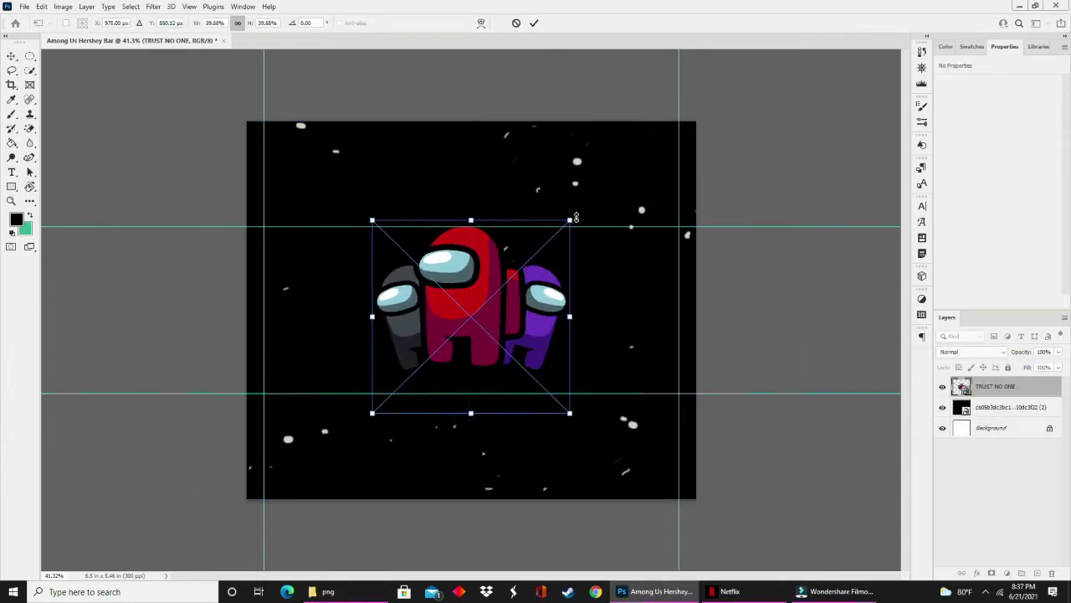
pyautogui.moveTo(571, 219); pyautogui.dragTo(549, 244)
pyautogui.moveTo(487, 313)
pyautogui.mouseDown()
pyautogui.moveTo(504, 306)
pyautogui.moveTo(499, 299)
pyautogui.mouseUp()
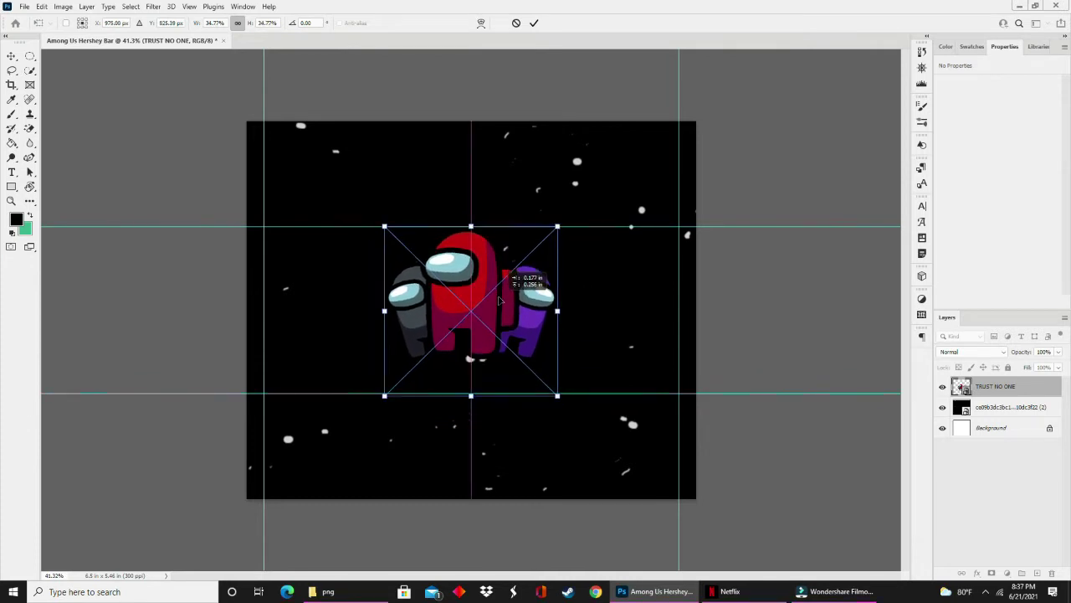
pyautogui.doubleClick(499, 299)
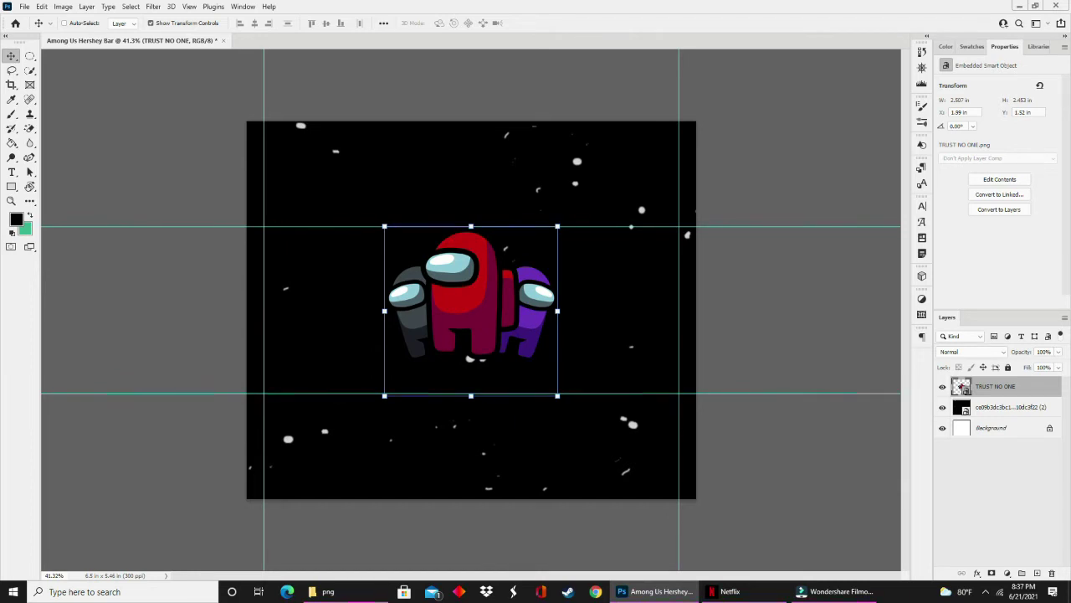
# - Place AMONG US POSTER 2.png, scaled to about 26.5%, between the horizontal guides near the canvas's left vertical guide
pyautogui.press('Return')
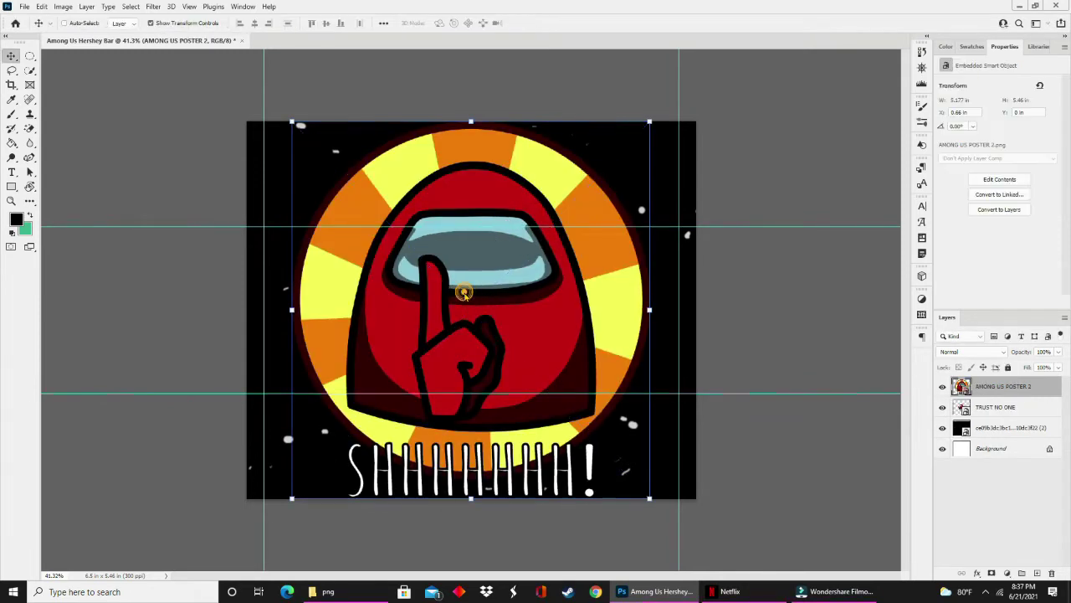
pyautogui.moveTo(649, 121); pyautogui.dragTo(336, 258)
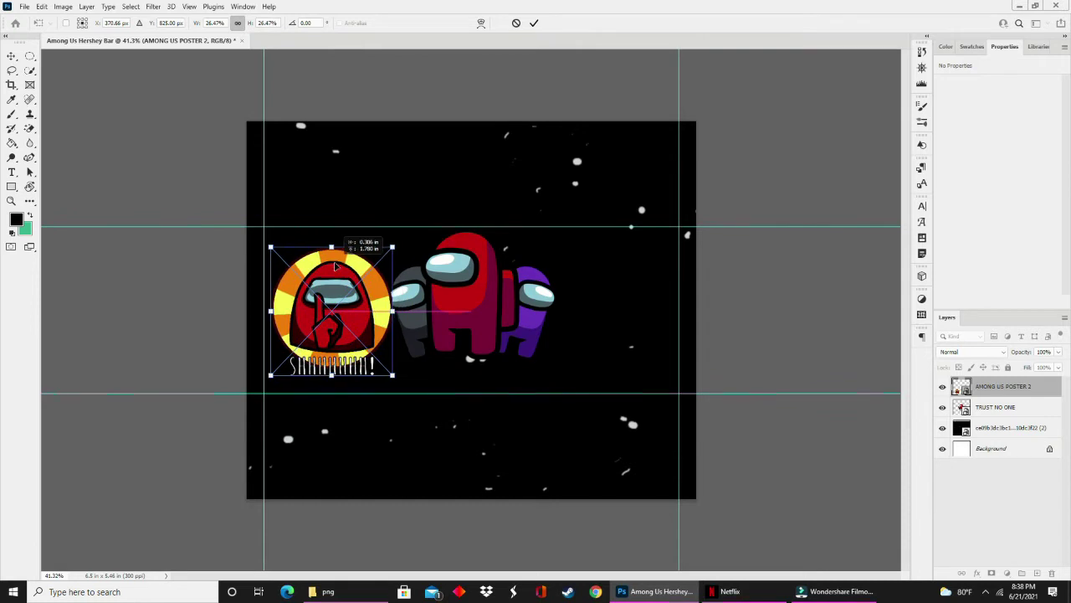
pyautogui.press('Return')
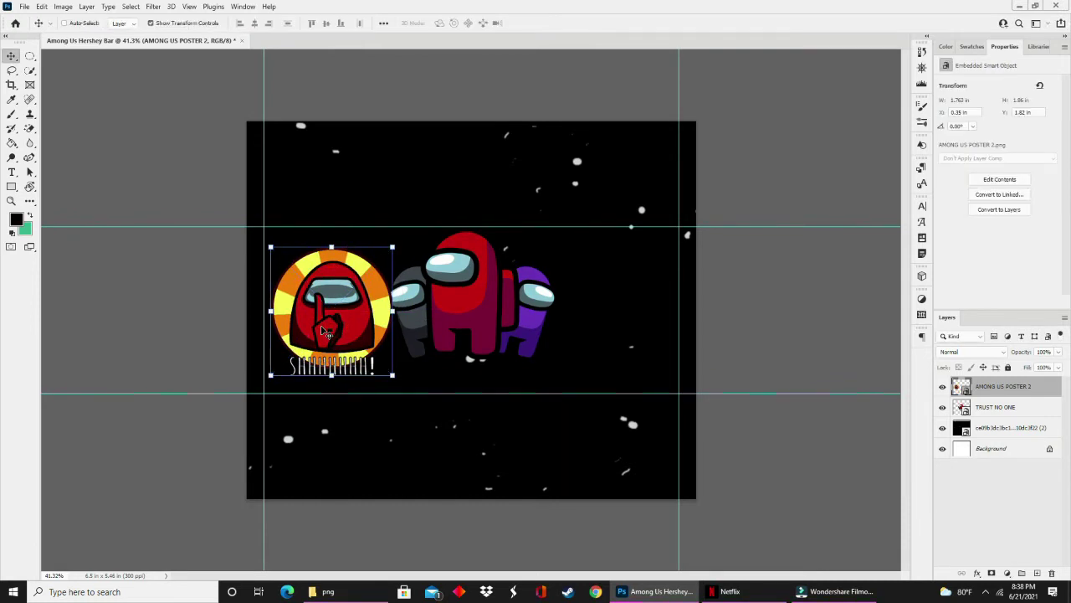
# - Delete the TRUST NO ONE layer
pyautogui.click(996, 408)
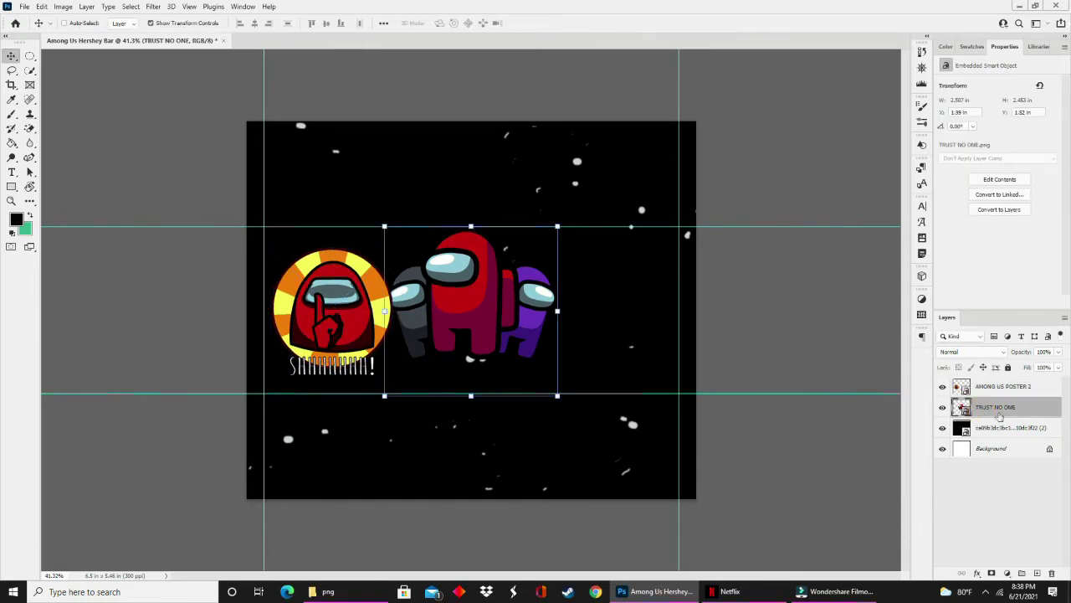
pyautogui.press('Delete')
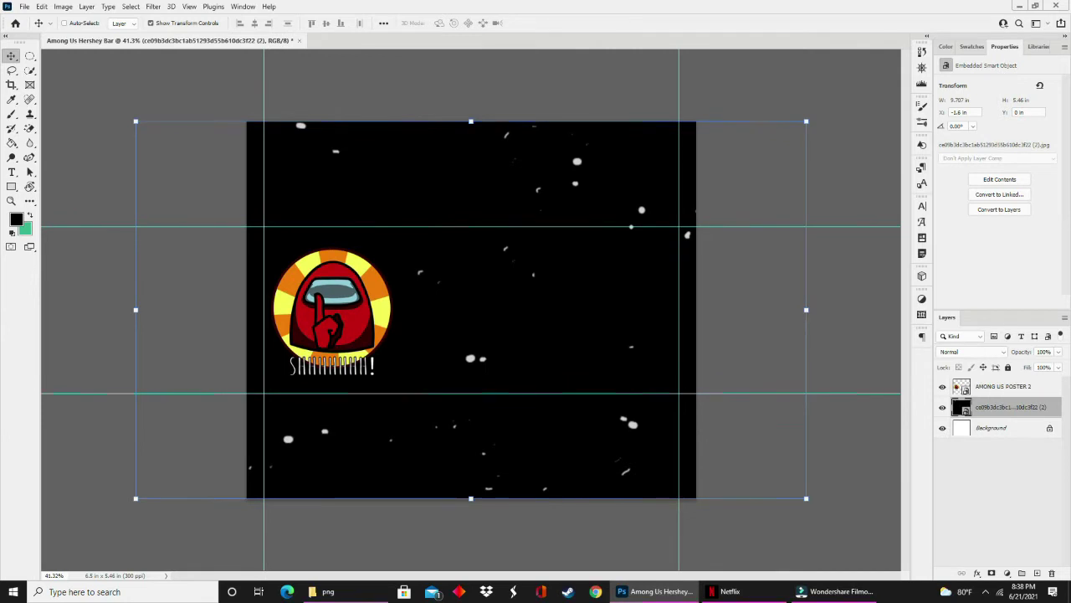
# - Enlarge AMONG US POSTER 2 to about 28.6% and position it at about X 0.49 in, Y 1.72 in
pyautogui.click(964, 389)
pyautogui.moveTo(360, 311); pyautogui.dragTo(373, 311)
pyautogui.moveTo(401, 372); pyautogui.dragTo(415, 378)
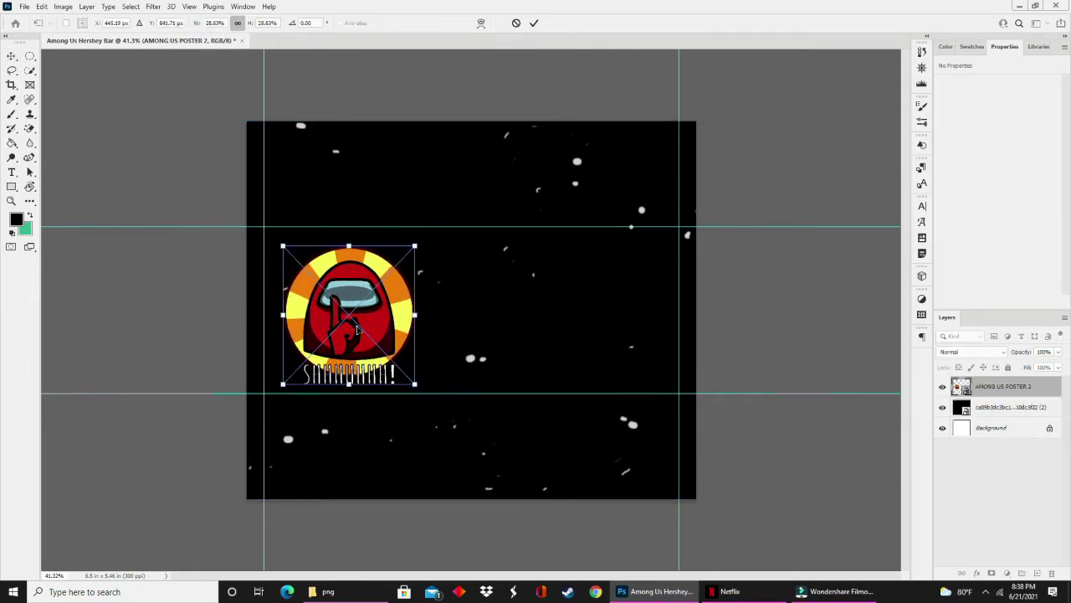
pyautogui.press('Return')
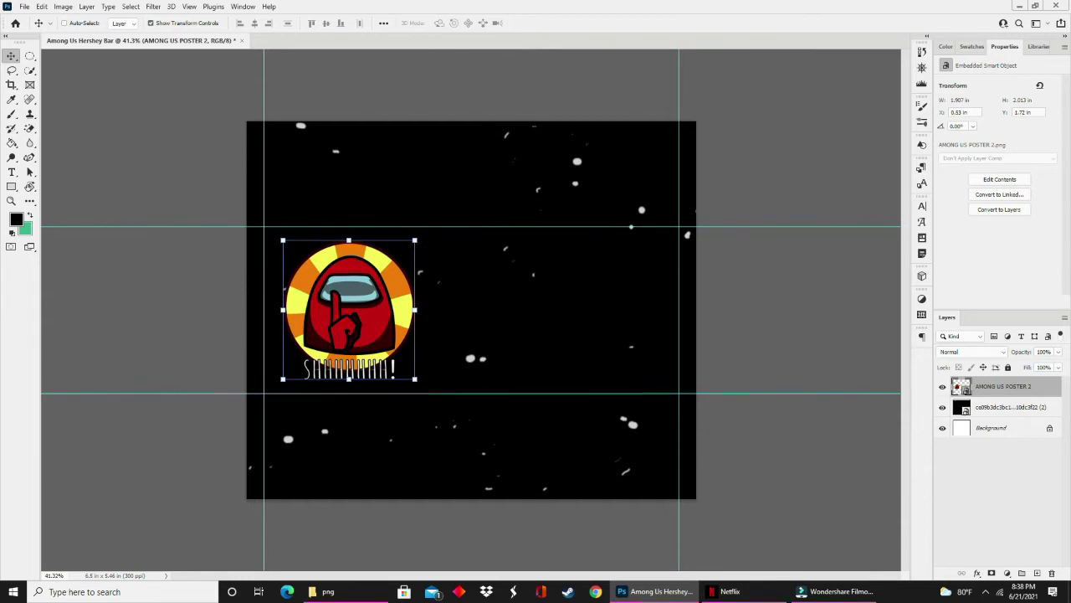
pyautogui.hotkey('shift', 'Left')
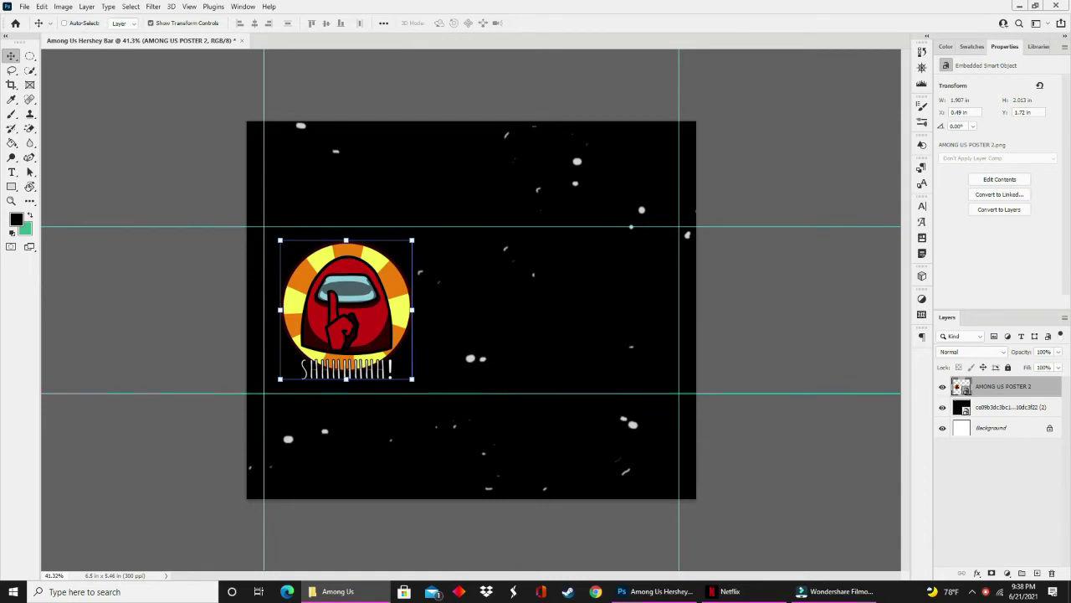
# - Place the SOMEONE lettering image from the Among Us folder beside the poster and scale it down to about 2.6 in wide
pyautogui.click(1009, 431)
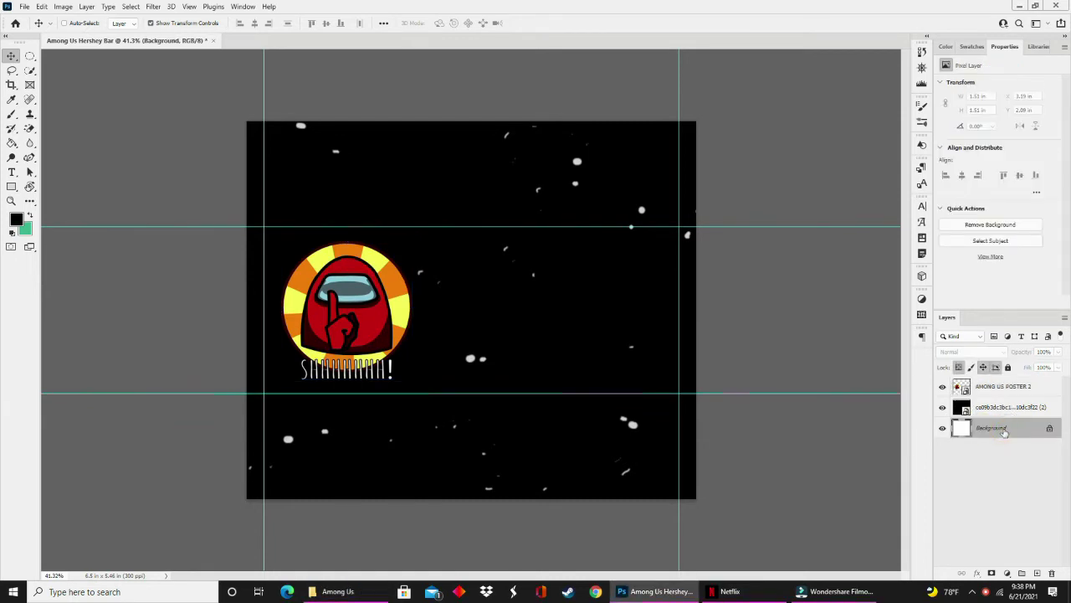
pyautogui.click(1006, 390)
pyautogui.click(338, 592)
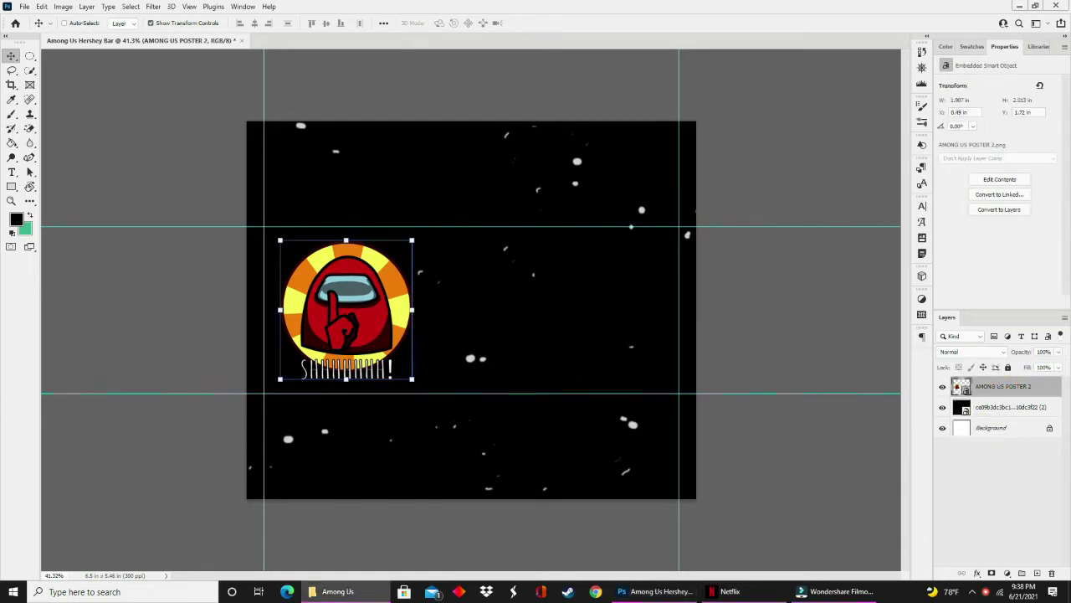
pyautogui.moveTo(779, 333); pyautogui.dragTo(559, 281)
pyautogui.moveTo(502, 311); pyautogui.dragTo(576, 299)
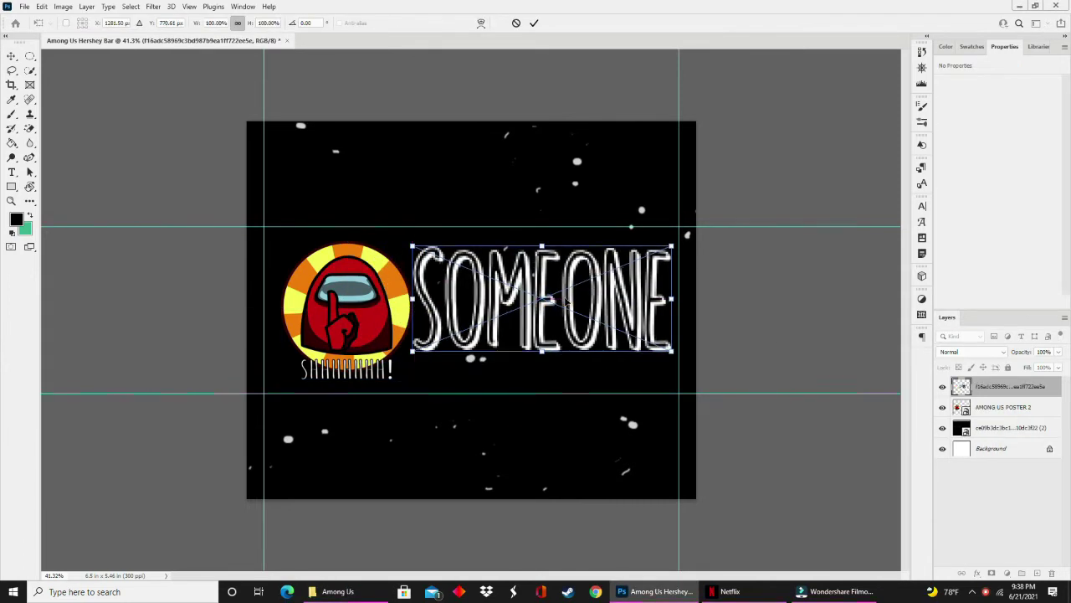
pyautogui.press('Return')
pyautogui.moveTo(673, 355); pyautogui.dragTo(604, 281)
pyautogui.press('Return')
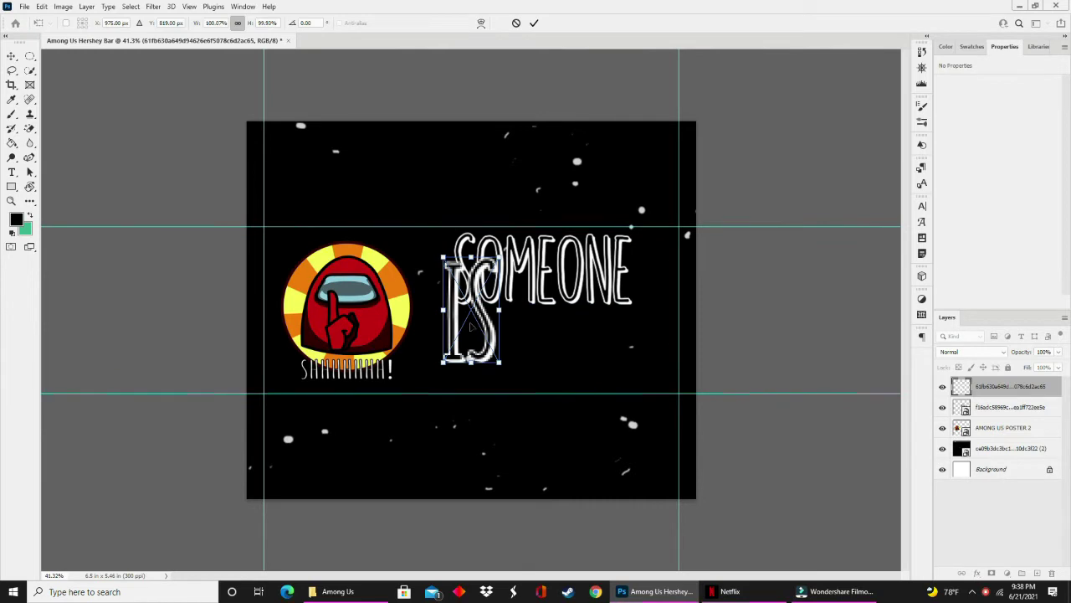
# - Position the placed IS lettering below SOMEONE and scale it down to about 0.36 by 0.67 in
pyautogui.moveTo(473, 326); pyautogui.dragTo(532, 366)
pyautogui.moveTo(557, 295); pyautogui.dragTo(592, 346)
pyautogui.press('Return')
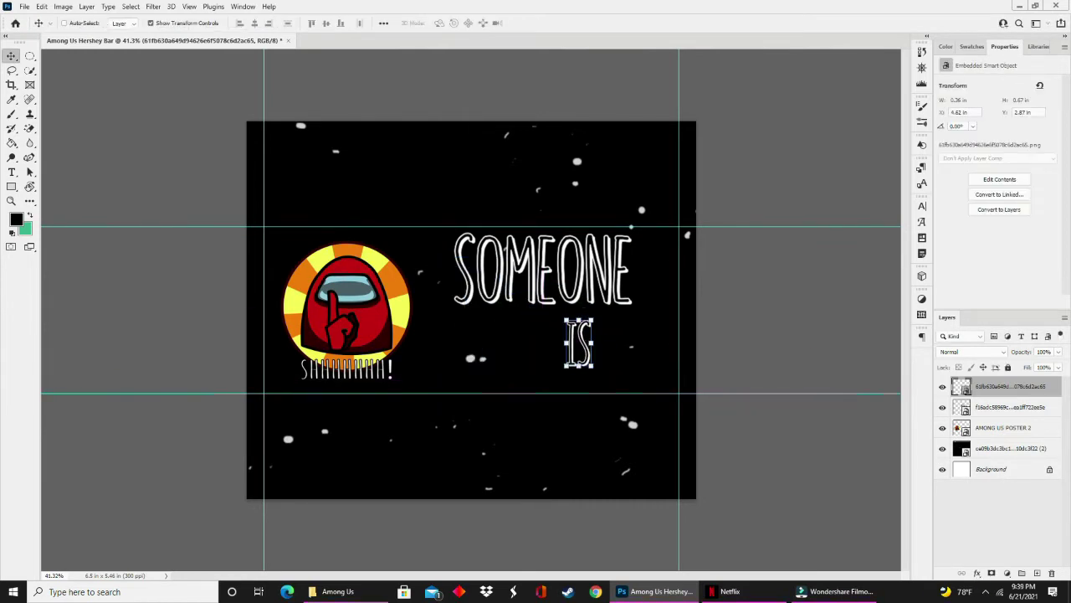
# - Scale the SOMEONE lettering down to about 1.64 by 0.67 in and move it to about X 2.62 in, Y 1.72 in
pyautogui.click(1007, 409)
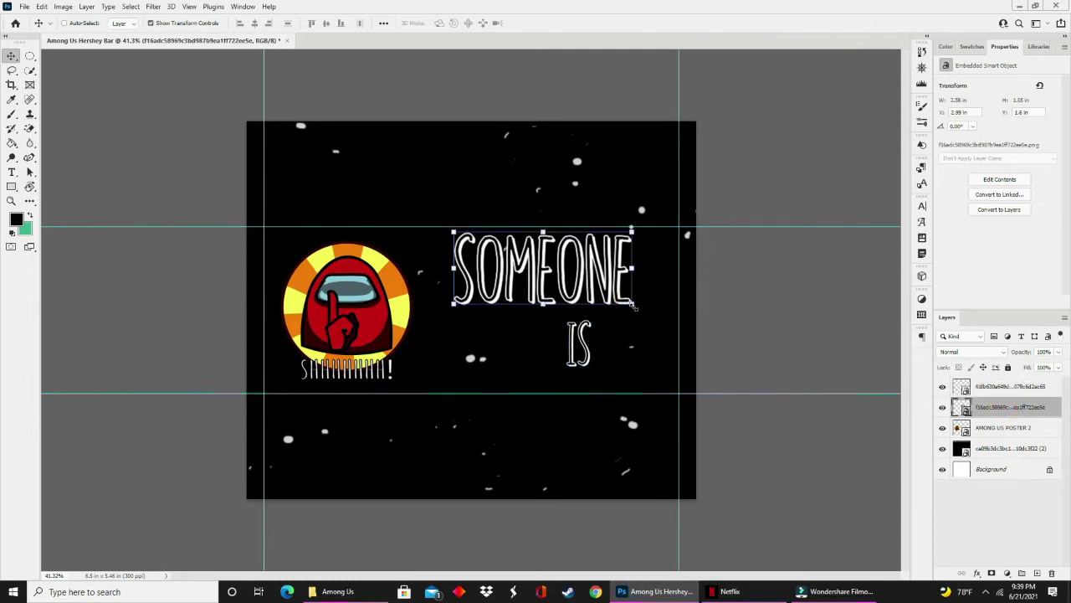
pyautogui.moveTo(634, 307); pyautogui.dragTo(503, 275)
pyautogui.press('Return')
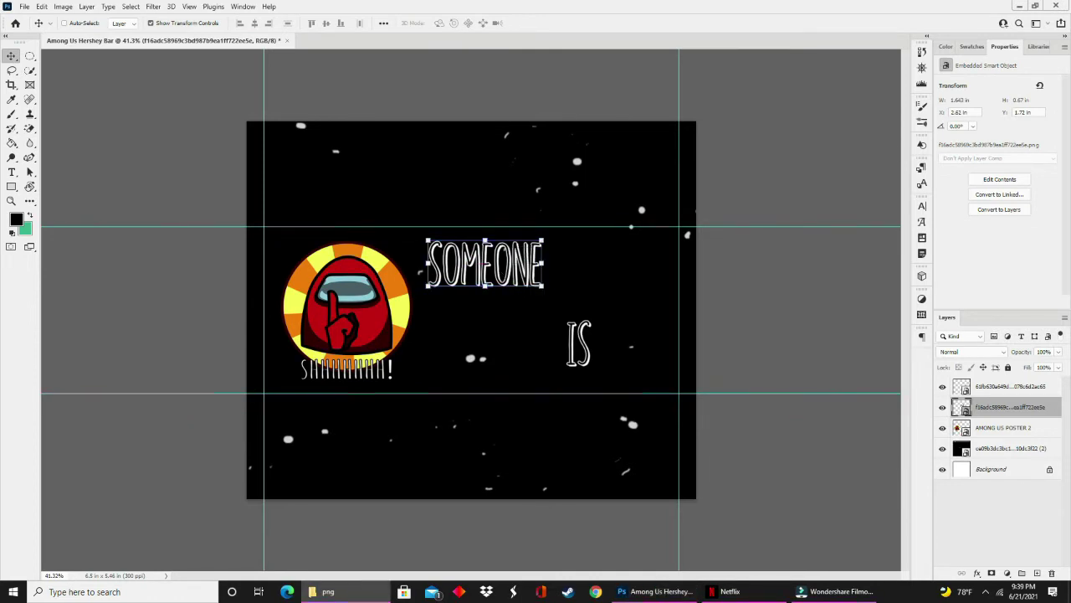
# - Place AMONG US LOGO.png beneath SOMEONE, scaled to about 20.9%, and move its layer to the top of the stack
pyautogui.moveTo(943, 327); pyautogui.dragTo(524, 331)
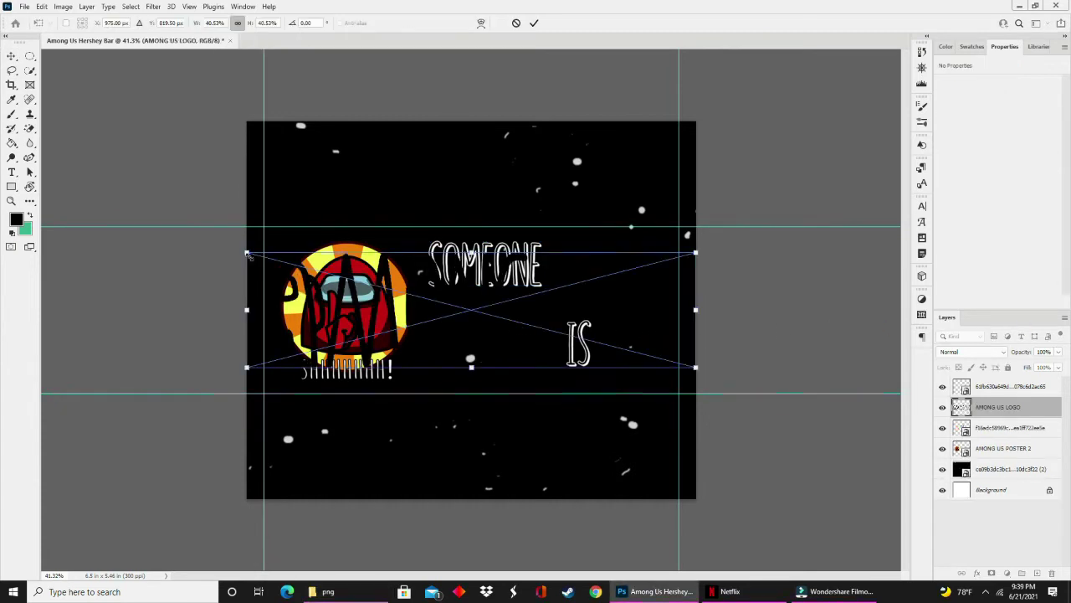
pyautogui.moveTo(247, 252); pyautogui.dragTo(461, 306)
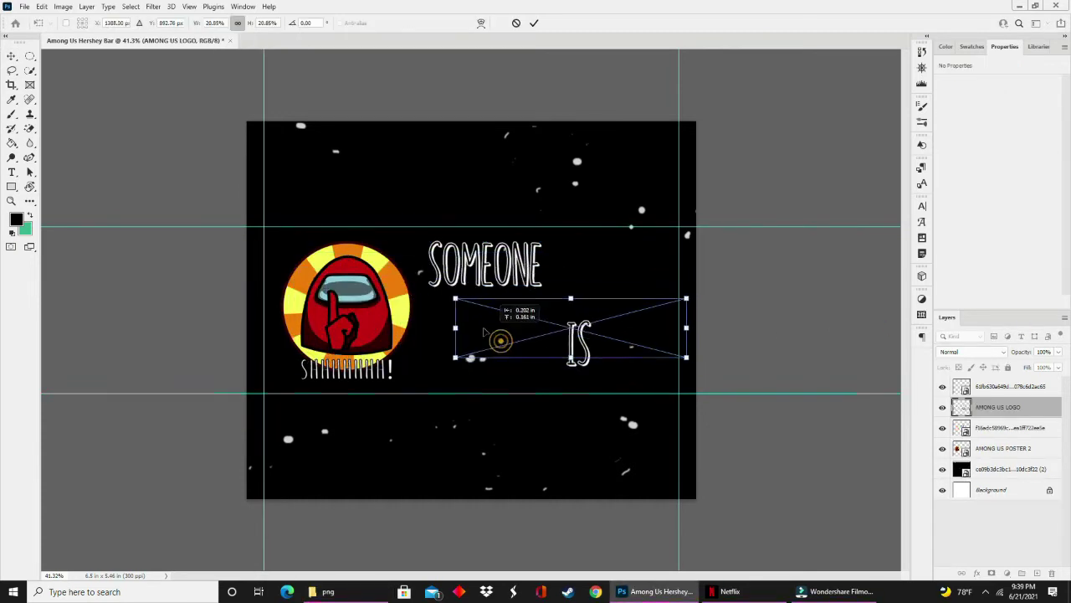
pyautogui.moveTo(497, 337); pyautogui.dragTo(465, 327)
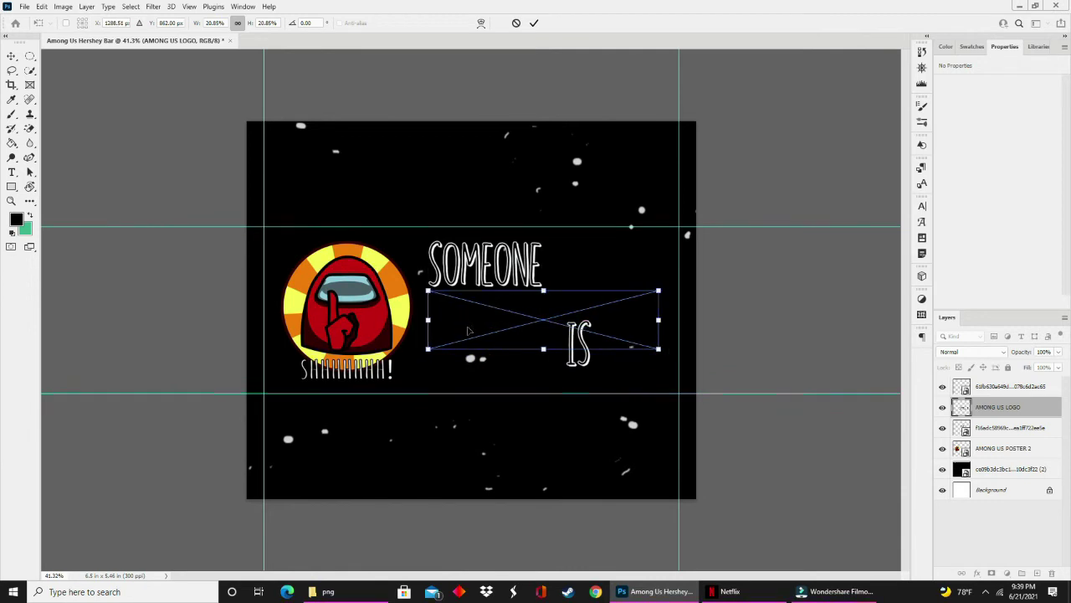
pyautogui.press('Return')
pyautogui.moveTo(1002, 407); pyautogui.dragTo(1002, 388)
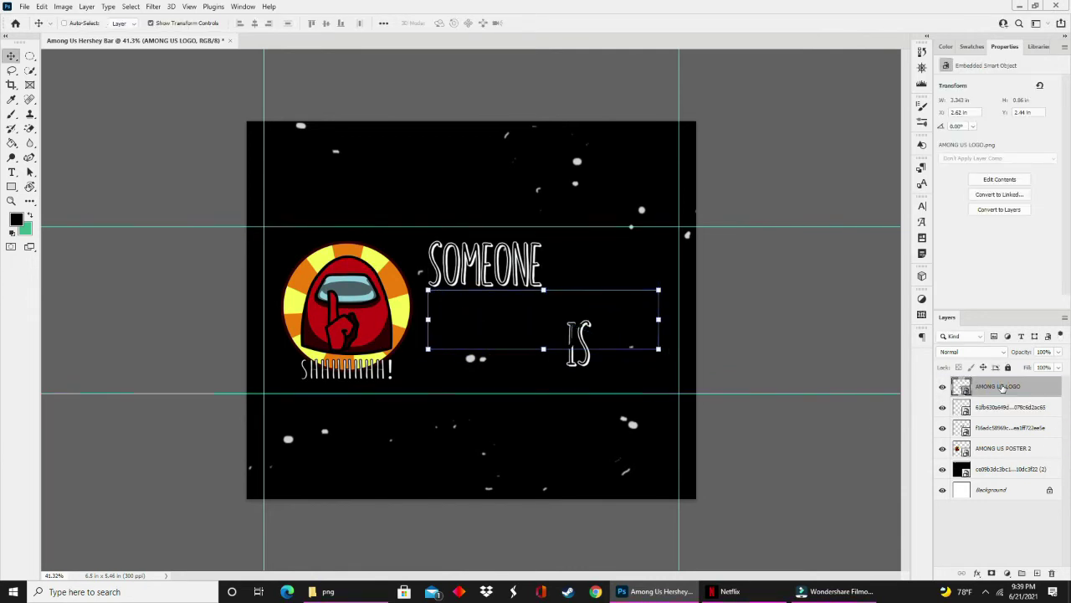
# - Add a Color Overlay to the AMONG US LOGO layer and try white (ffffff) as its color
pyautogui.click(977, 572)
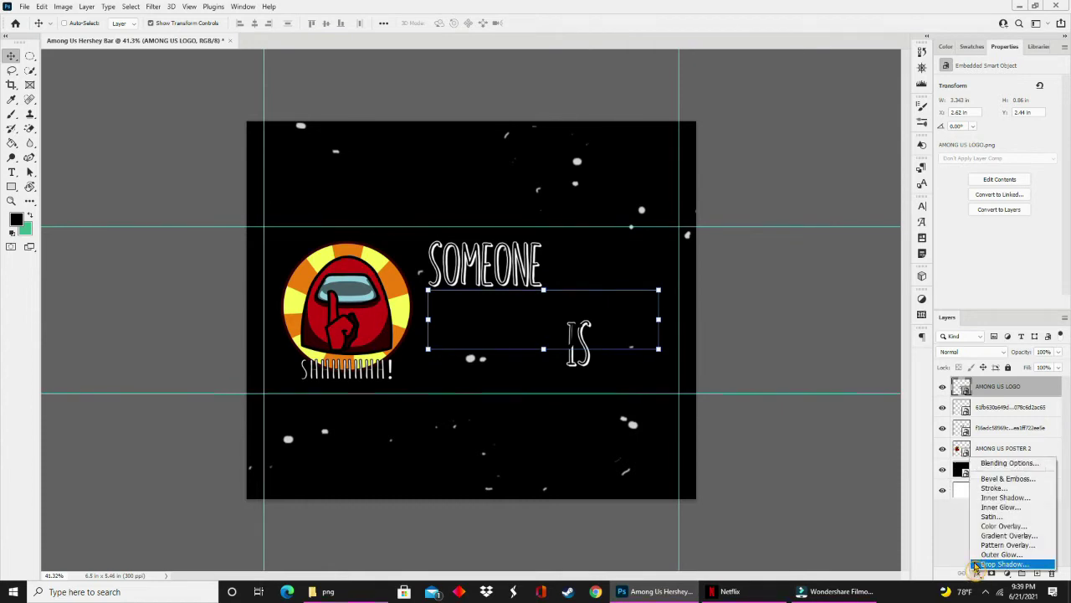
pyautogui.click(1001, 526)
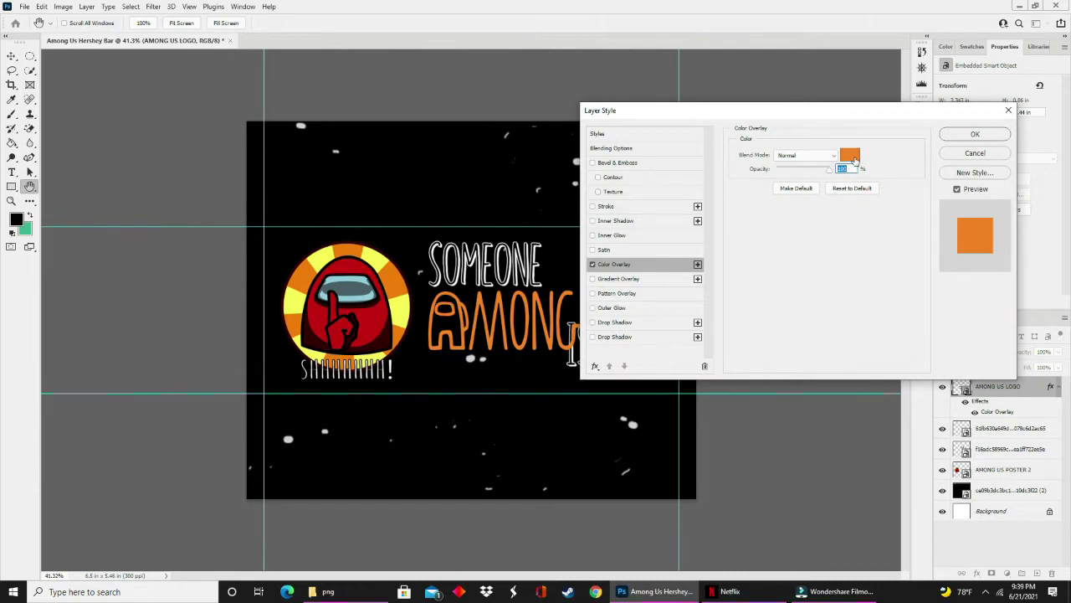
pyautogui.click(850, 156)
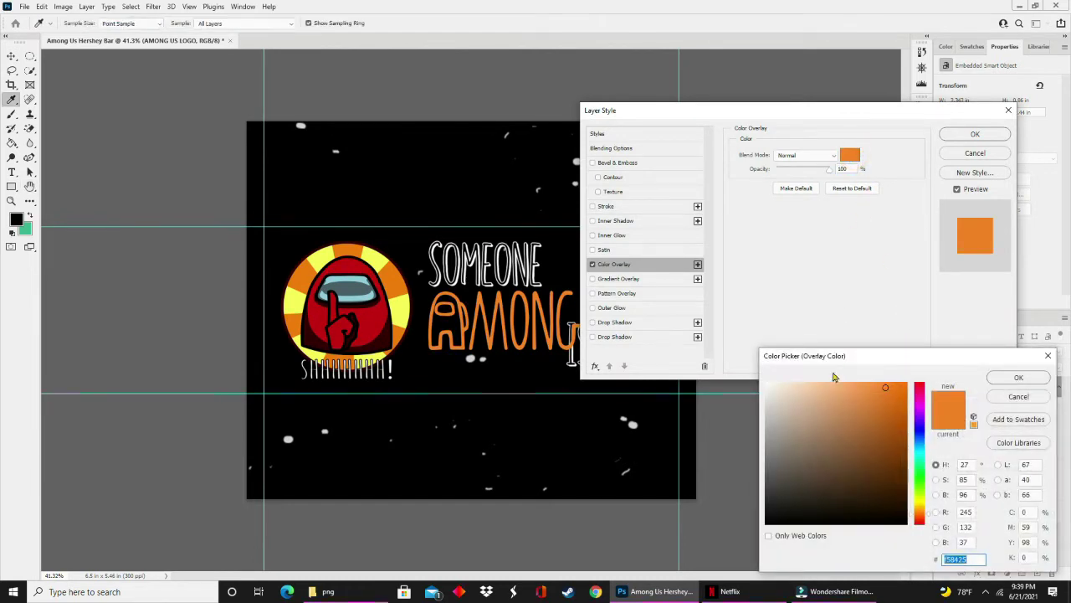
pyautogui.write('ffffff')
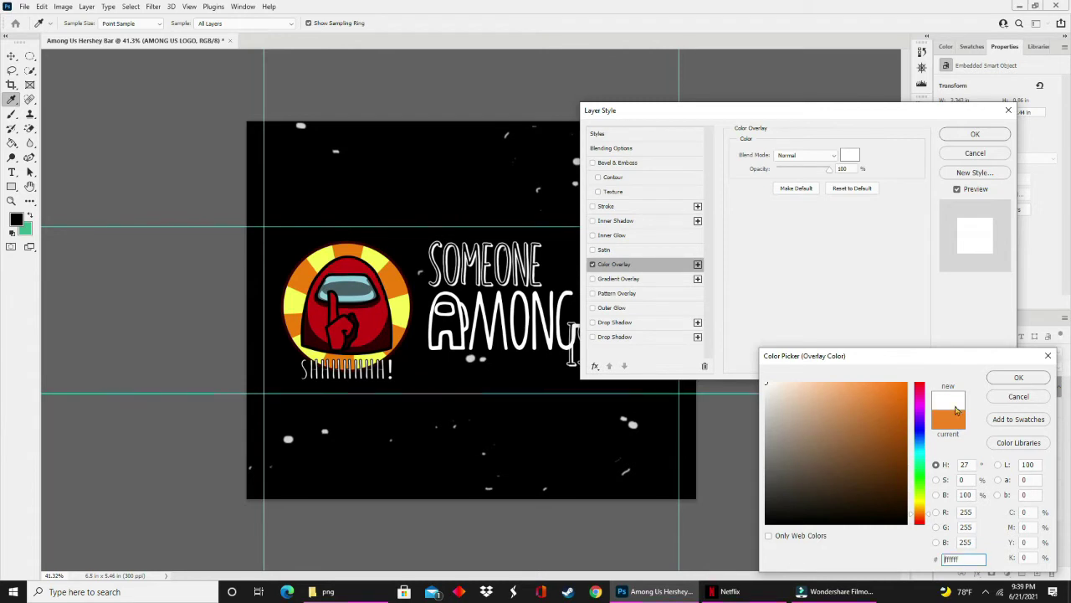
pyautogui.click(998, 398)
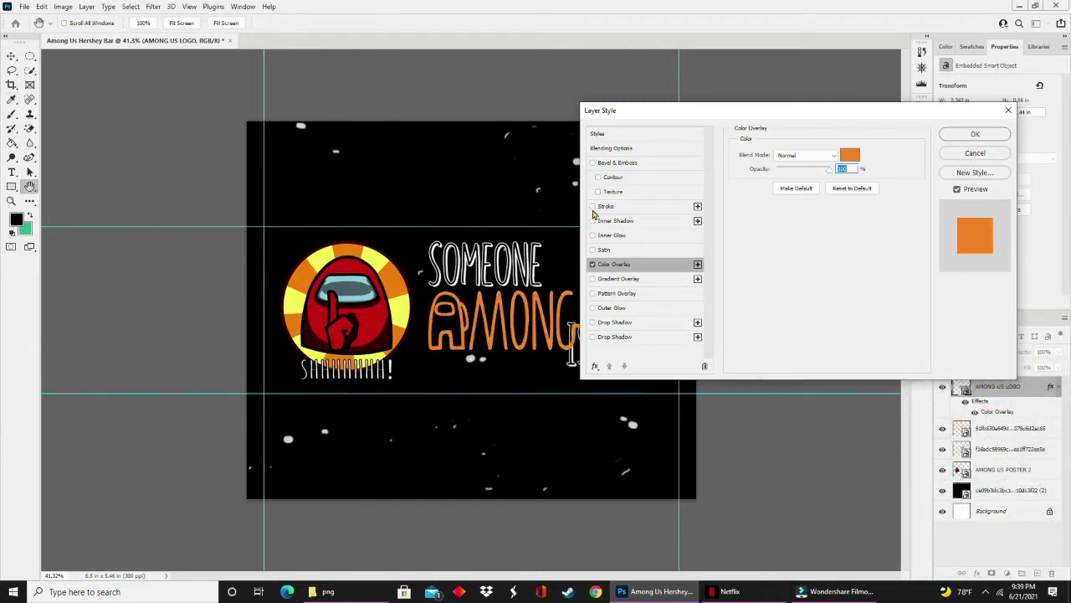
# - Enable a Stroke on the AMONG US LOGO layer, leaving the Color Overlay and Satin effects off
pyautogui.click(592, 207)
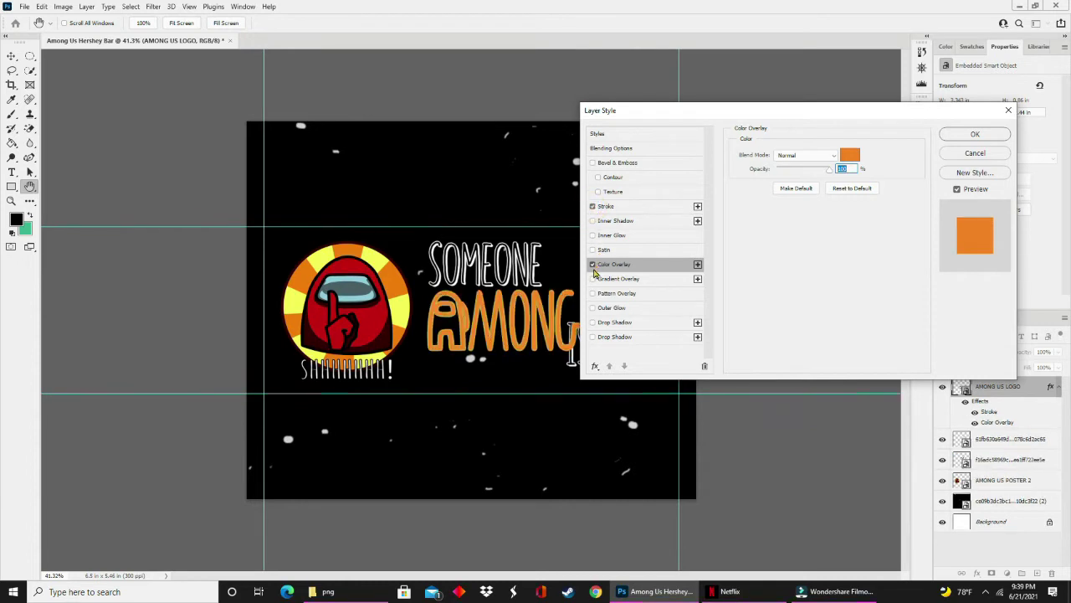
pyautogui.click(592, 249)
pyautogui.click(592, 264)
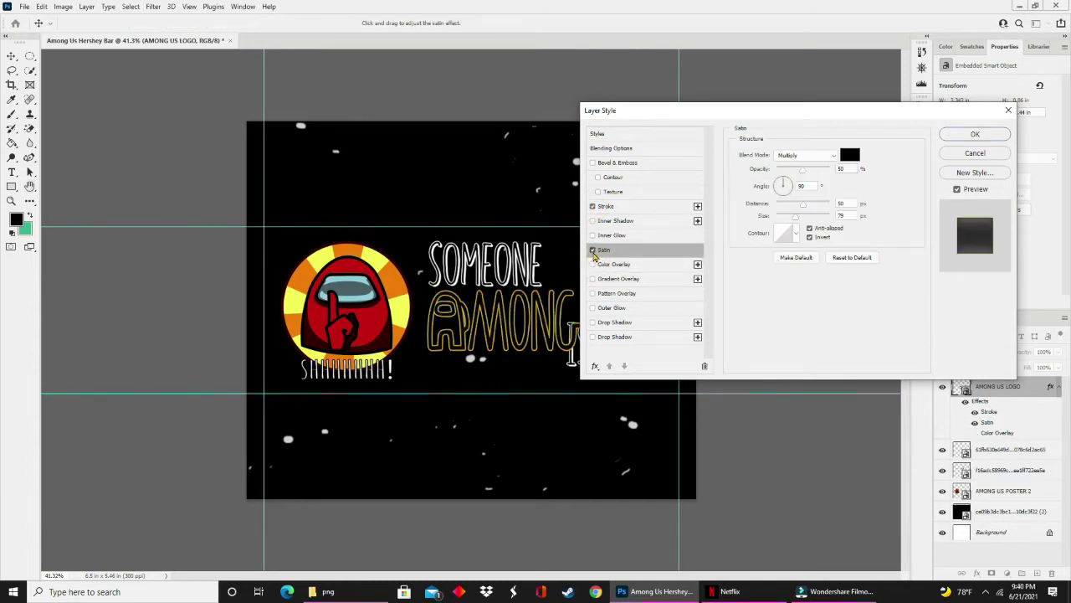
pyautogui.click(592, 250)
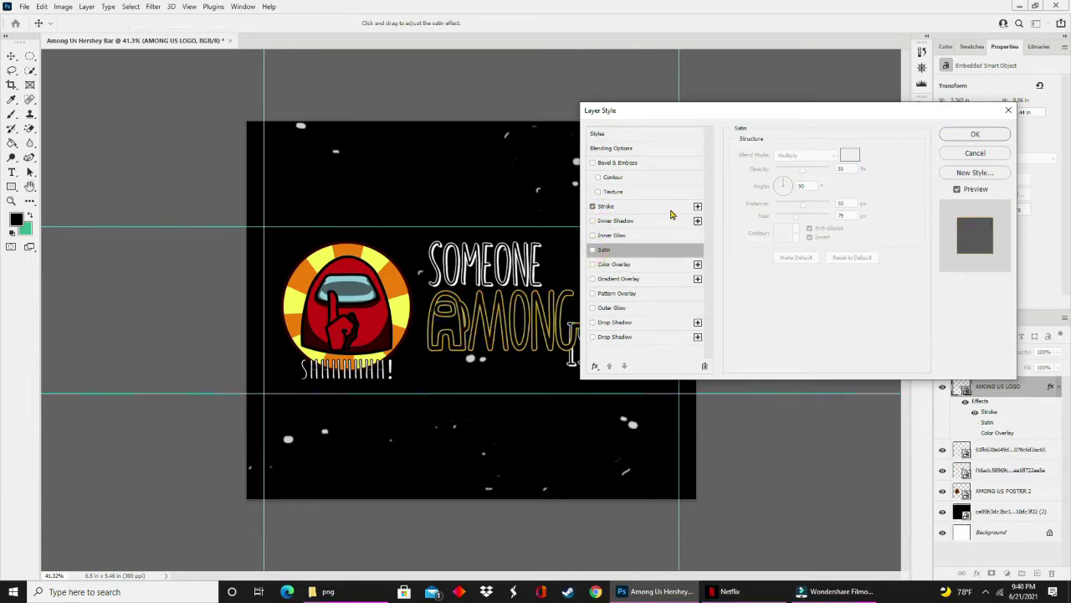
# - Try white (ffffff) as the logo's stroke color, then turn the Stroke effect off
pyautogui.click(670, 210)
pyautogui.click(761, 234)
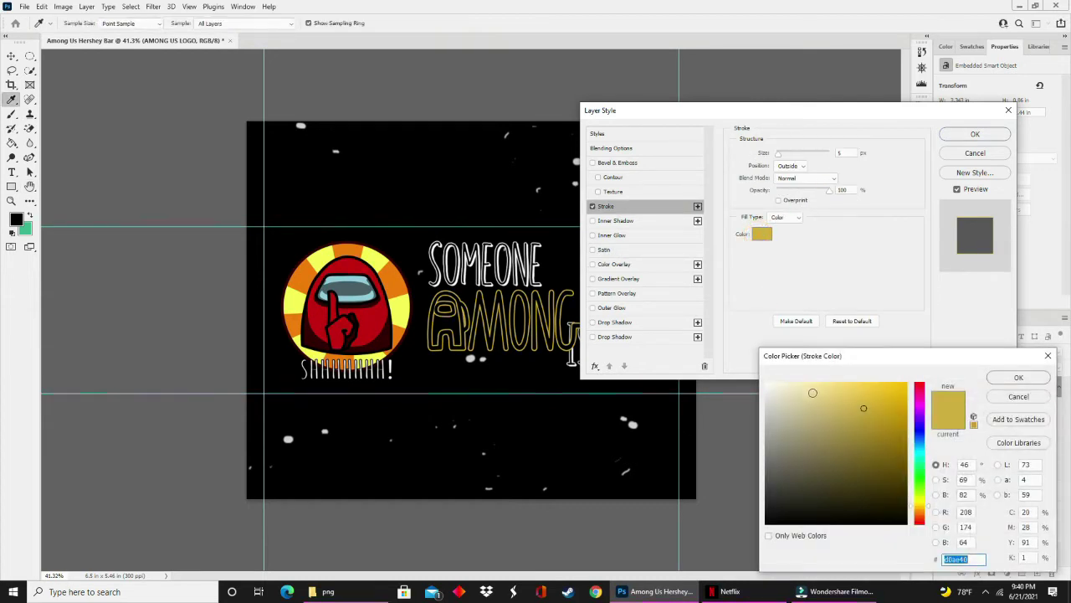
pyautogui.write('ffffff')
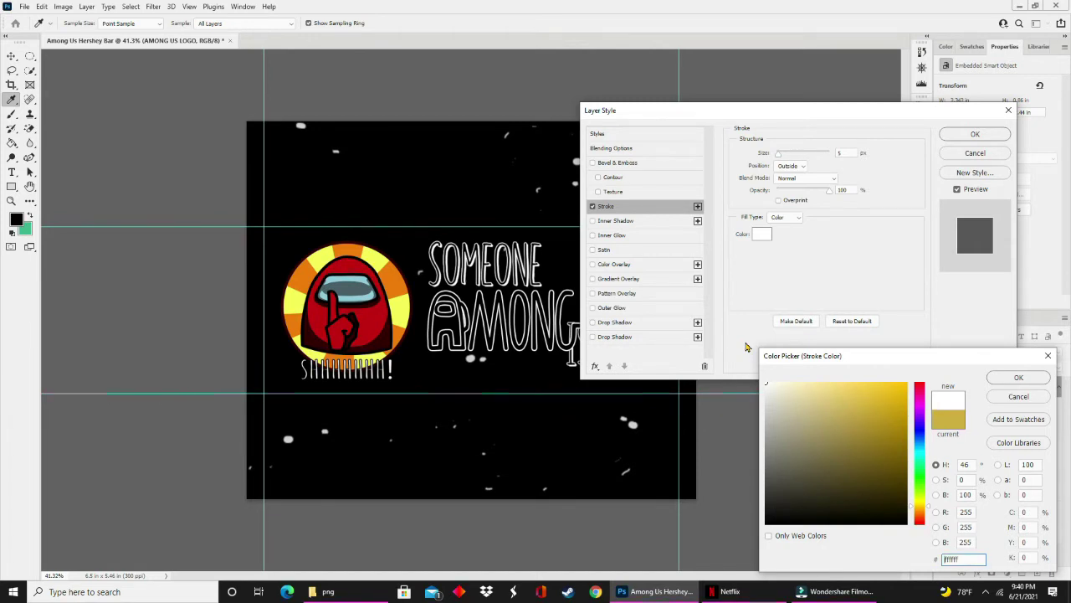
pyautogui.click(1012, 398)
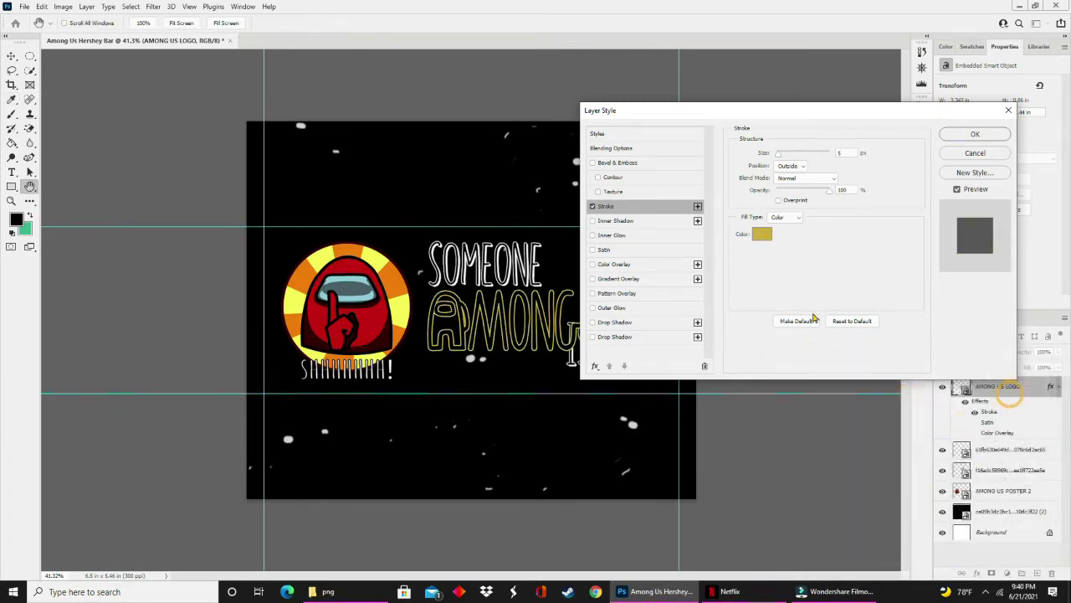
pyautogui.click(592, 207)
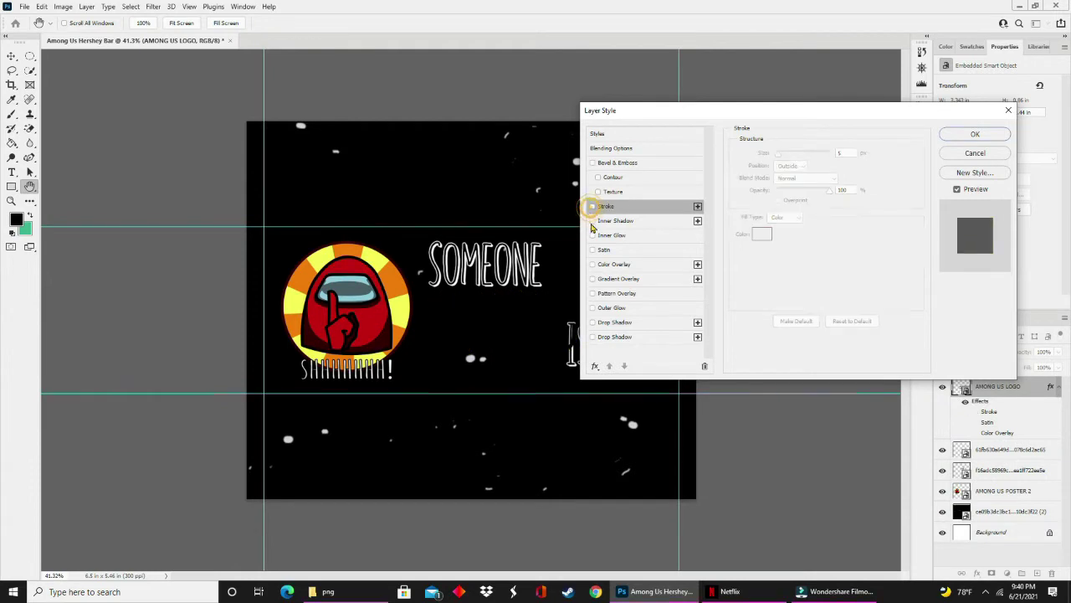
# - Enable the AMONG US LOGO layer's Color Overlay and set its color to pure red (ff0000)
pyautogui.click(592, 264)
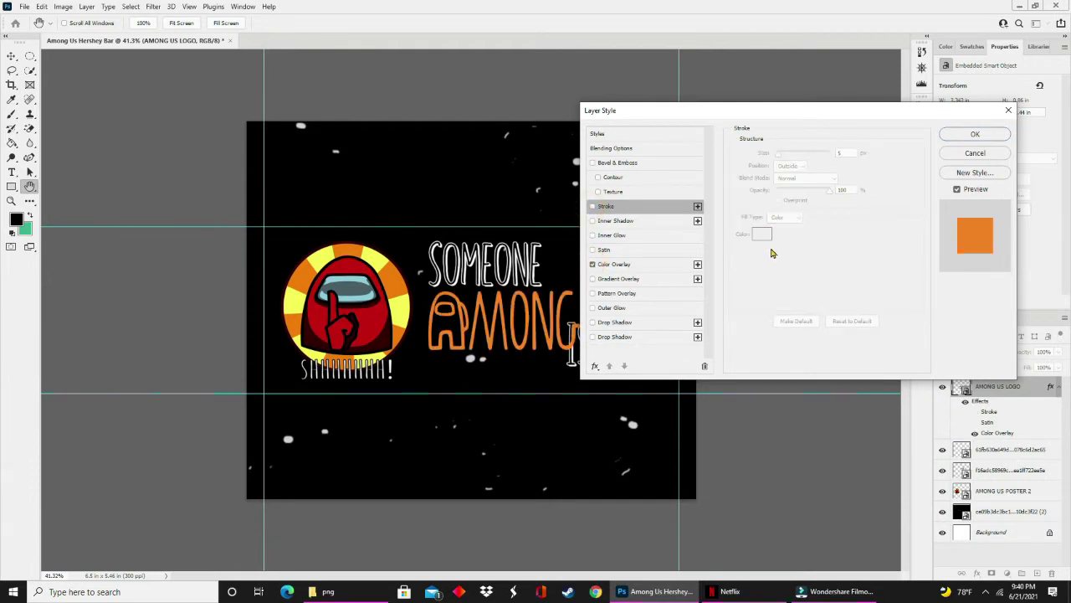
pyautogui.click(648, 268)
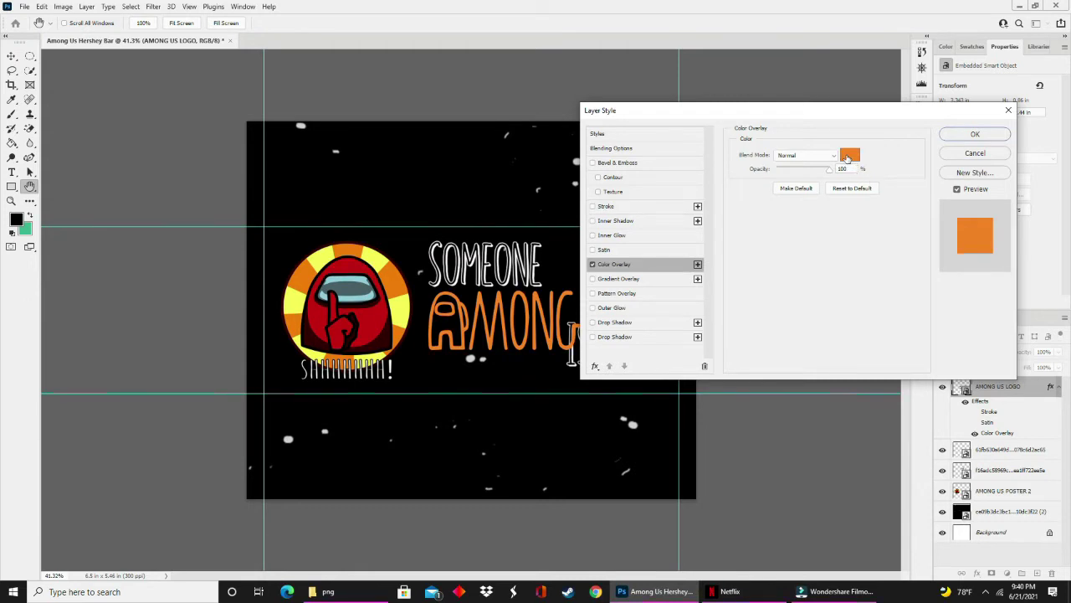
pyautogui.click(848, 157)
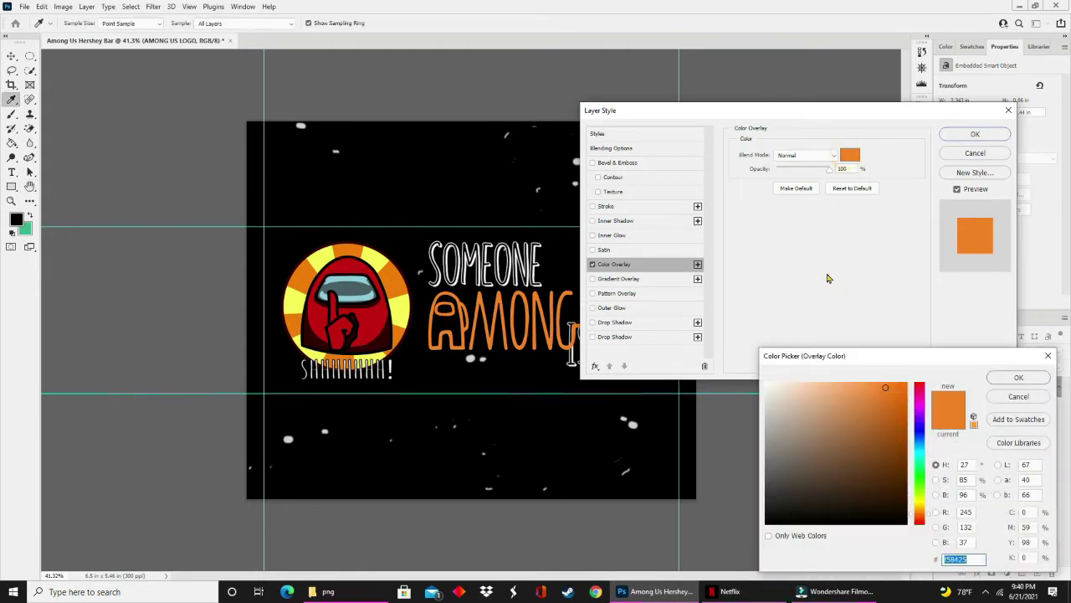
pyautogui.click(920, 384)
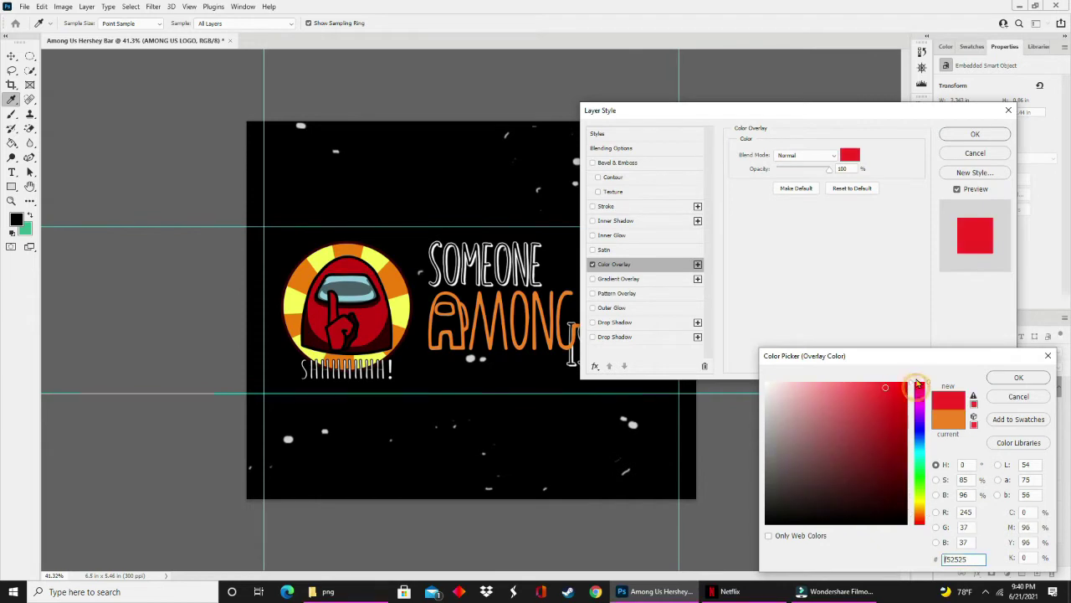
pyautogui.click(887, 391)
pyautogui.click(906, 383)
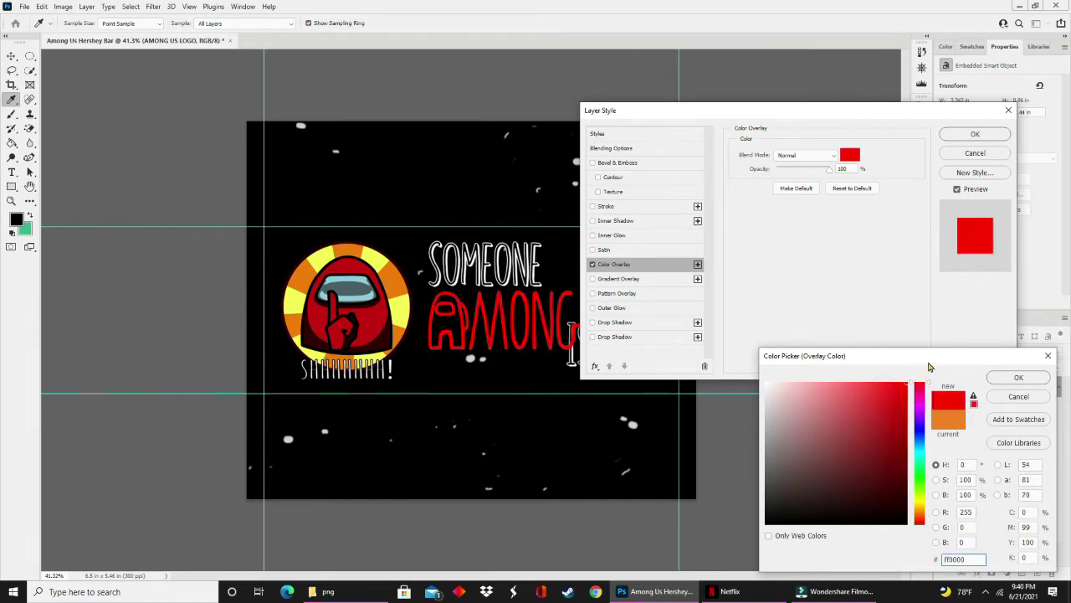
pyautogui.click(998, 378)
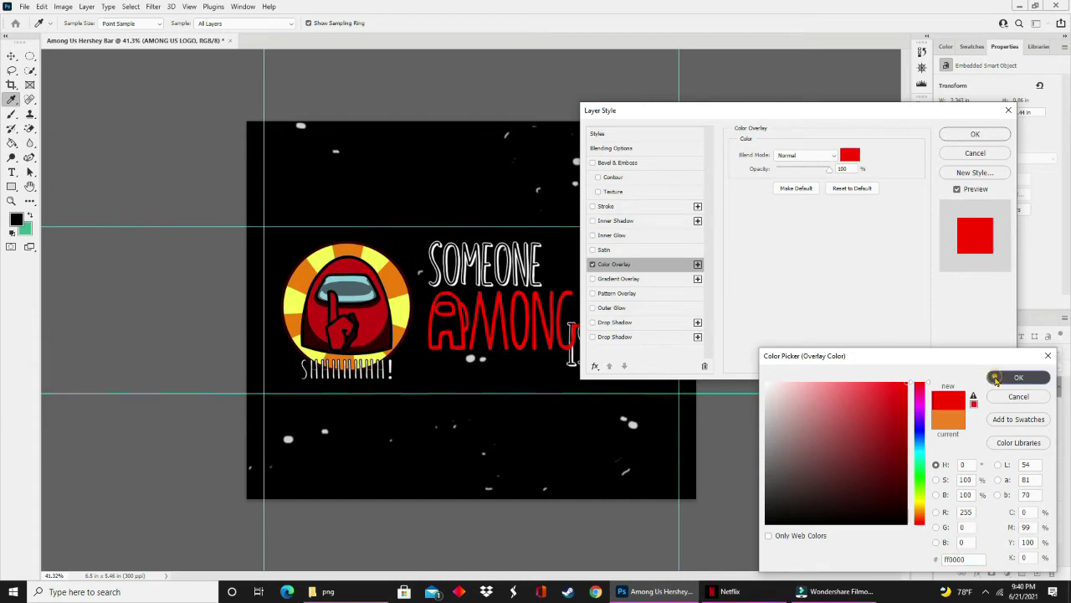
# - Enable the Stroke effect on the logo layer and set its color to black (000000)
pyautogui.click(634, 207)
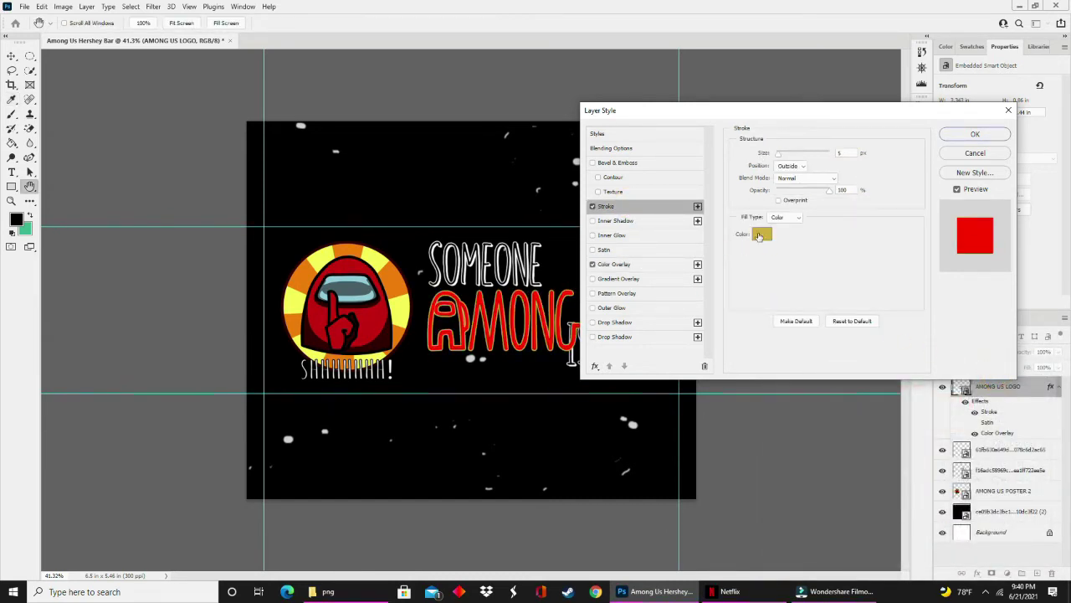
pyautogui.click(759, 236)
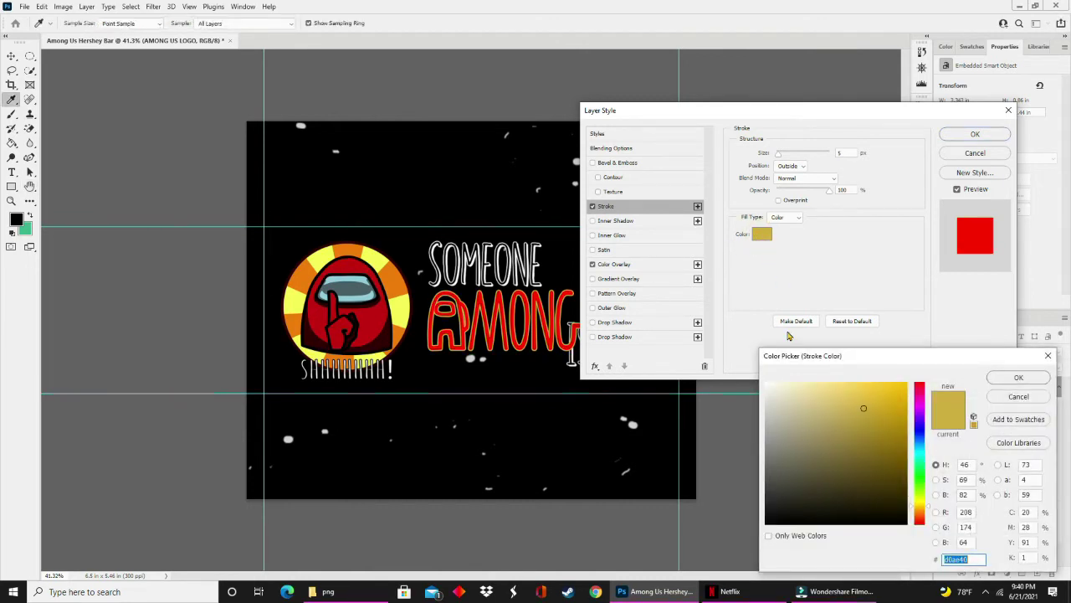
pyautogui.write('000000')
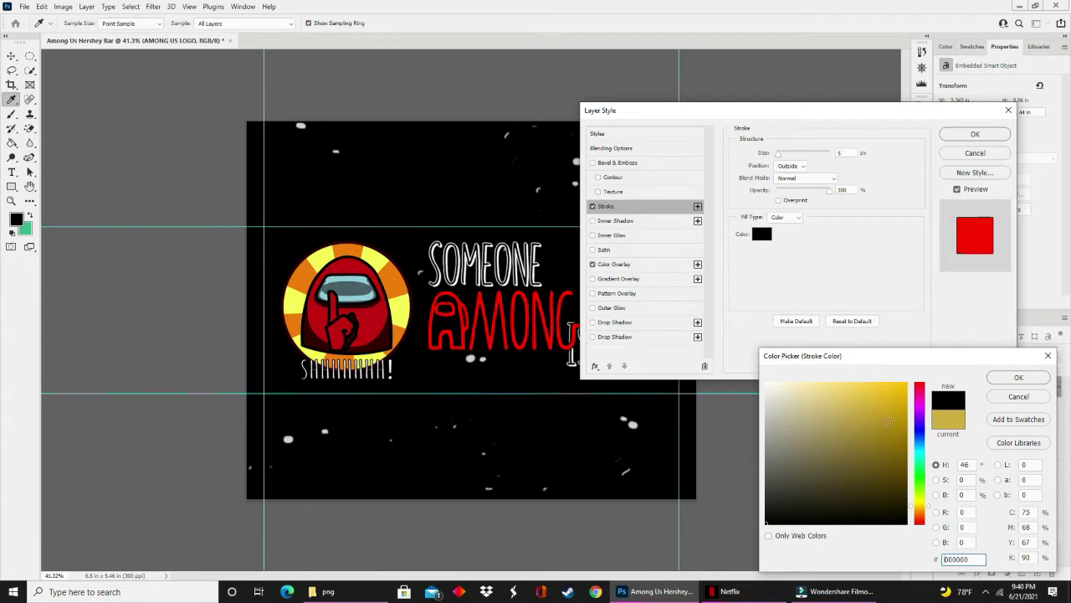
pyautogui.click(1014, 378)
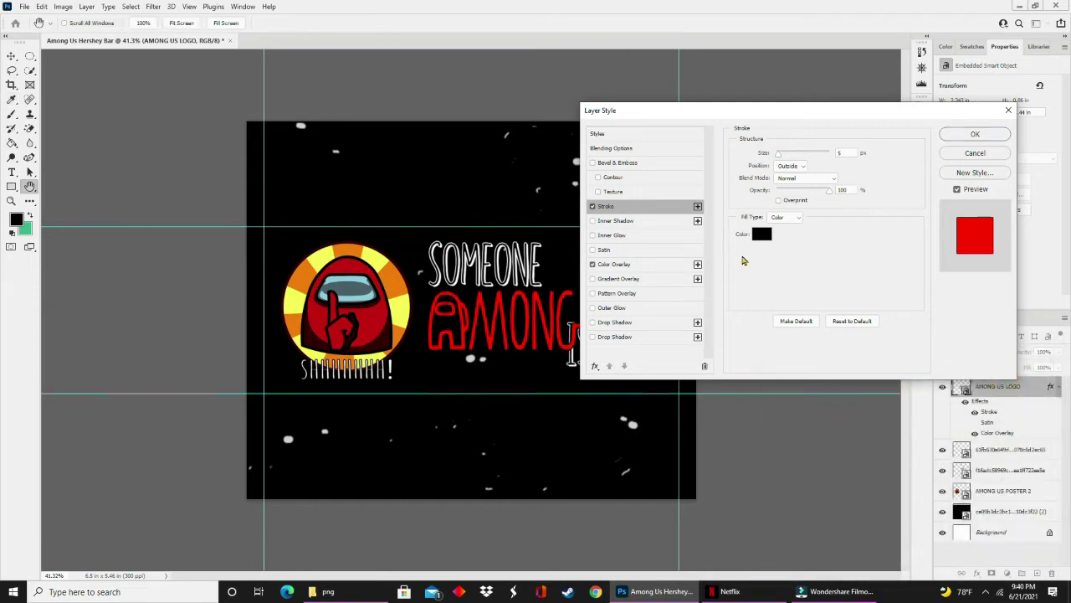
# - Add a second Stroke to the logo in yellow (f6f658) sampled from the crewmate badge, with a size of 16 px
pyautogui.click(698, 207)
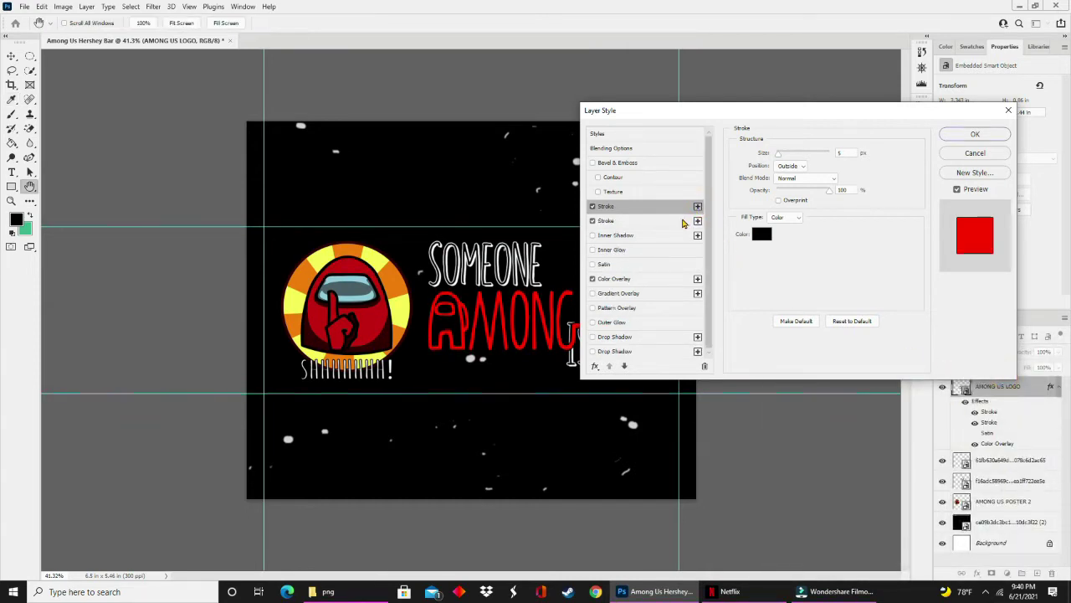
pyautogui.click(682, 221)
pyautogui.click(761, 234)
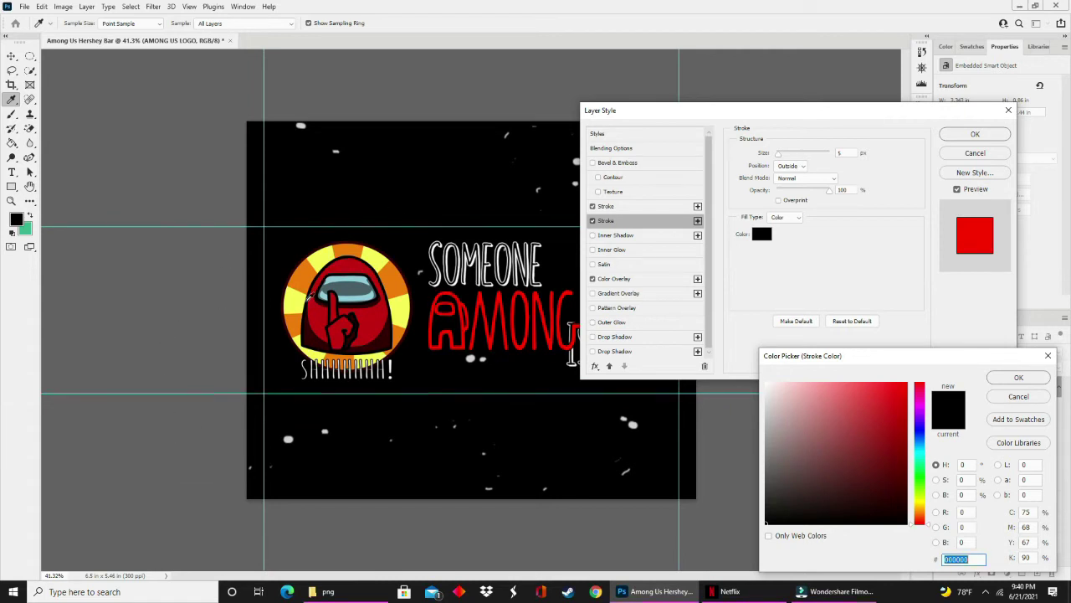
pyautogui.click(374, 254)
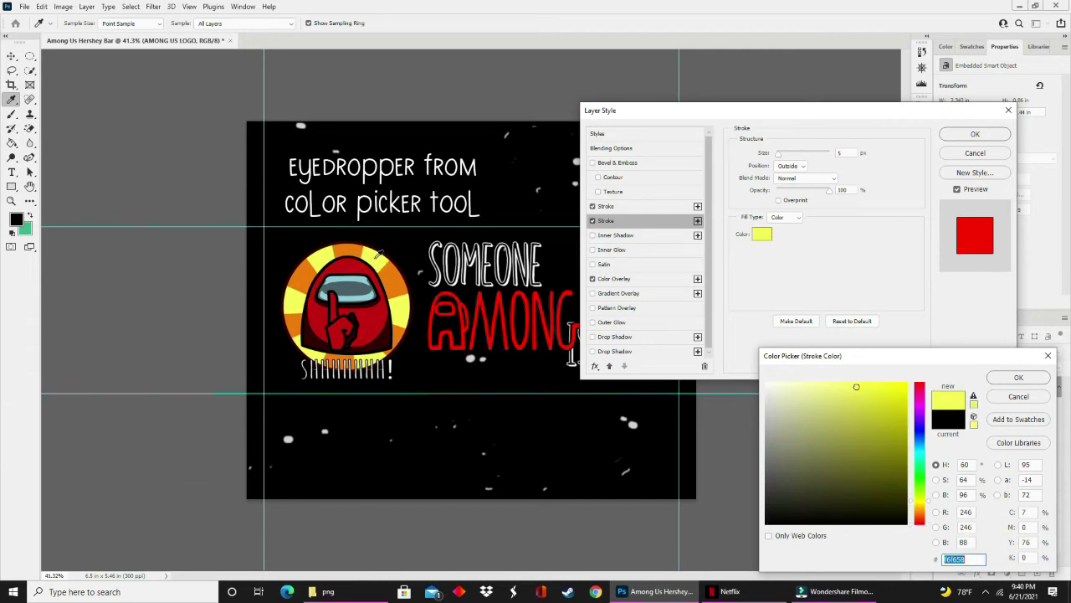
pyautogui.click(1014, 376)
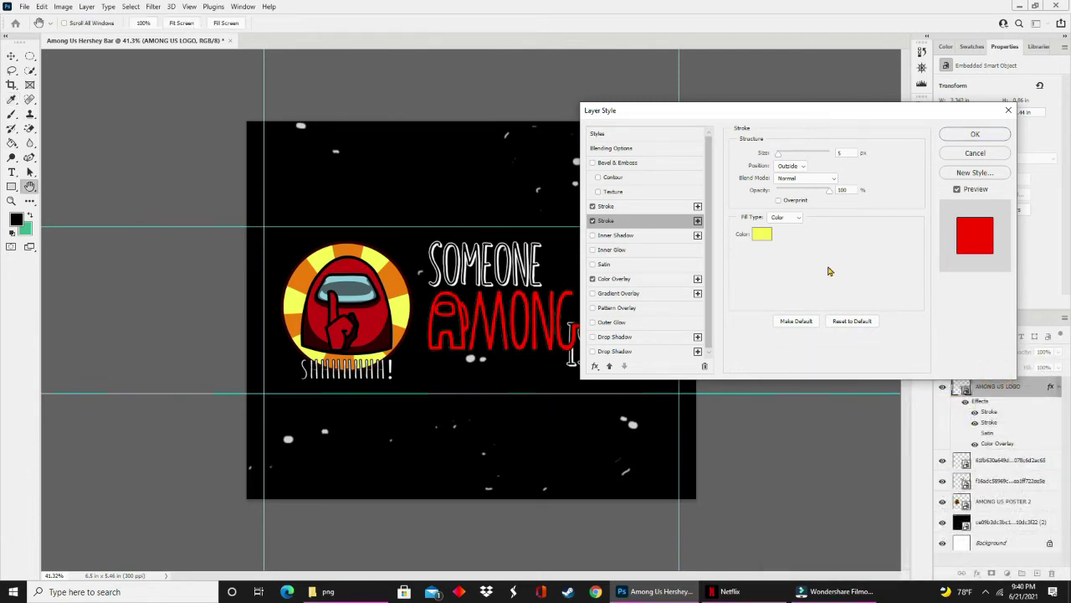
pyautogui.moveTo(778, 154); pyautogui.dragTo(784, 159)
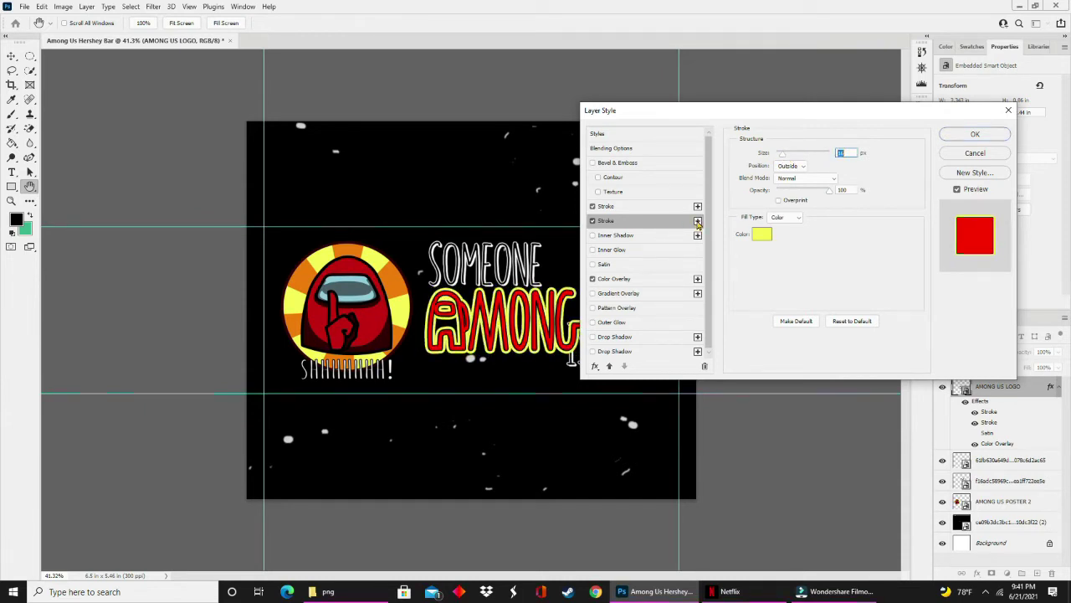
# - Add a third Stroke to the logo in orange (ef7d0e) sampled from the badge, with a size of 27 px
pyautogui.click(698, 220)
pyautogui.click(762, 234)
pyautogui.click(399, 275)
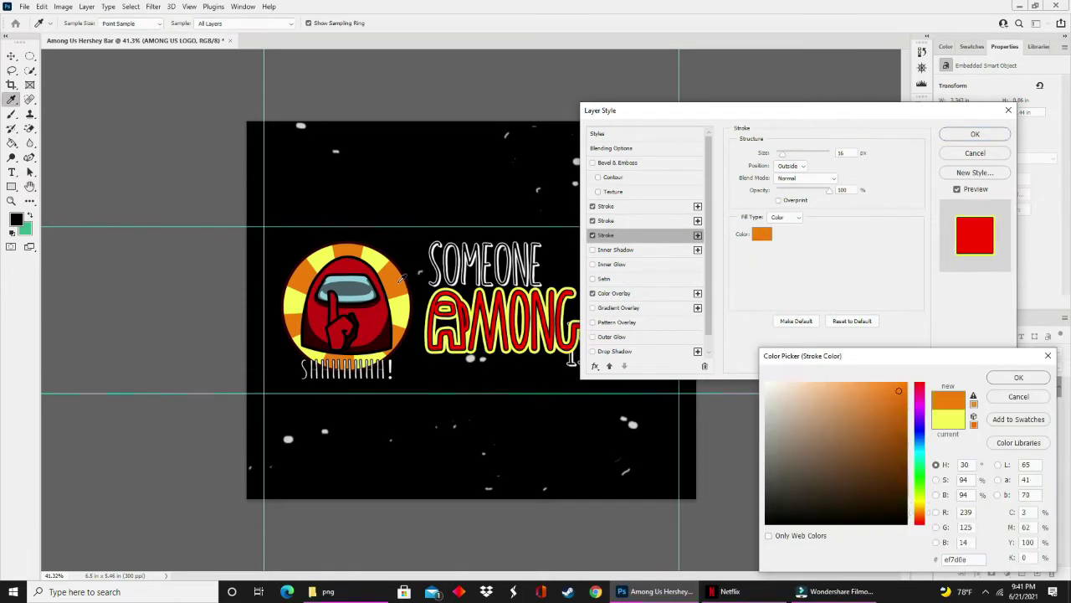
pyautogui.click(1008, 379)
pyautogui.moveTo(778, 158); pyautogui.dragTo(786, 157)
# - Set the logo's first black stroke to 10 px and the second yellow stroke to 27 px
pyautogui.click(657, 205)
pyautogui.click(649, 235)
pyautogui.click(678, 221)
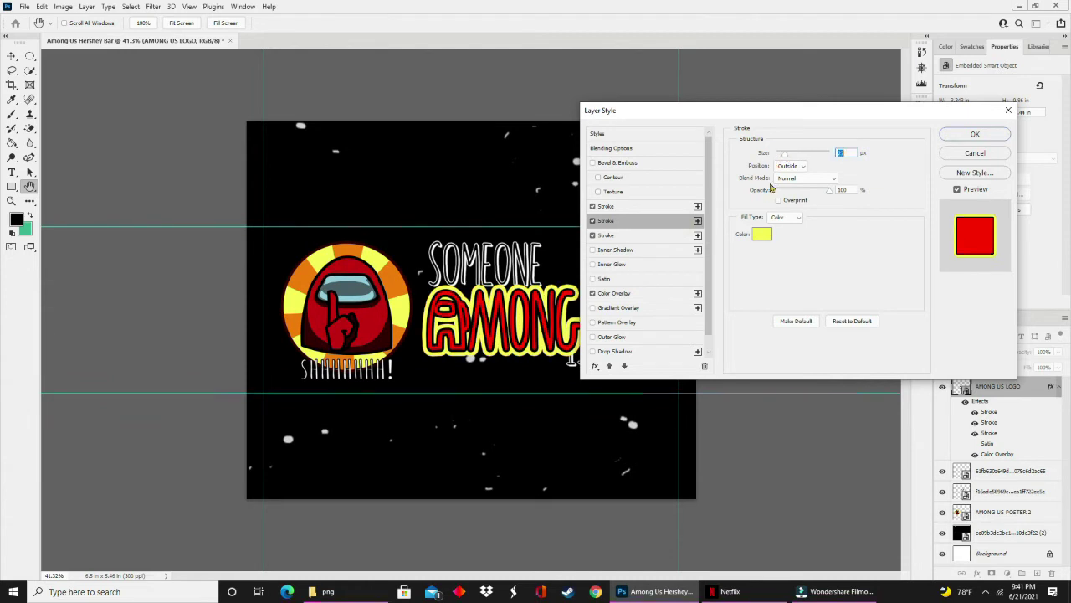
pyautogui.click(674, 236)
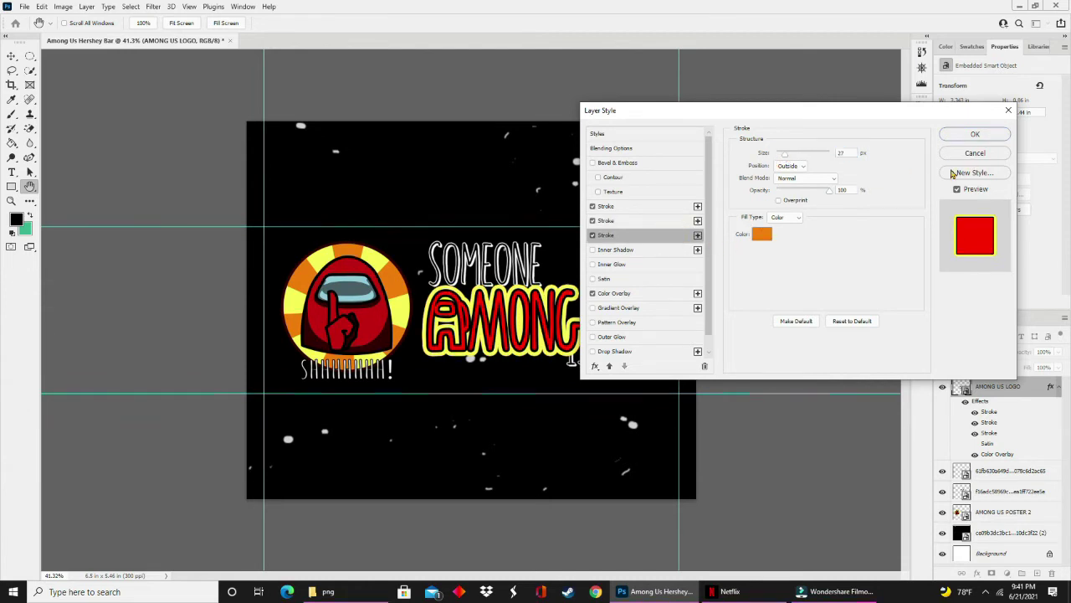
# - Turn off the orange and yellow strokes on the logo
pyautogui.click(593, 235)
pyautogui.click(601, 221)
pyautogui.click(593, 221)
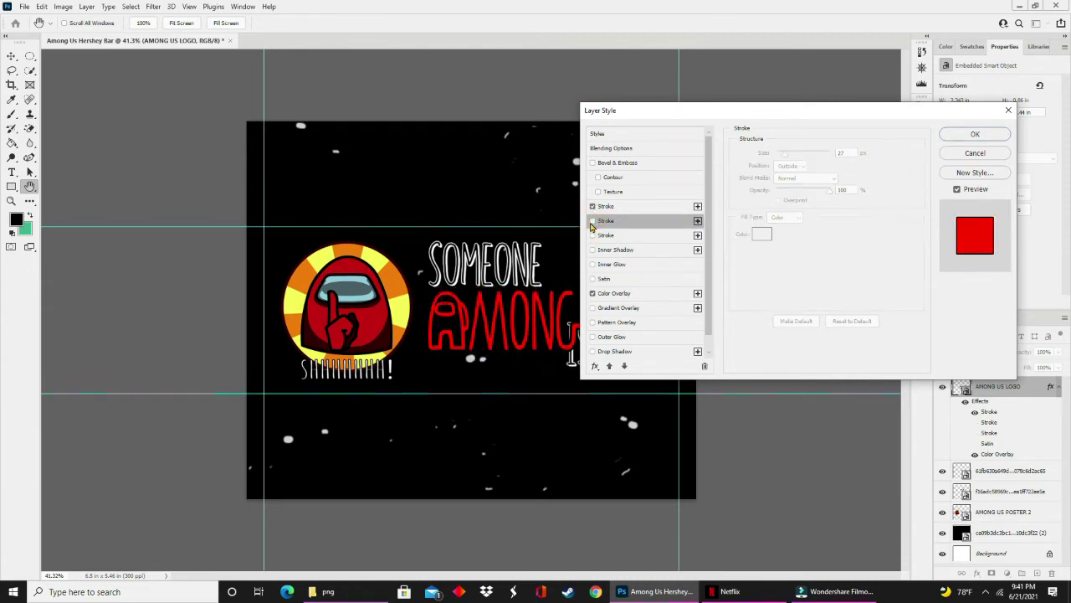
# - Set the logo's remaining stroke to red (ff0000) with a size of 3 px and apply the layer style
pyautogui.click(593, 206)
pyautogui.click(620, 211)
pyautogui.click(763, 234)
pyautogui.moveTo(871, 415)
pyautogui.mouseDown()
pyautogui.moveTo(905, 368)
pyautogui.moveTo(925, 390)
pyautogui.moveTo(914, 390)
pyautogui.moveTo(920, 371)
pyautogui.mouseUp()
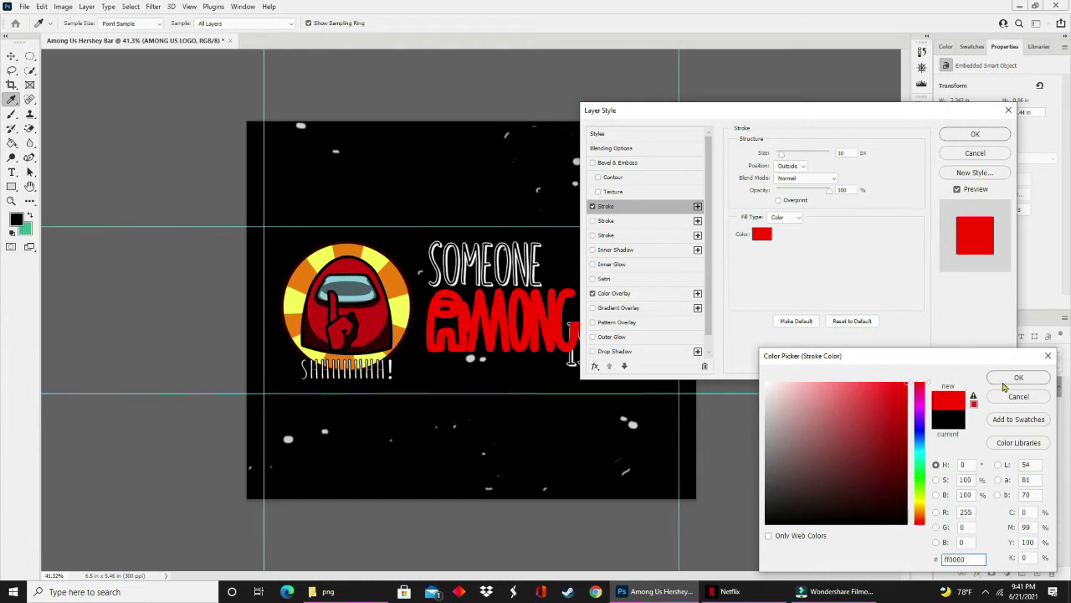
pyautogui.click(1018, 377)
pyautogui.moveTo(781, 154); pyautogui.dragTo(777, 159)
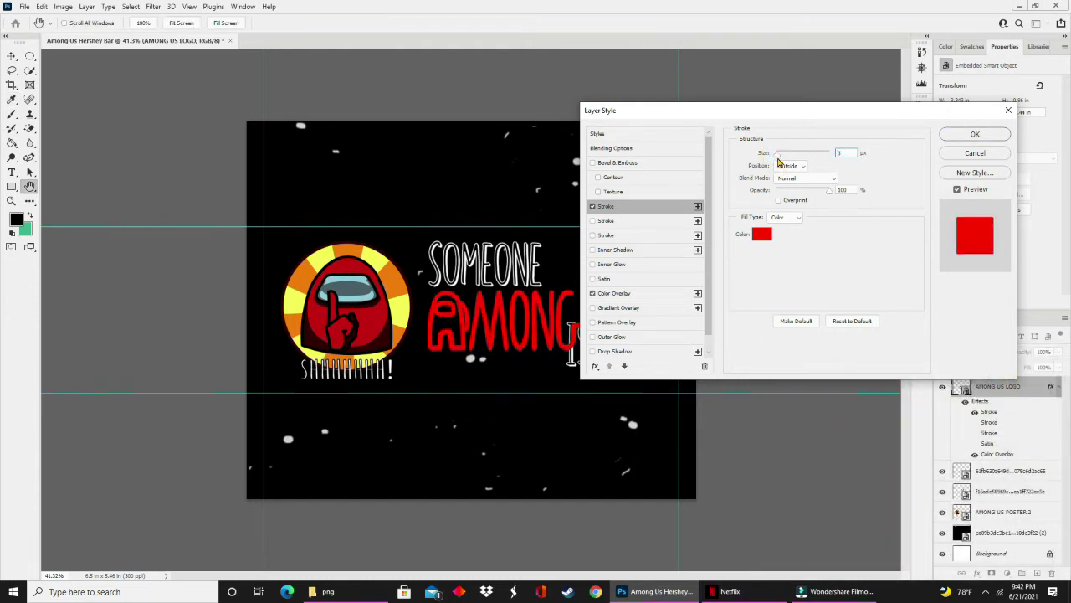
pyautogui.click(975, 134)
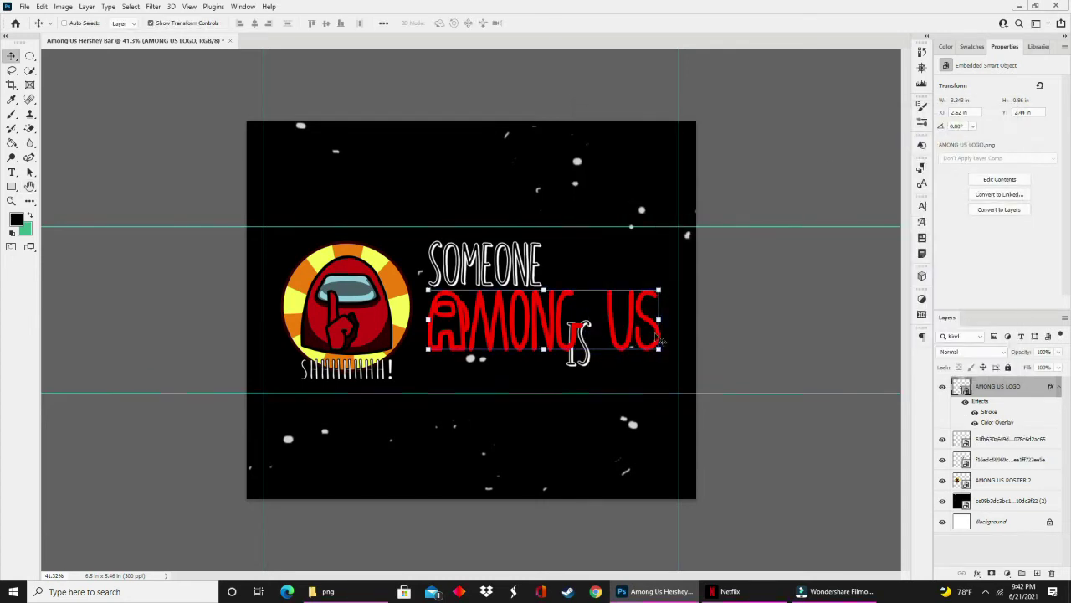
# - Scale the AMONG US logo down to about 16.64% and shift it below the right end of SOMEONE
pyautogui.hotkey('ctrl', 't')
pyautogui.moveTo(649, 342); pyautogui.dragTo(613, 322)
pyautogui.moveTo(501, 318); pyautogui.dragTo(547, 310)
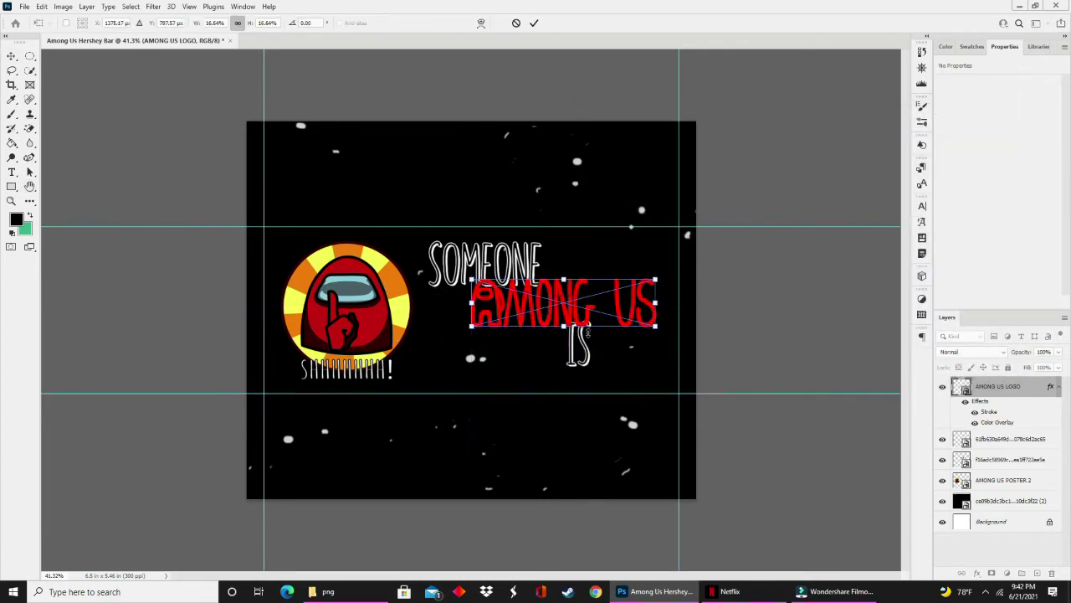
# - Rotate the SOMEONE lettering to about -16.33° and place it between the crewmate badge and the start of AMONG US
pyautogui.click(969, 463)
pyautogui.moveTo(515, 254); pyautogui.dragTo(526, 228)
pyautogui.press('Return')
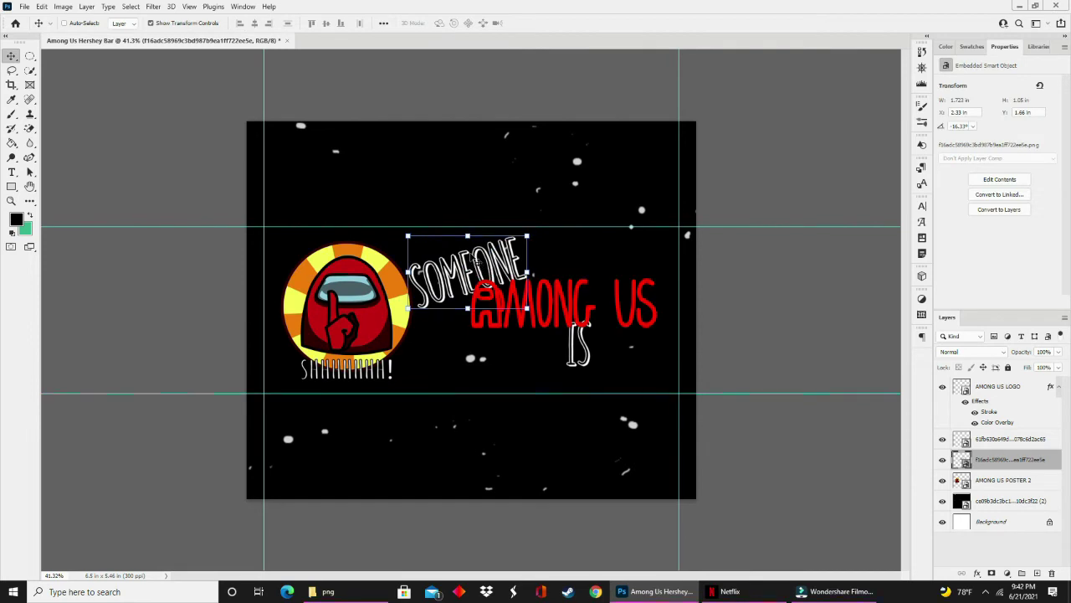
pyautogui.moveTo(477, 274); pyautogui.dragTo(475, 268)
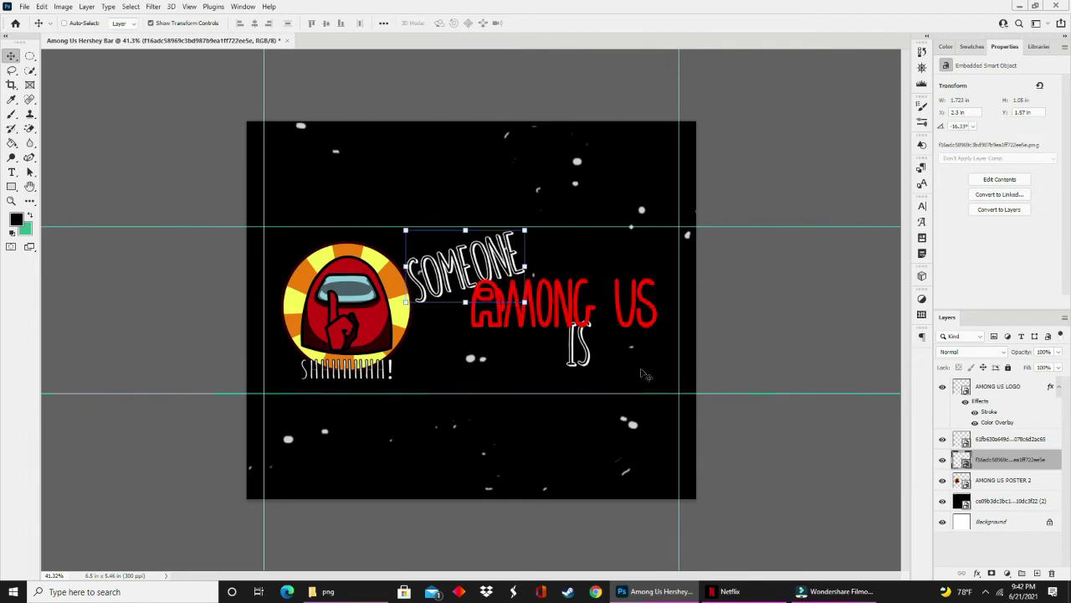
# - Lower the AMONG US logo slightly at about 16.40% scale and move the IS lettering directly beneath it
pyautogui.click(1011, 411)
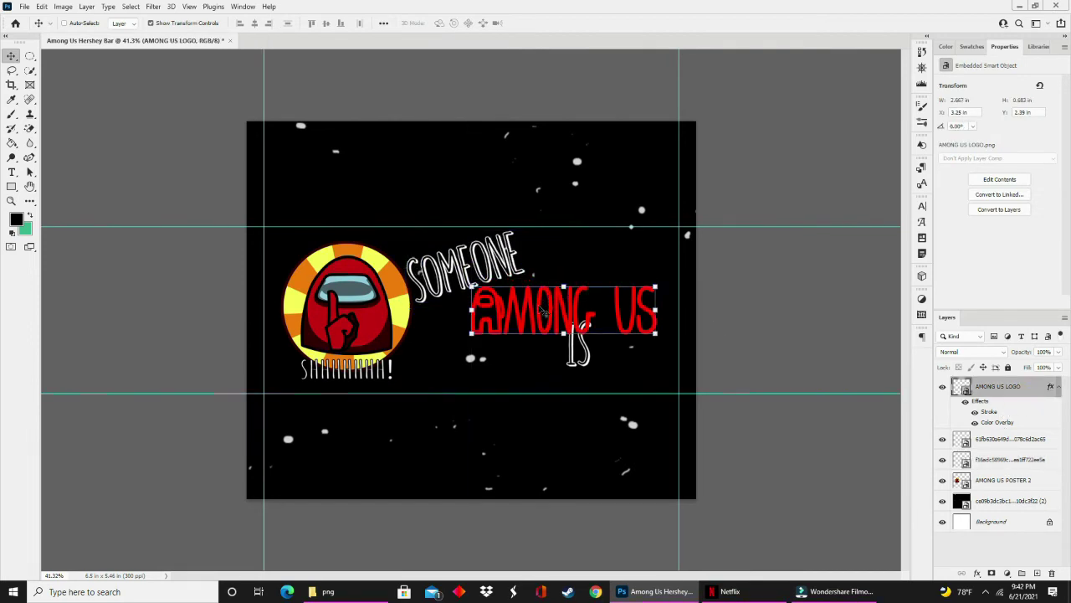
pyautogui.moveTo(657, 334); pyautogui.dragTo(653, 333)
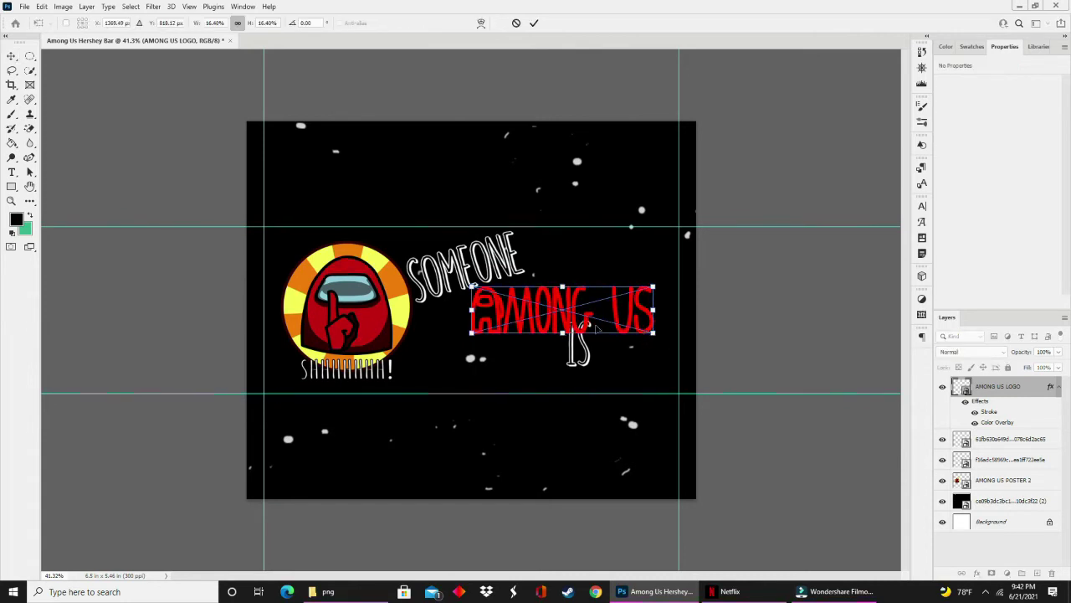
pyautogui.click(1008, 440)
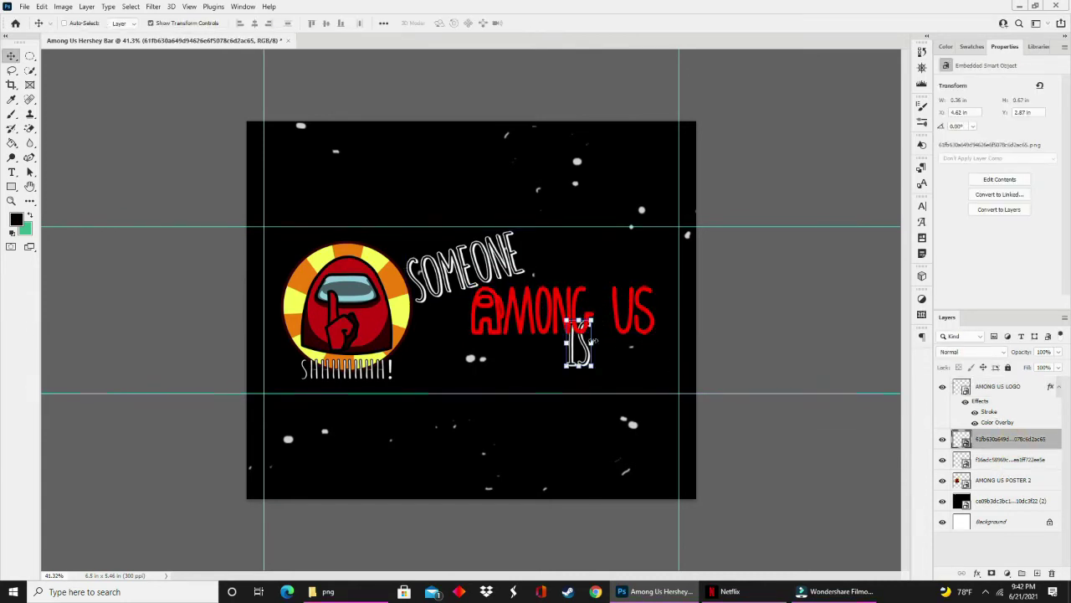
pyautogui.moveTo(583, 351); pyautogui.dragTo(579, 372)
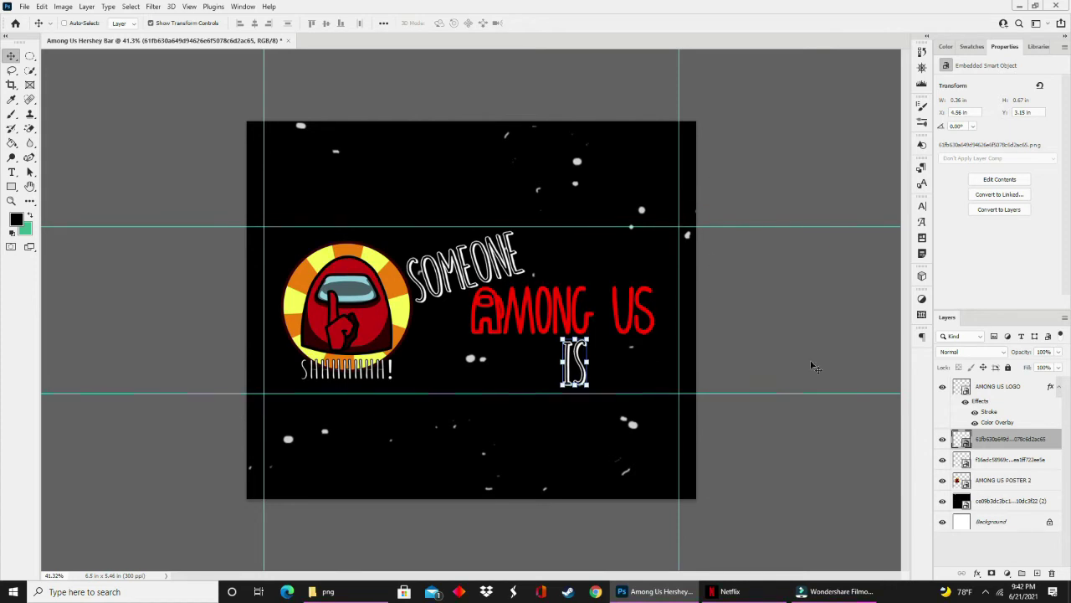
# - Rename the IS lettering layer as is and the SOMEONE lettering layer as someone
pyautogui.doubleClick(1001, 439)
pyautogui.write('is')
pyautogui.doubleClick(1007, 459)
pyautogui.press('BackSpace')
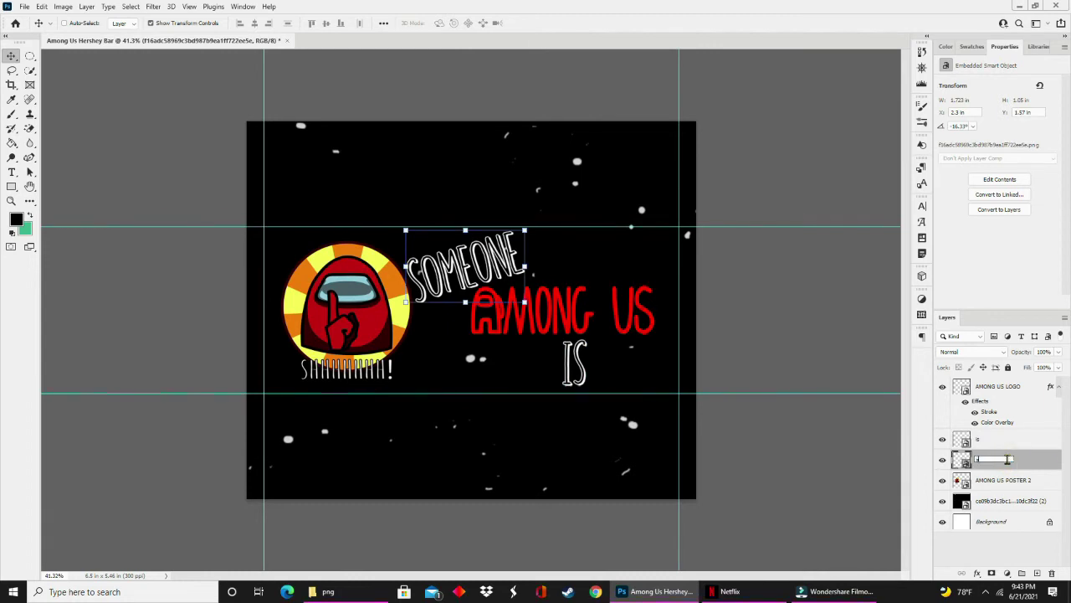
# - Place 1.png from the FONTS ARM folder on a layer above AMONG US LOGO
pyautogui.click(1009, 387)
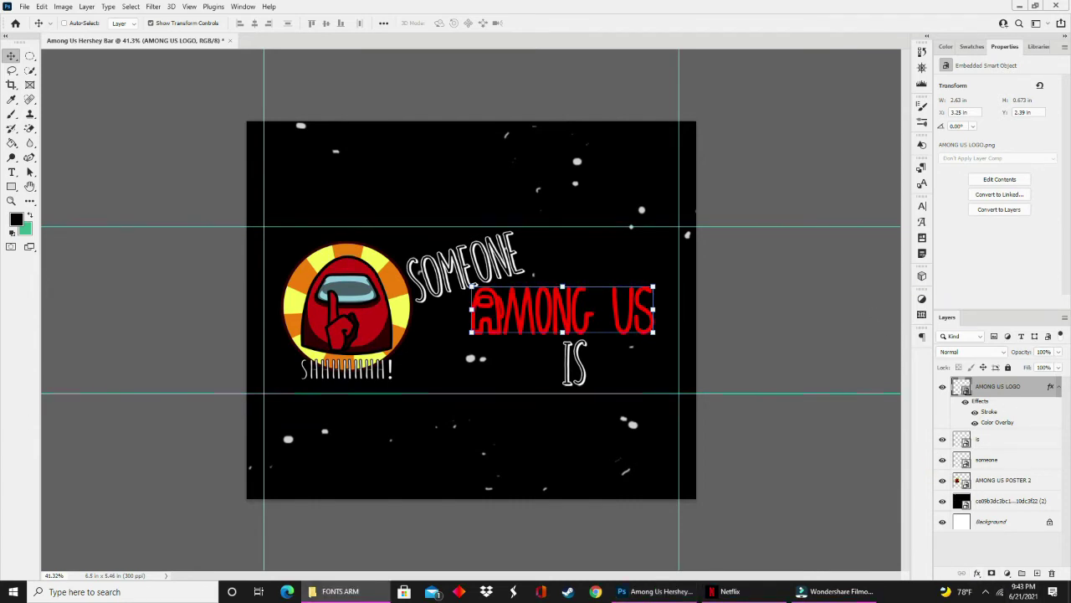
pyautogui.moveTo(792, 393); pyautogui.dragTo(551, 368)
pyautogui.doubleClick(475, 356)
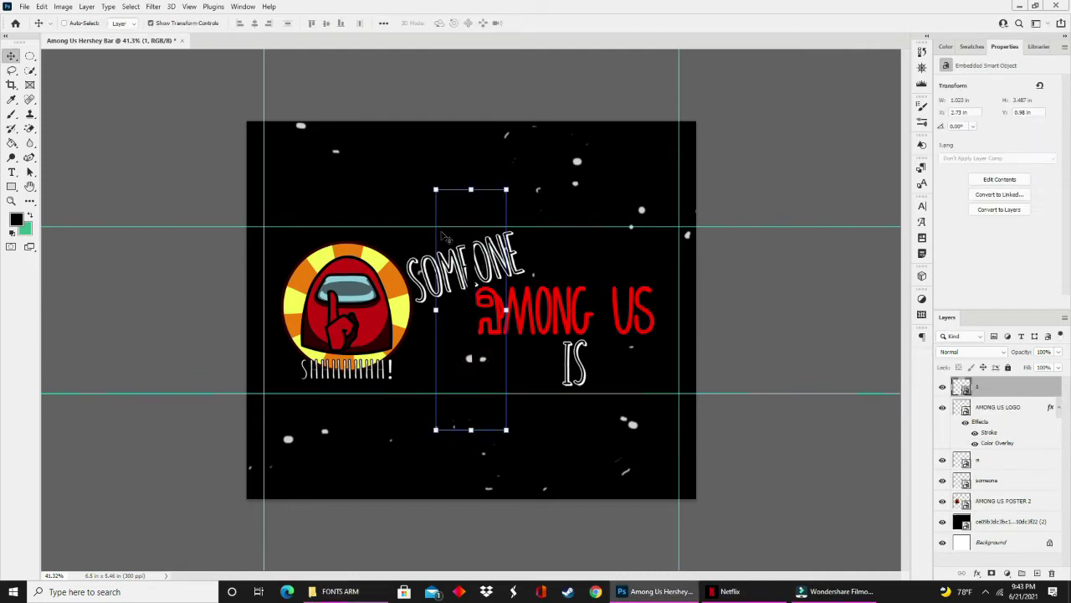
# - Add a white (ffffff) 3 px outside stroke to the numeral 1 and shrink it to about 0.21 × 0.73 in beside the IS lettering
pyautogui.click(977, 574)
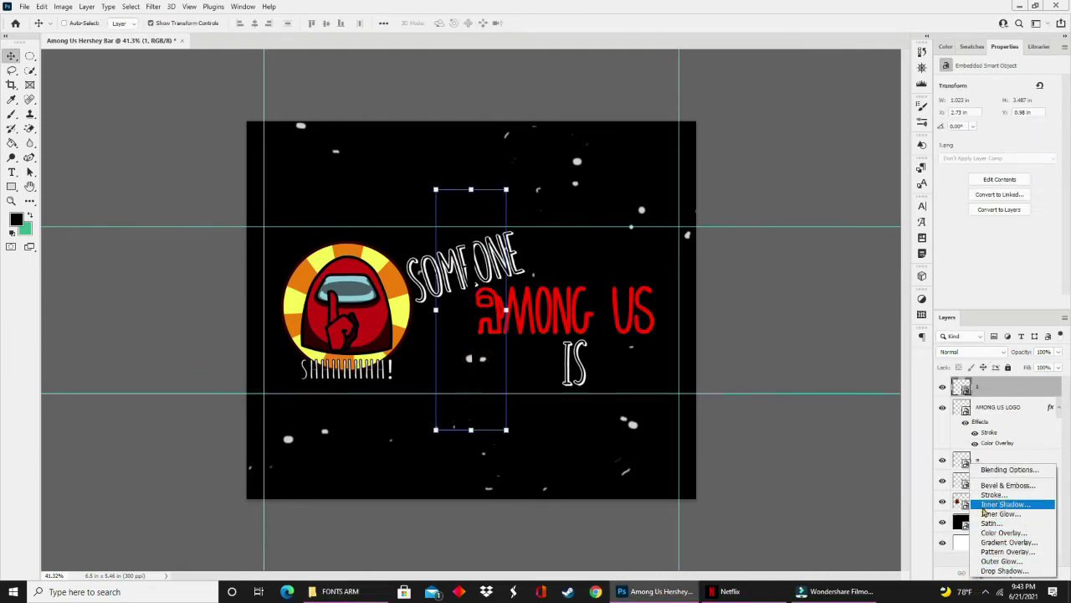
pyautogui.click(989, 494)
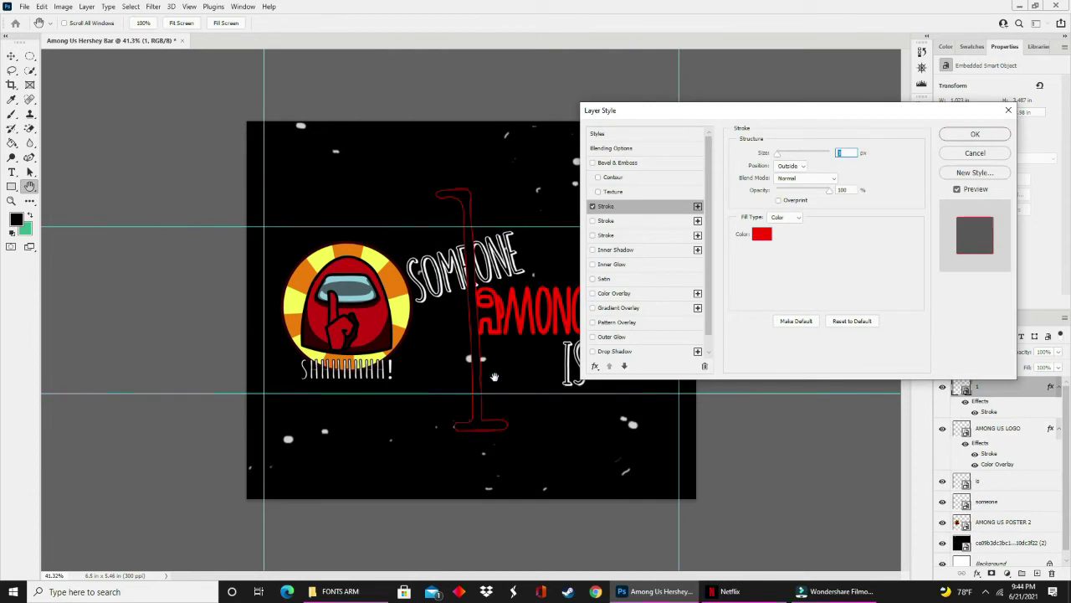
pyautogui.click(753, 238)
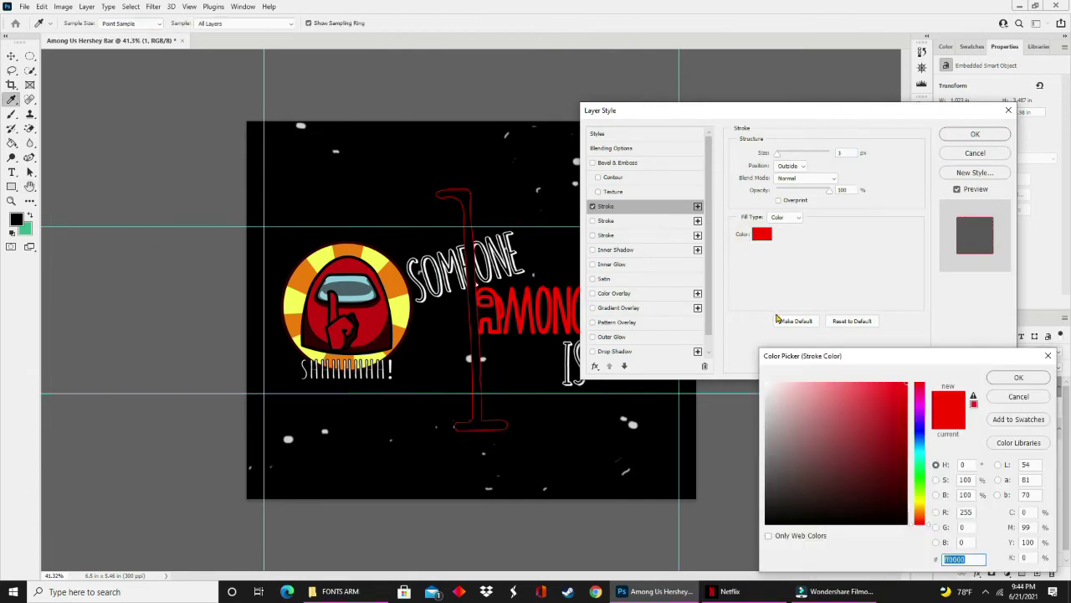
pyautogui.write('ffffff')
pyautogui.click(1019, 377)
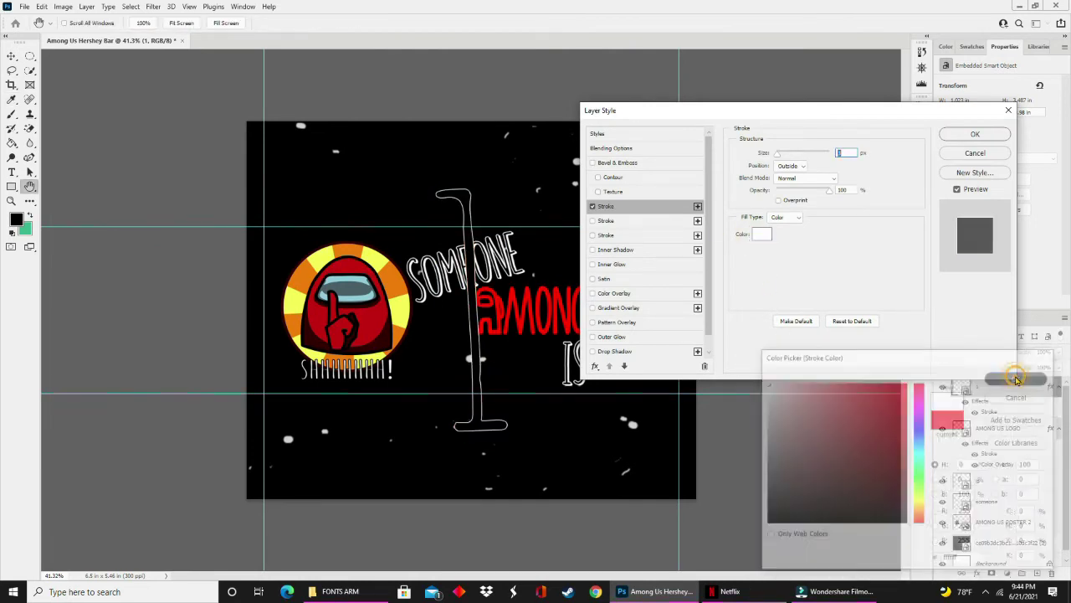
pyautogui.click(959, 137)
pyautogui.moveTo(505, 429); pyautogui.dragTo(613, 369)
pyautogui.press('Return')
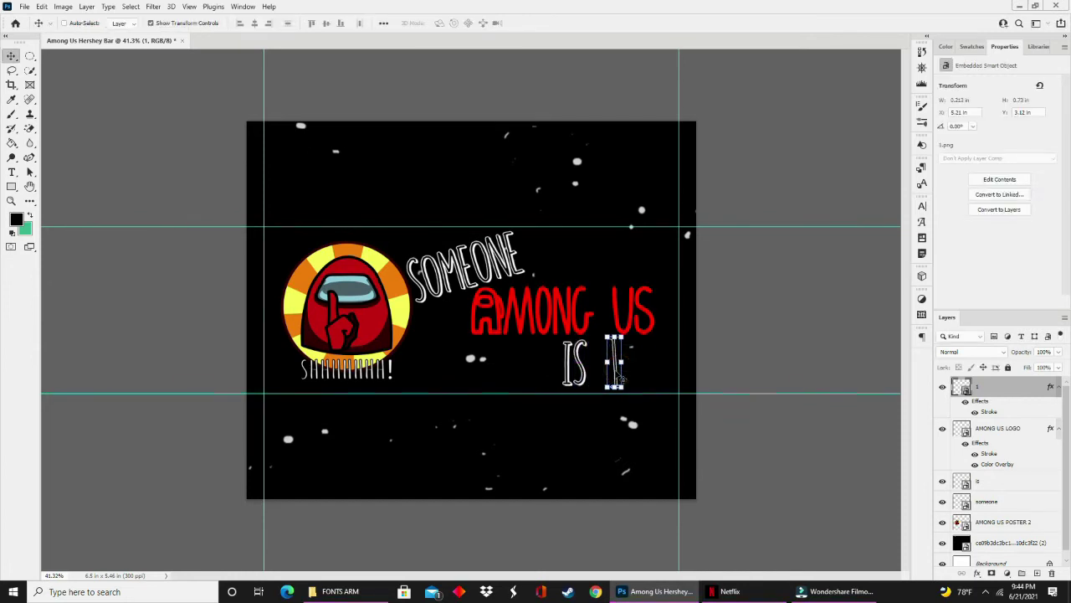
# - Set the numeral 1's stroke size to 5 px and duplicate the layer, placing the copy beside it to form 11
pyautogui.doubleClick(988, 412)
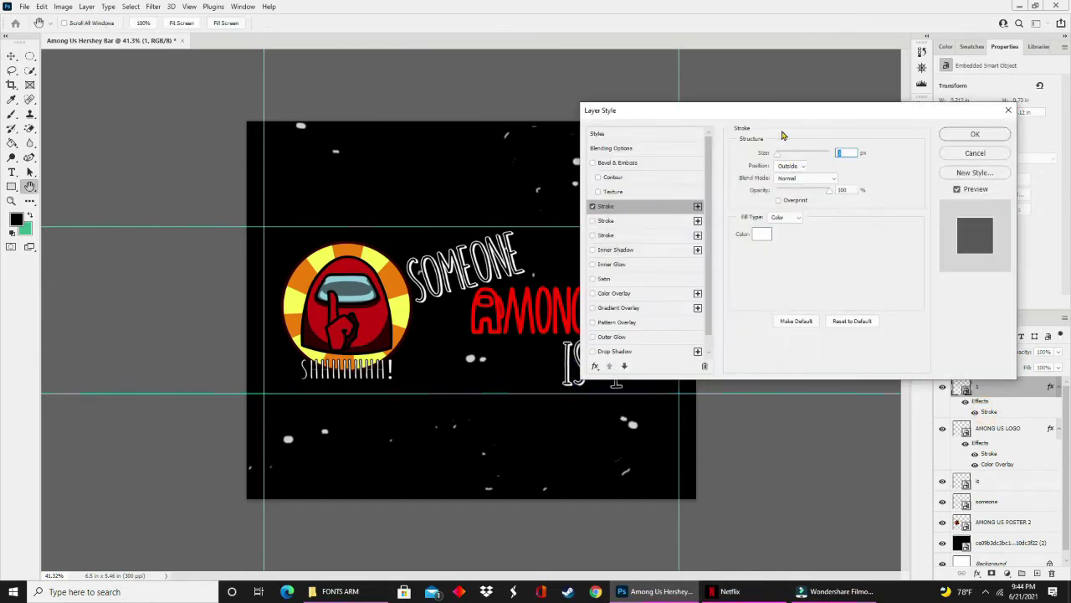
pyautogui.moveTo(783, 112); pyautogui.dragTo(842, 122)
pyautogui.moveTo(836, 166); pyautogui.dragTo(839, 168)
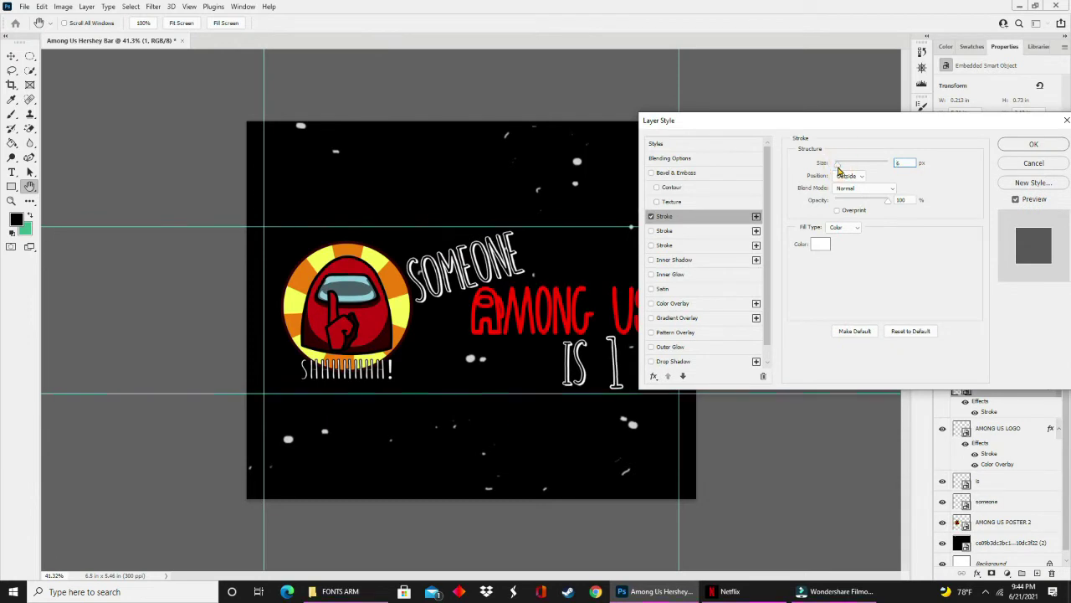
pyautogui.write('5')
pyautogui.press('Return')
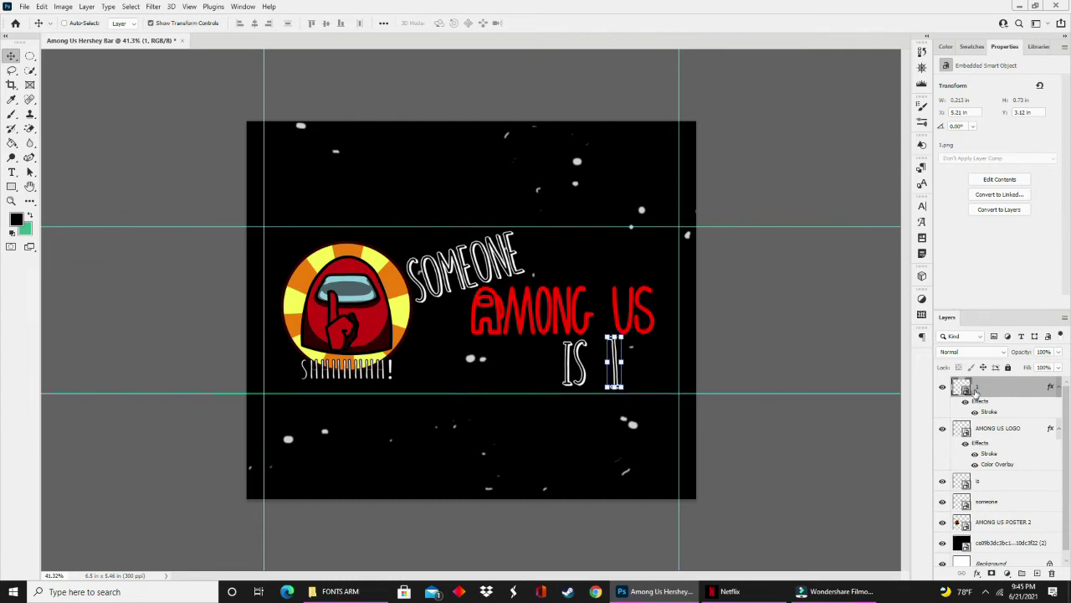
pyautogui.moveTo(975, 391); pyautogui.dragTo(1040, 573)
pyautogui.moveTo(614, 370); pyautogui.dragTo(633, 370)
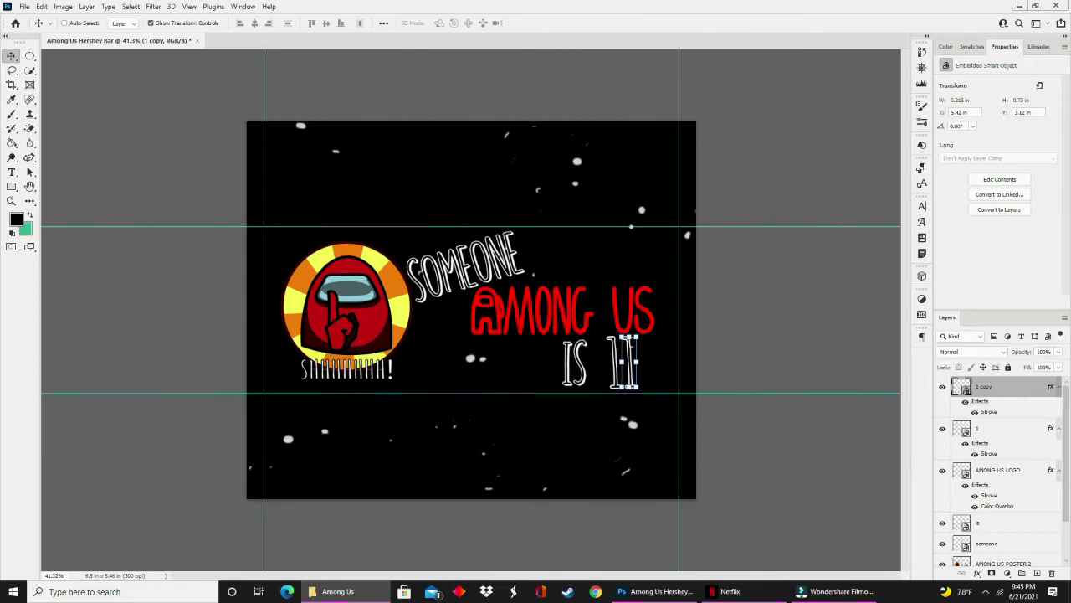
# - Place Among Us Facts.jpg in the wrapper, then rasterize it and erase the white around the label with the Magic Eraser
pyautogui.moveTo(1000, 266); pyautogui.dragTo(507, 310)
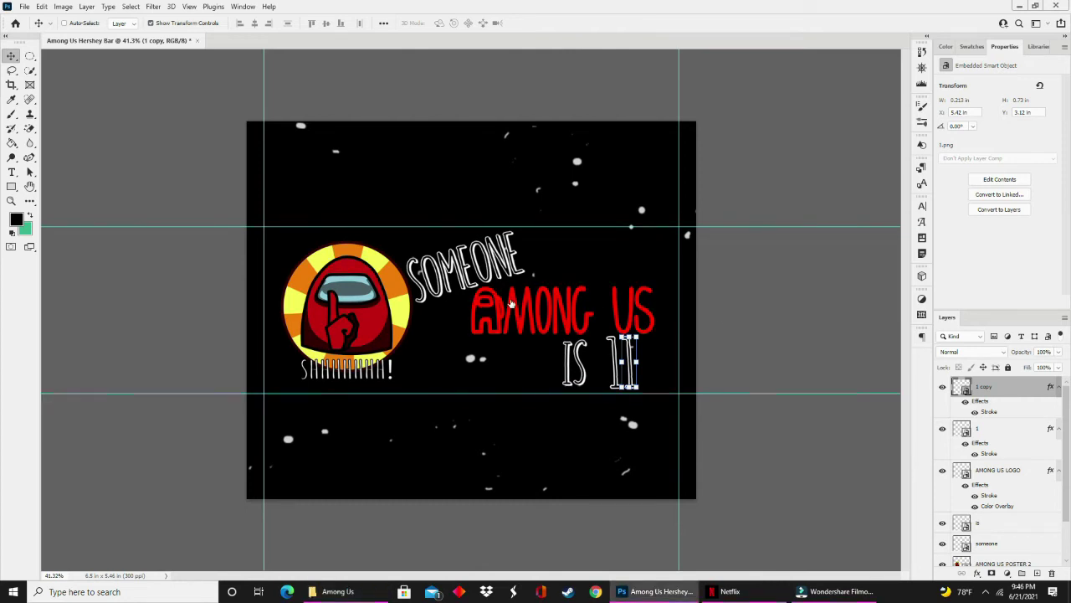
pyautogui.press('Return')
pyautogui.click(29, 129)
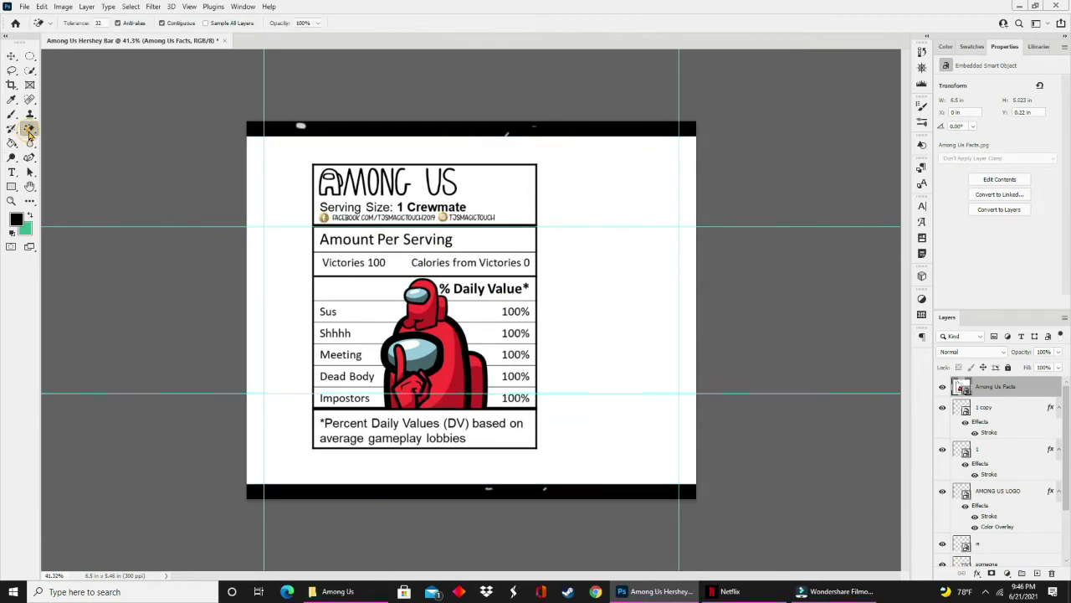
pyautogui.click(275, 175)
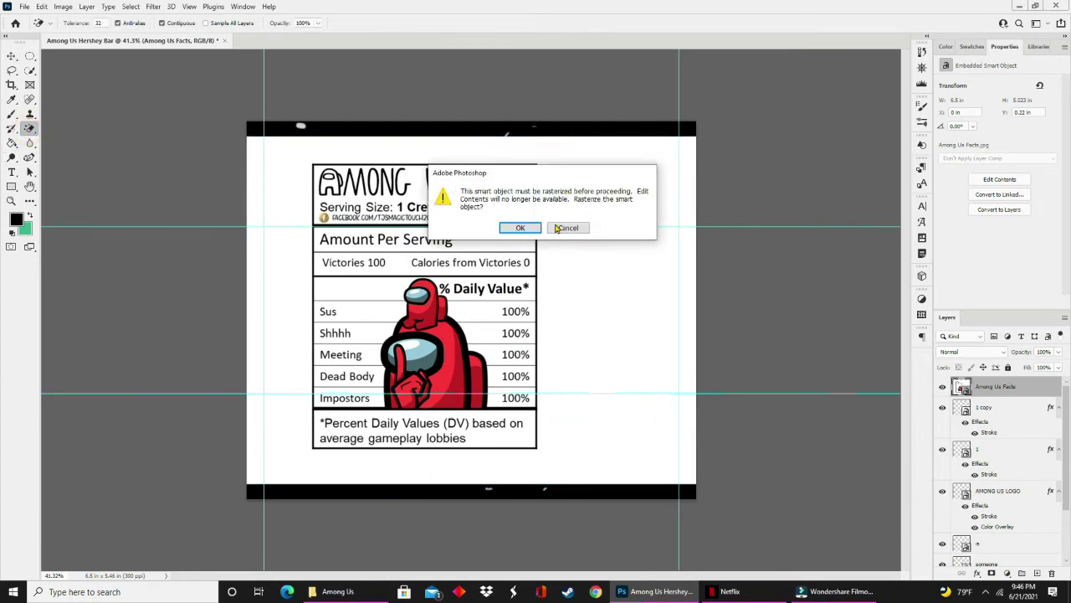
pyautogui.click(502, 227)
pyautogui.click(577, 201)
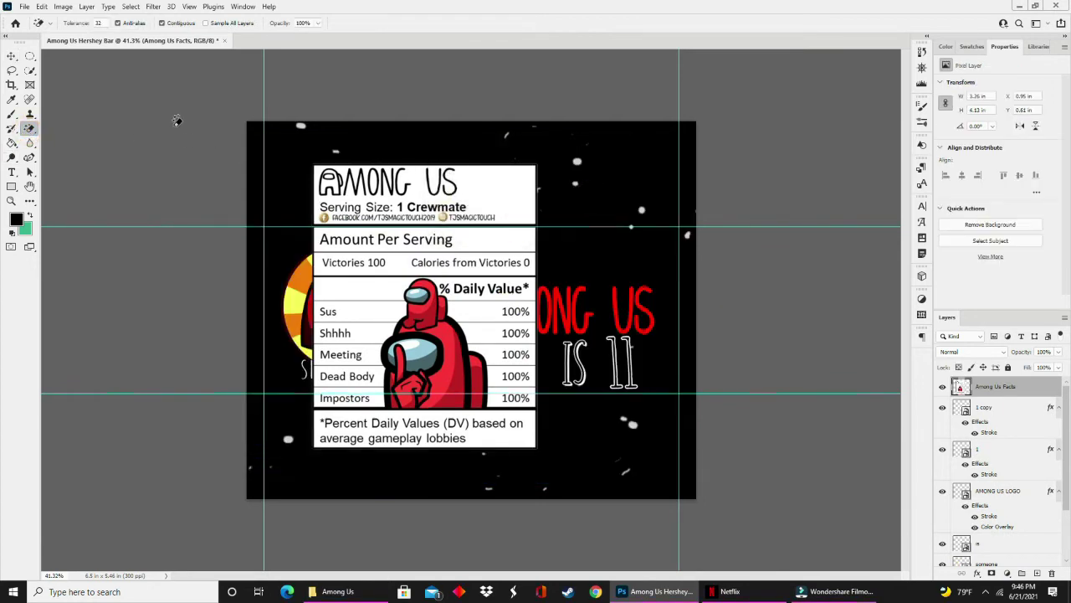
# - Scale the Among Us Facts label to about 43.46% above the AMONG US logo and rotate it to 90°
pyautogui.click(11, 56)
pyautogui.hotkey('ctrl', 't')
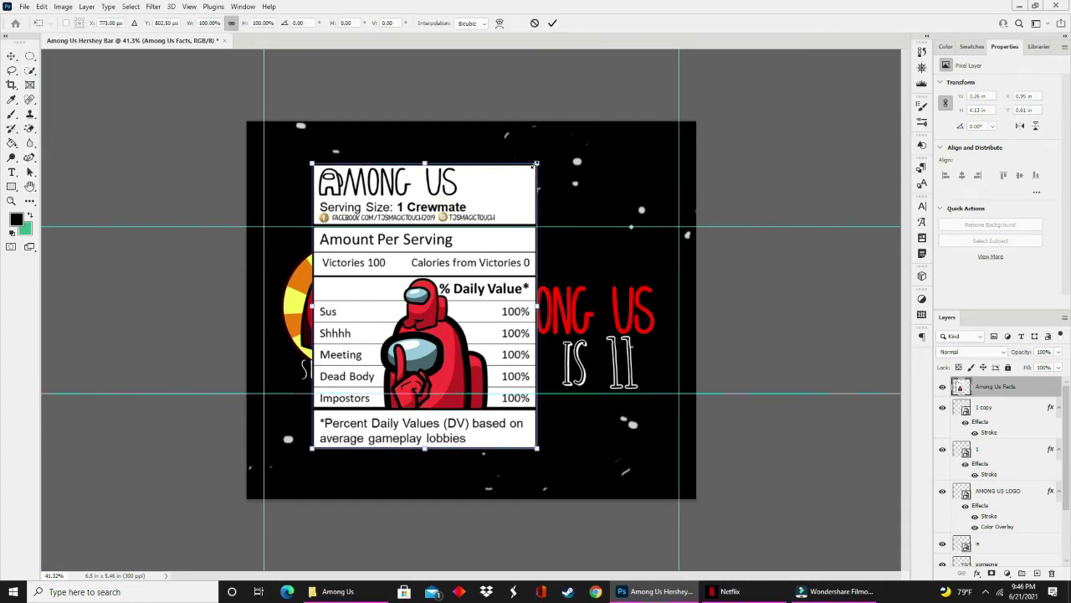
pyautogui.moveTo(535, 166); pyautogui.dragTo(571, 166)
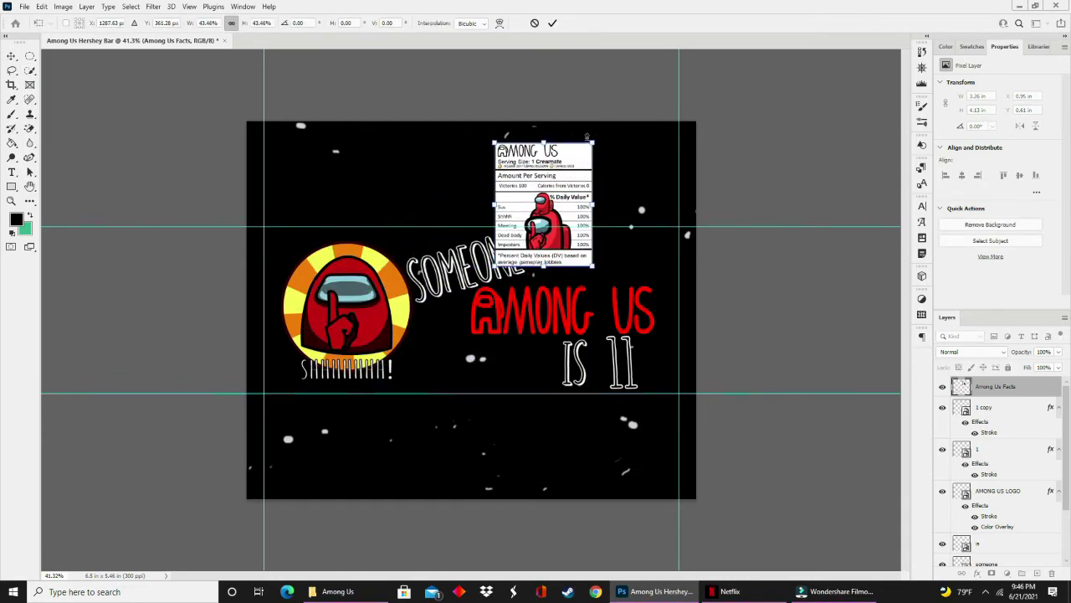
pyautogui.moveTo(609, 131); pyautogui.dragTo(647, 289)
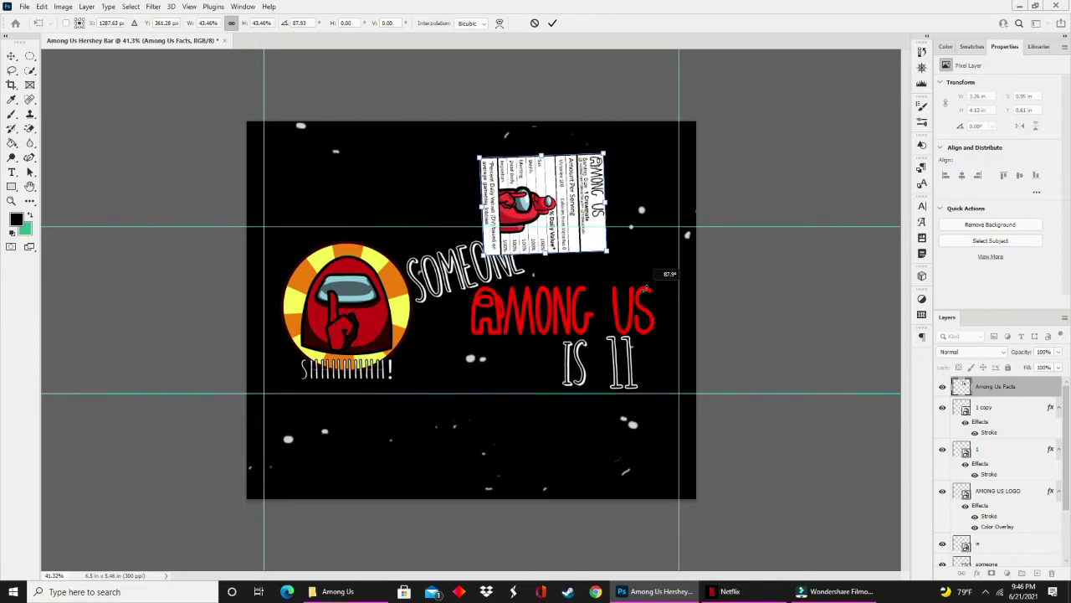
pyautogui.click(310, 22)
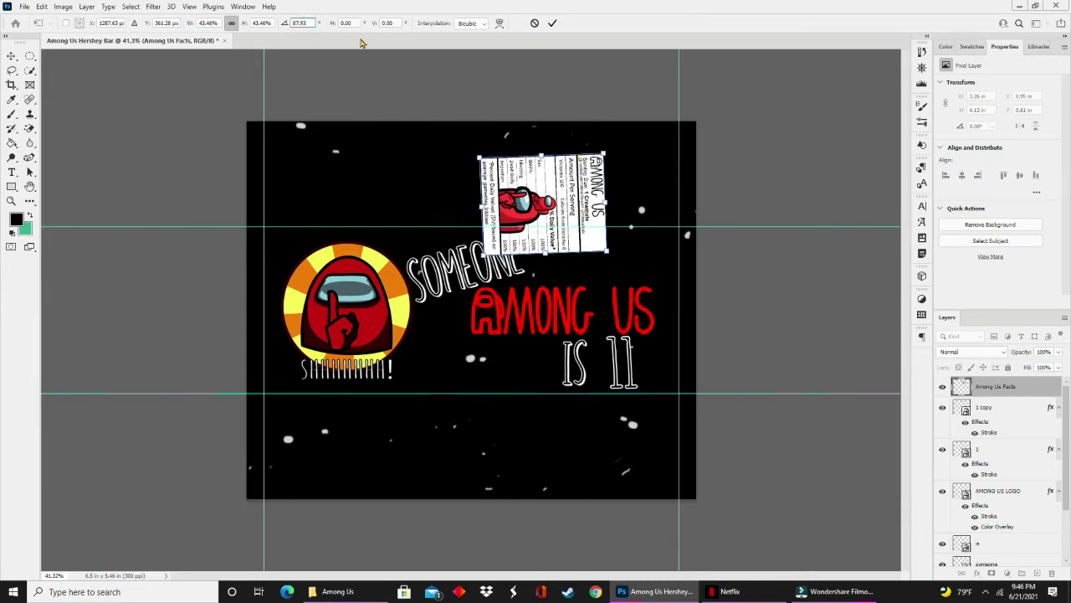
pyautogui.press('BackSpace')
pyautogui.press('BackSpace')
pyautogui.press('BackSpace')
pyautogui.press('BackSpace')
pyautogui.press('BackSpace')
pyautogui.write('90')
pyautogui.press('Return')
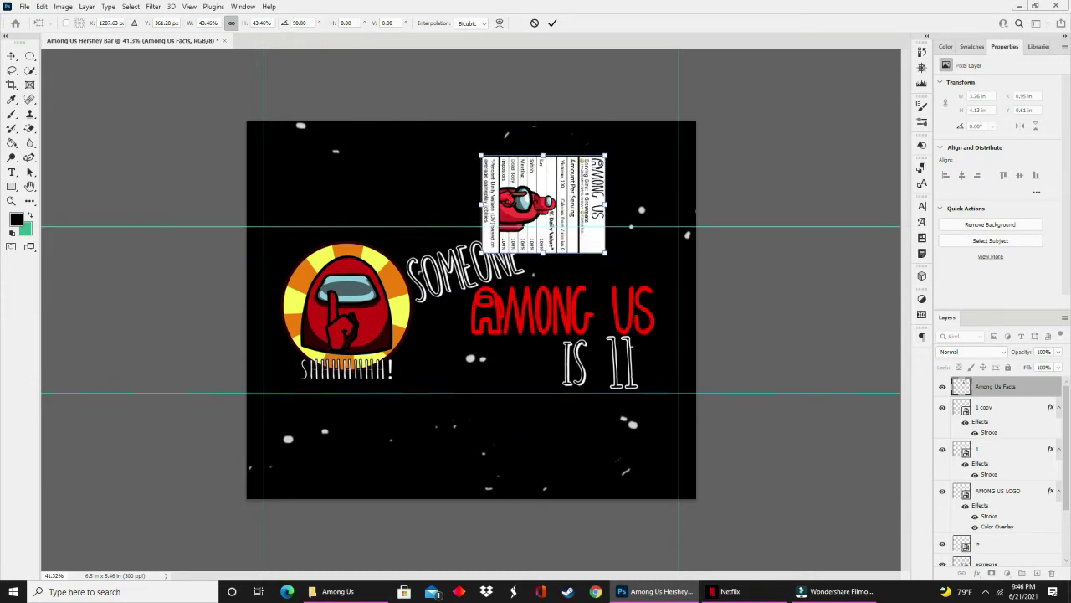
pyautogui.click(550, 23)
# - Shrink the rotated facts label to about 1.48 × 1.17 in and move it into the wrapper's upper-right area above the horizontal guide
pyautogui.moveTo(599, 162); pyautogui.dragTo(622, 143)
pyautogui.moveTo(594, 192); pyautogui.dragTo(627, 189)
pyautogui.press('Return')
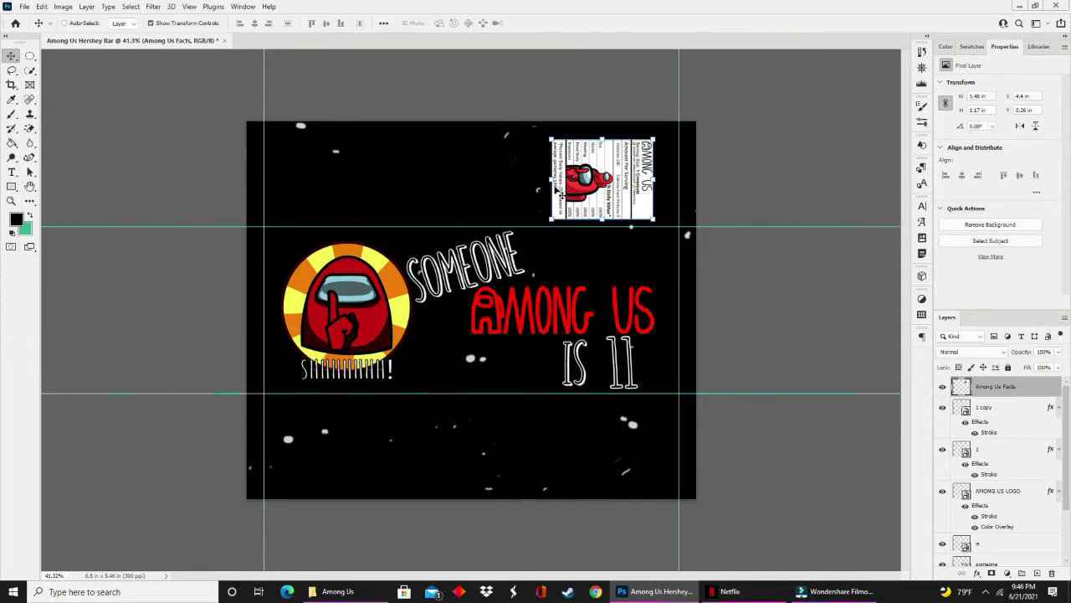
# - Stretch the facts label to about 2.23 in wide, keeping its height, and center it between the wrapper's top edge and the upper guide
pyautogui.press('ctrl')
pyautogui.hotkey('ctrl', 't')
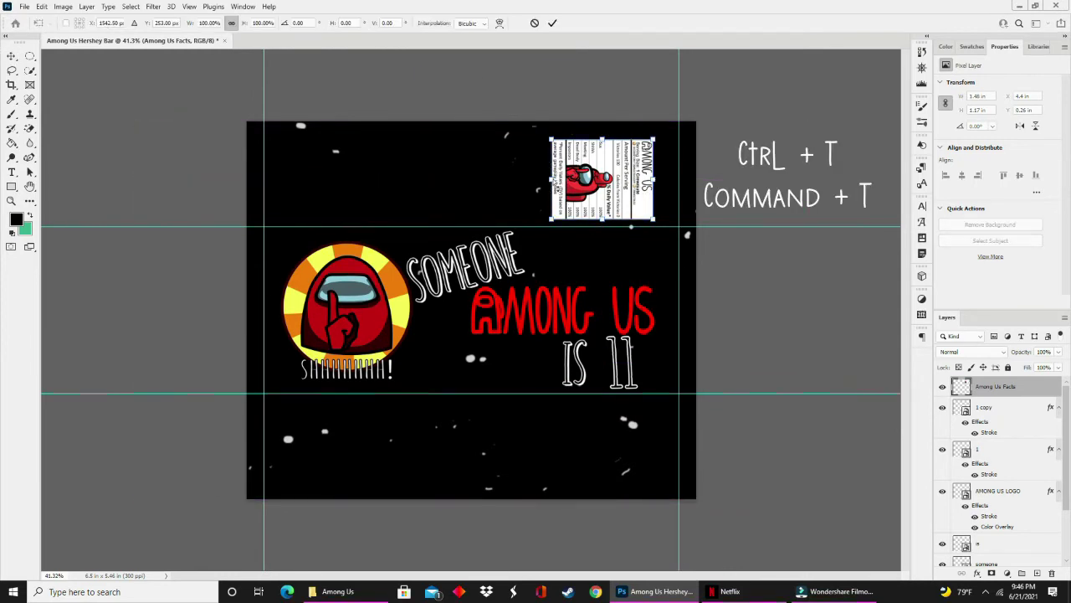
pyautogui.moveTo(551, 179); pyautogui.dragTo(500, 179)
pyautogui.press('Return')
pyautogui.moveTo(589, 154); pyautogui.dragTo(601, 164)
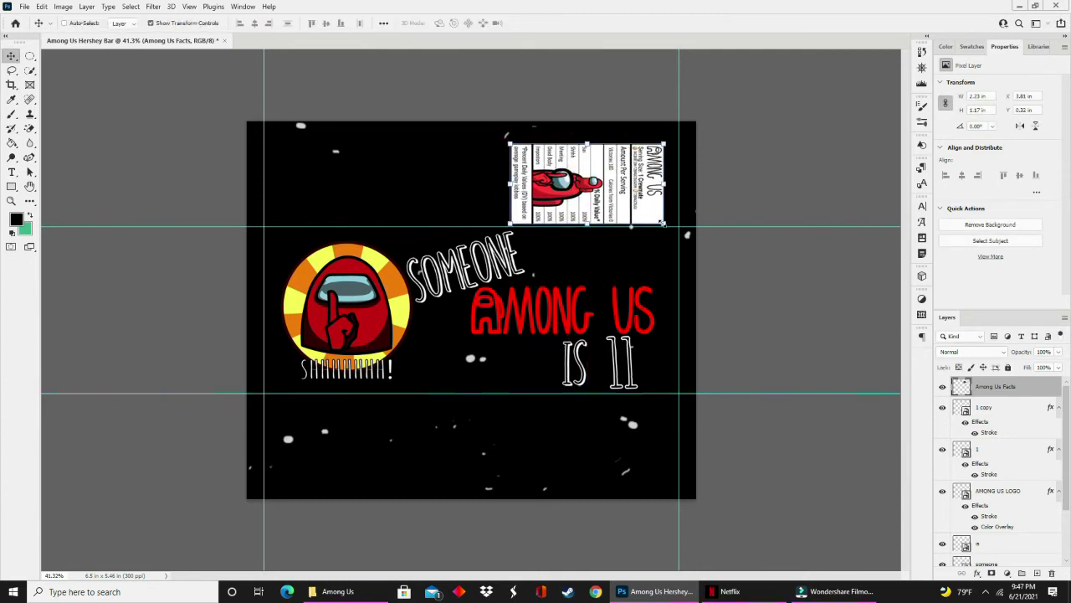
pyautogui.moveTo(617, 206); pyautogui.dragTo(618, 199)
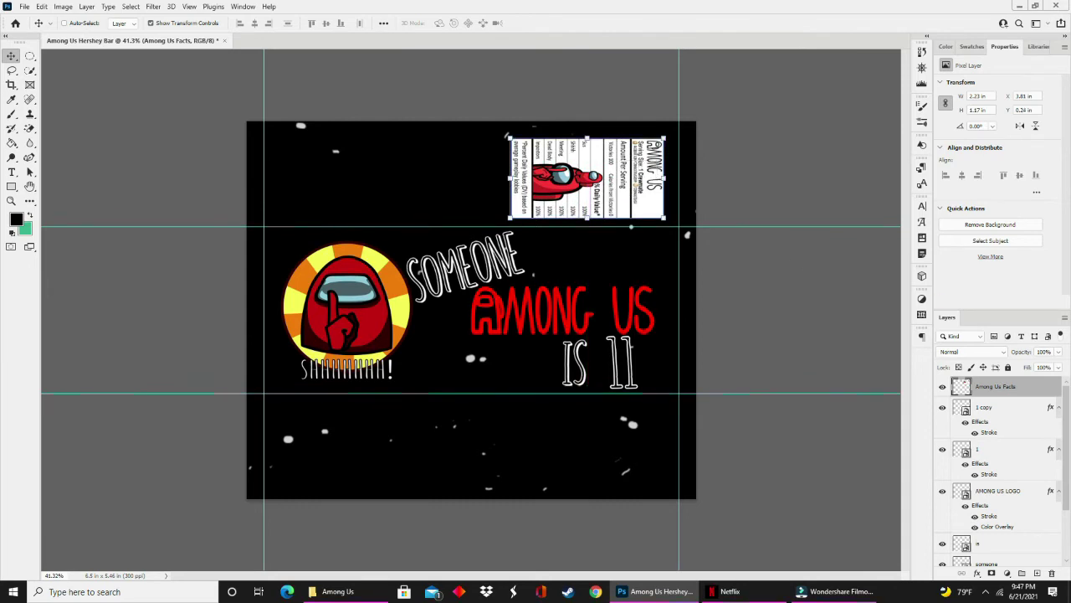
# - Place Barcode Logo 2.png on a layer above Among Us Facts
pyautogui.click(338, 591)
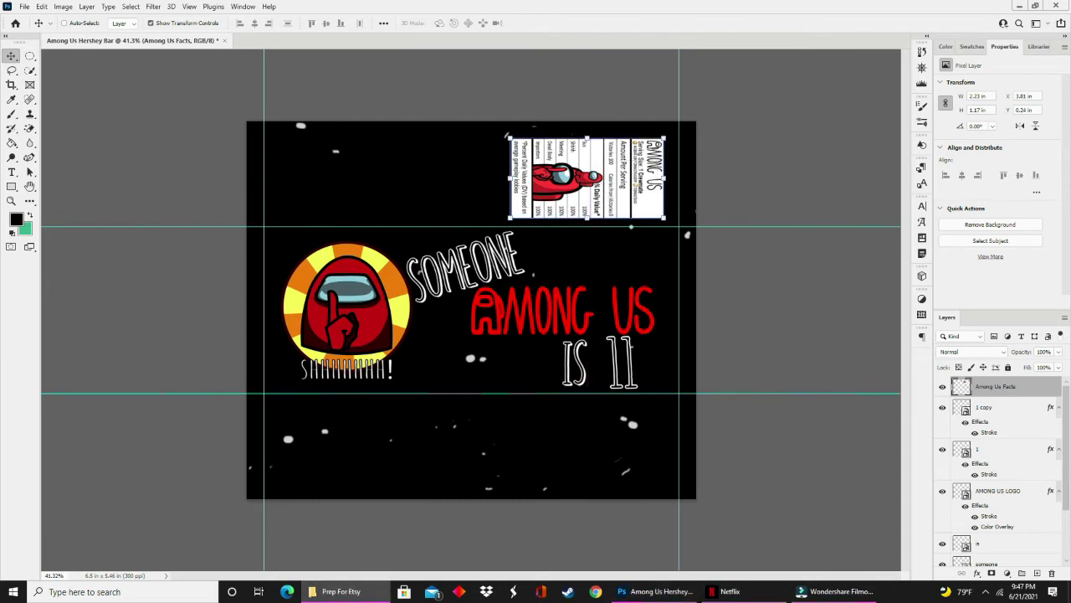
pyautogui.moveTo(467, 375); pyautogui.dragTo(466, 376)
pyautogui.press('Return')
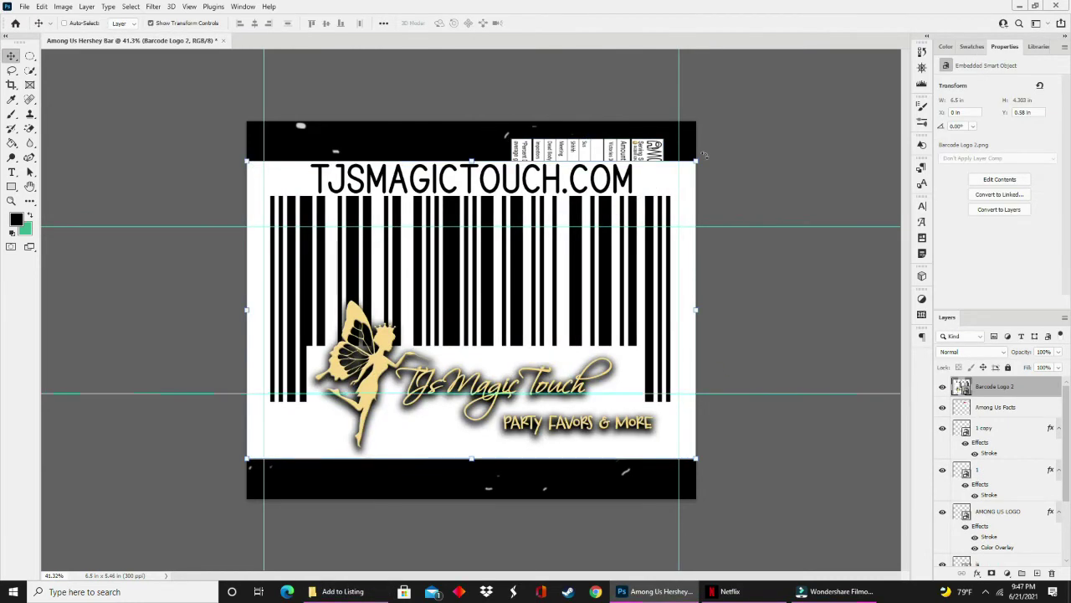
# - Rotate the barcode logo to 90° and scale it to about 0.71 × 1.07 in at the wrapper's upper left, above the crewmate badge
pyautogui.moveTo(695, 158); pyautogui.dragTo(338, 392)
pyautogui.moveTo(304, 426); pyautogui.dragTo(329, 179)
pyautogui.moveTo(390, 148); pyautogui.dragTo(377, 240)
pyautogui.click(311, 22)
pyautogui.write('90')
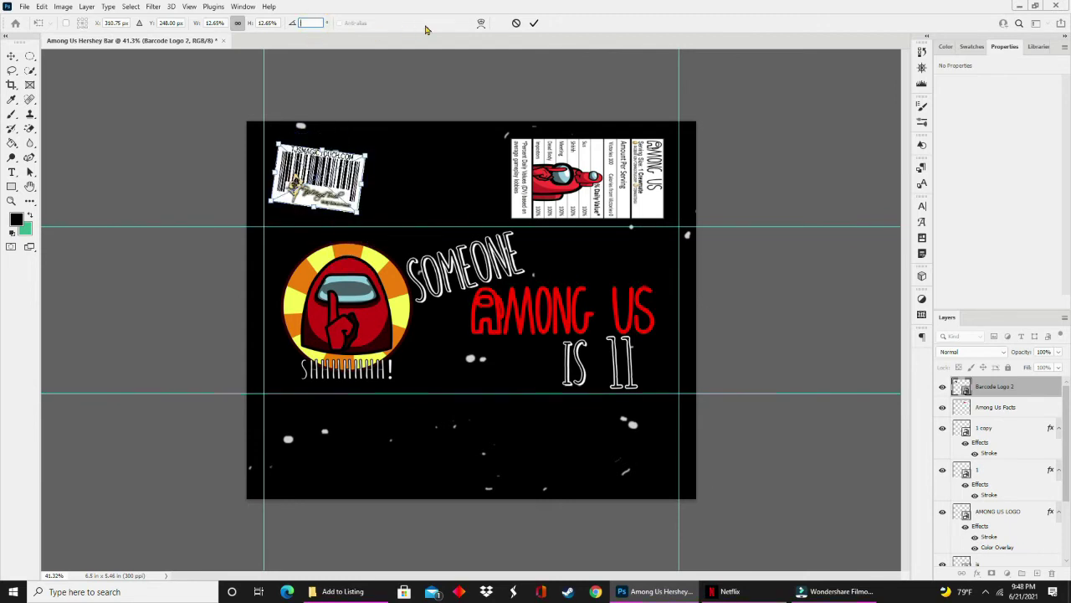
pyautogui.press('Return')
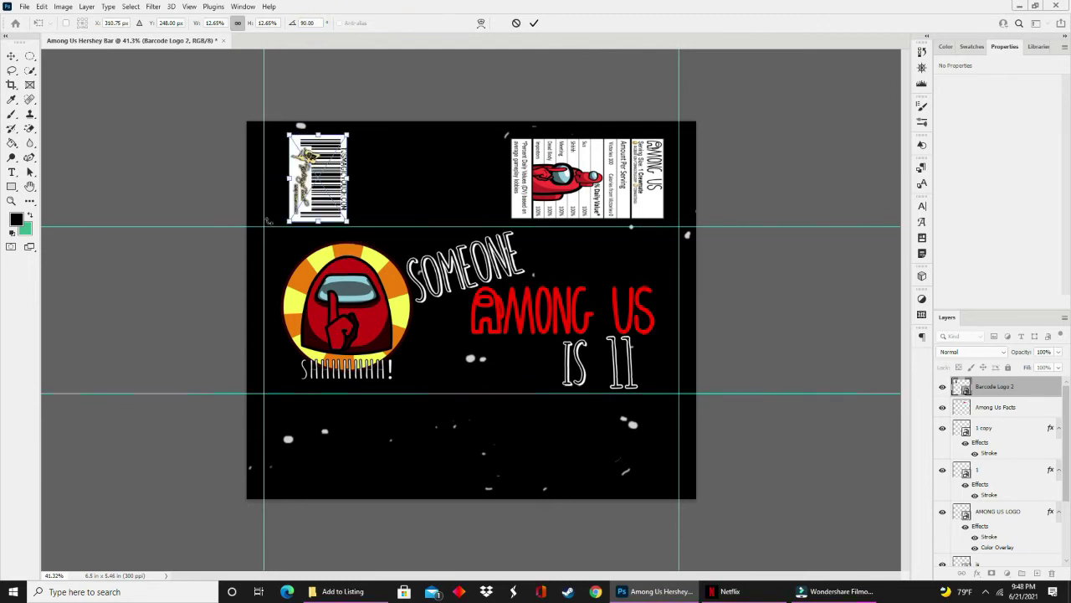
pyautogui.moveTo(348, 221); pyautogui.dragTo(321, 192)
pyautogui.press('Return')
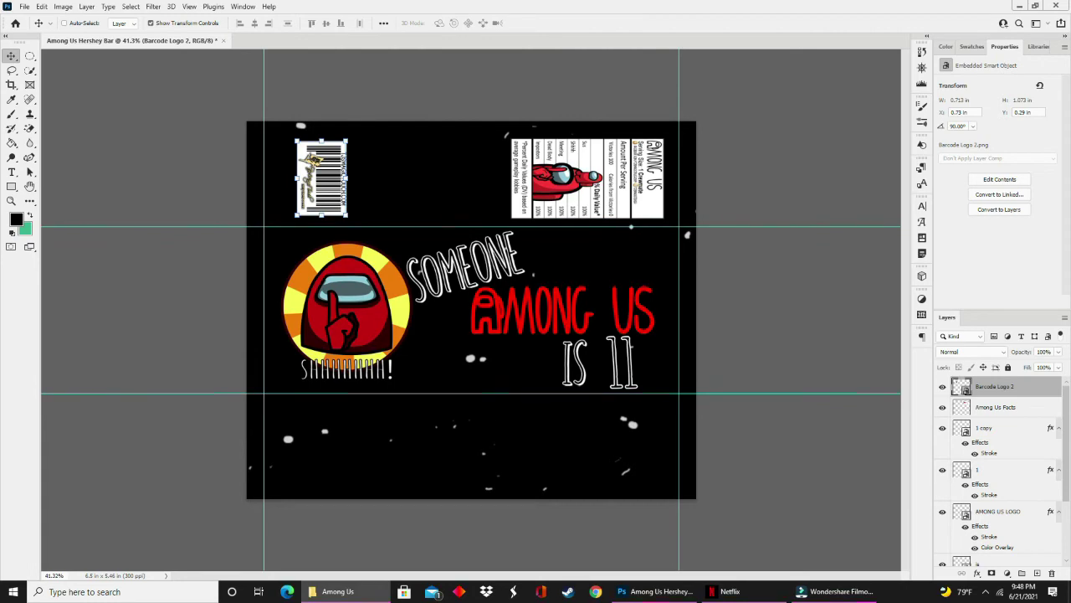
# - Place the green crewmate vent image from the Among Us folder and rotate it to 90°
pyautogui.doubleClick(448, 294)
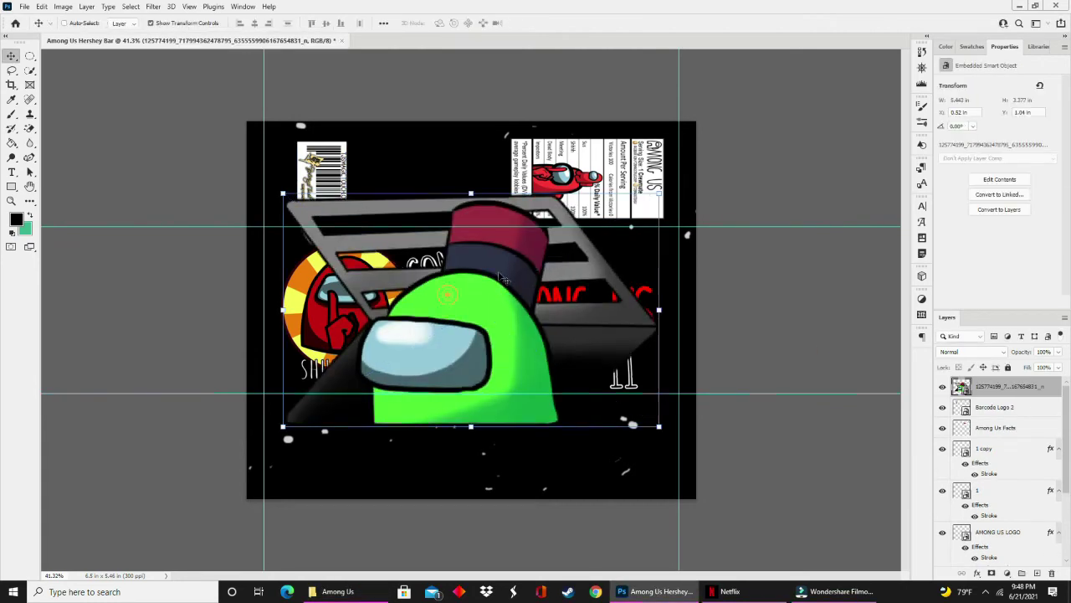
pyautogui.moveTo(672, 191); pyautogui.dragTo(589, 512)
pyautogui.click(315, 22)
pyautogui.write('9.9')
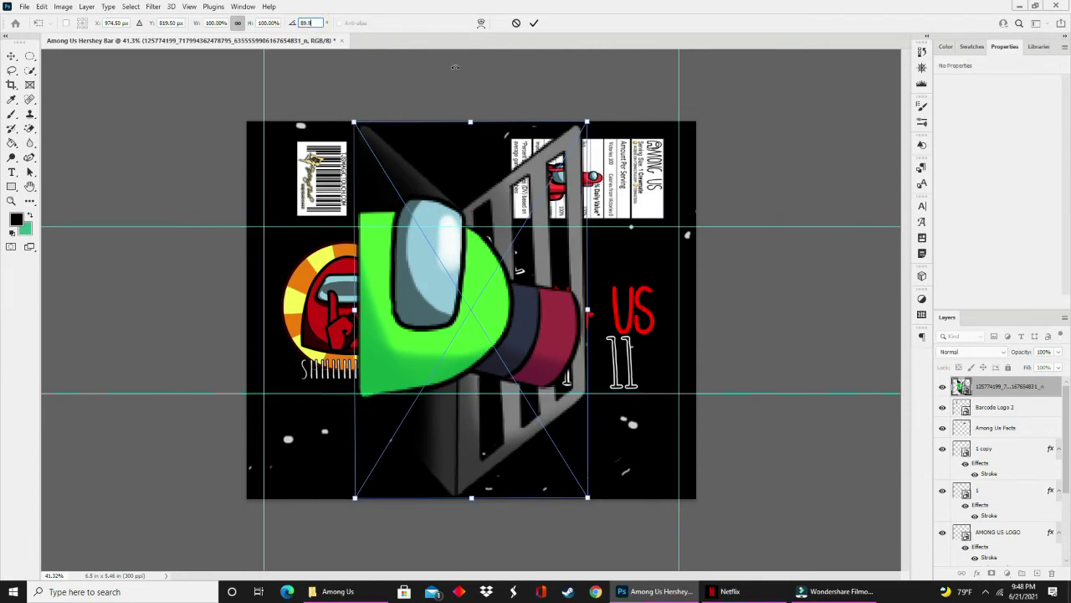
pyautogui.write('0')
pyautogui.press('Return')
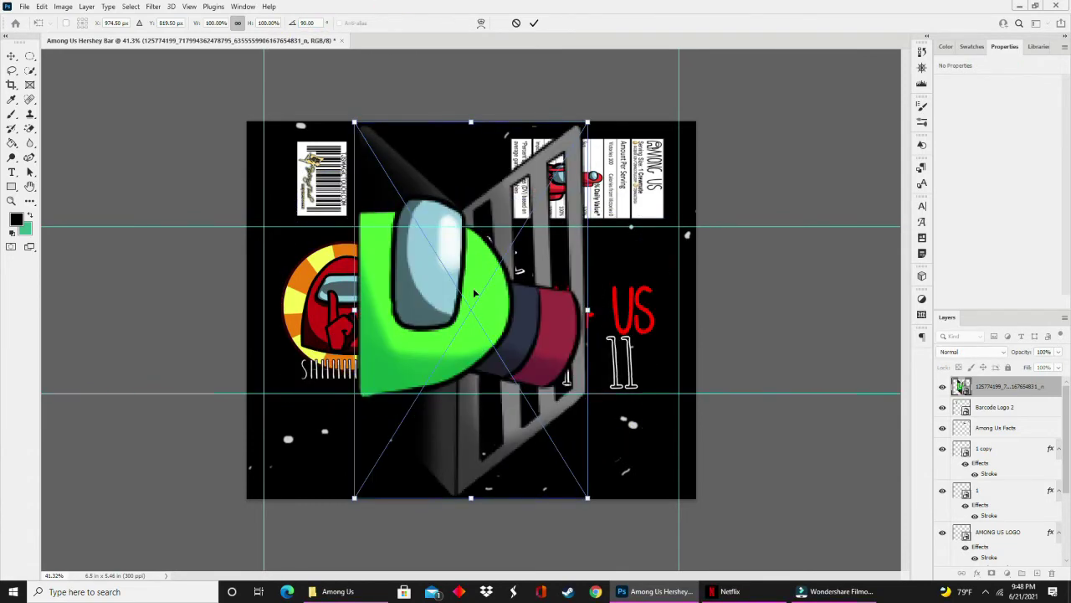
# - Shrink the green crewmate vent image to about 0.83 × 1.33 in and position it directly beside the barcode
pyautogui.moveTo(588, 498); pyautogui.dragTo(418, 212)
pyautogui.moveTo(387, 166)
pyautogui.mouseDown()
pyautogui.moveTo(365, 177)
pyautogui.moveTo(378, 180)
pyautogui.mouseUp()
pyautogui.press('Return')
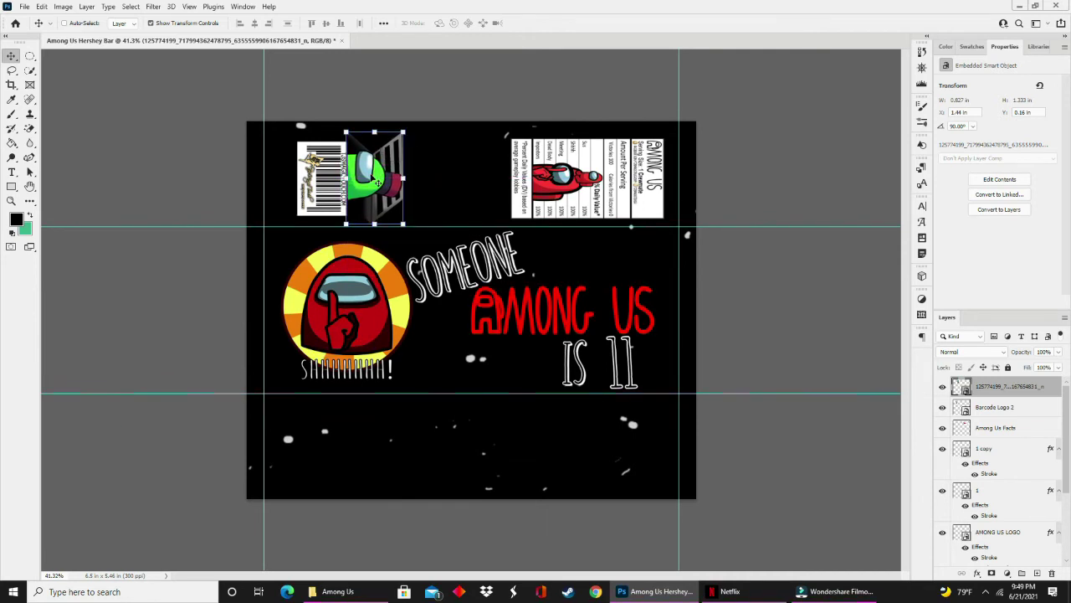
pyautogui.moveTo(371, 179); pyautogui.dragTo(374, 178)
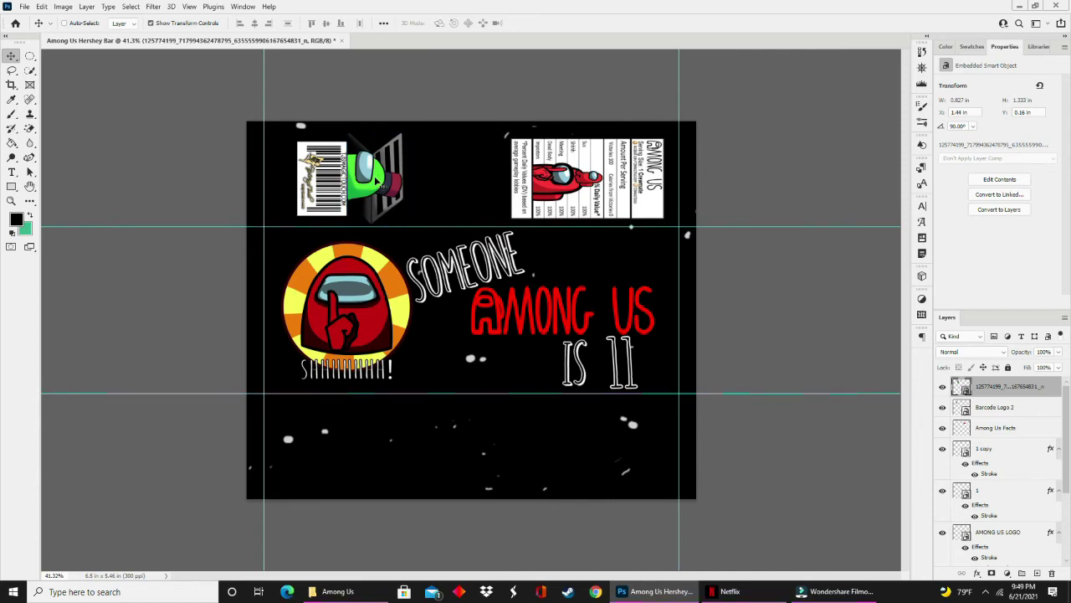
# - Move the green crewmate vent layer beneath the Barcode Logo 2 layer
pyautogui.scroll(5, 378, 180)
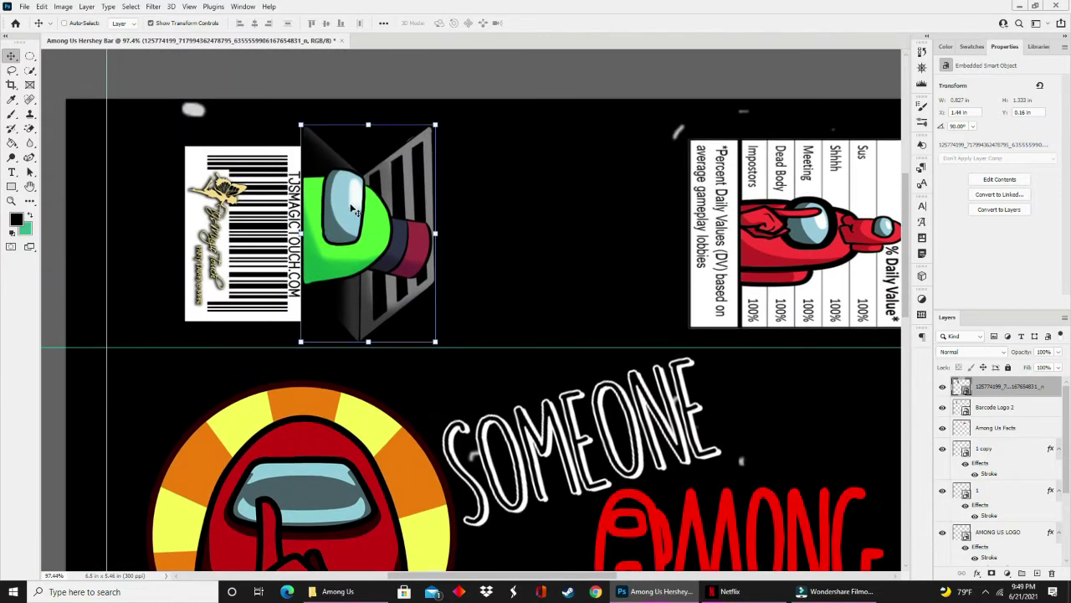
pyautogui.scroll(2, 353, 211)
pyautogui.scroll(-5, 998, 475)
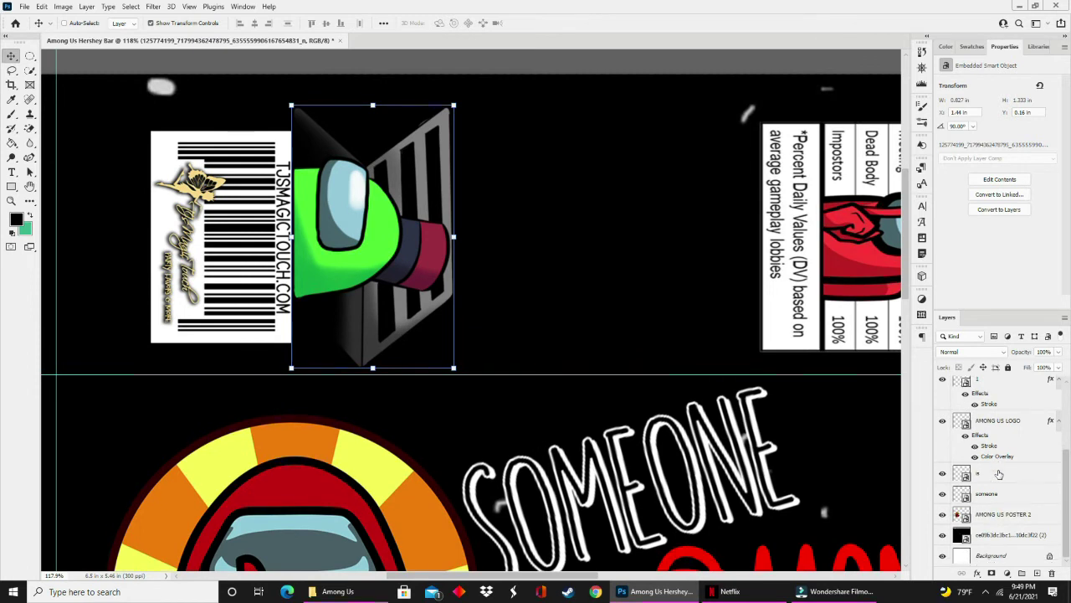
pyautogui.scroll(4, 999, 474)
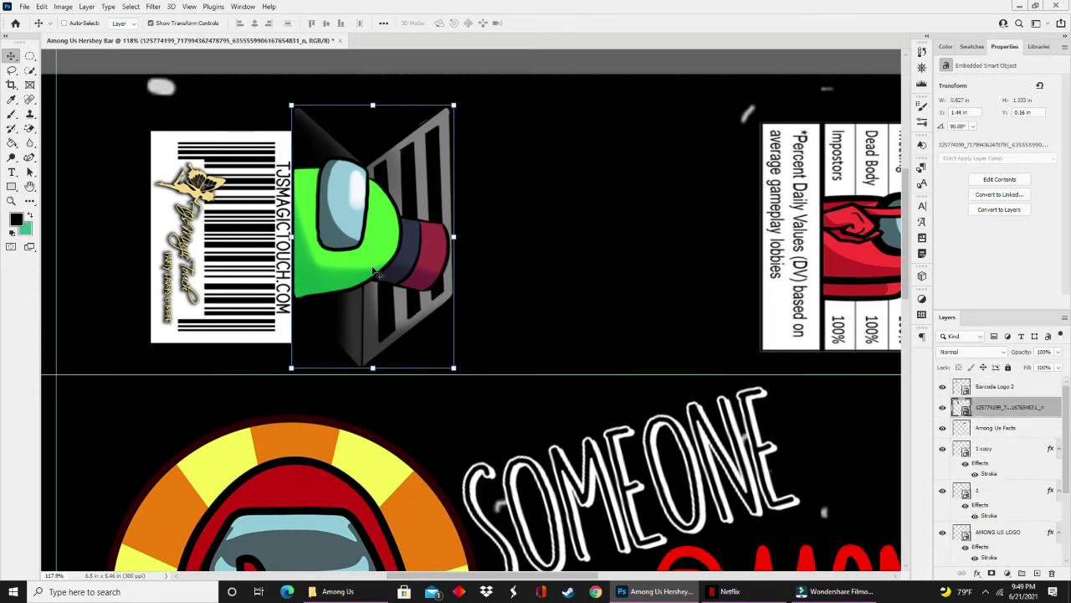
# - Shift the green crewmate vent image slightly toward the barcode so its edge tucks under it
pyautogui.moveTo(376, 272); pyautogui.dragTo(365, 269)
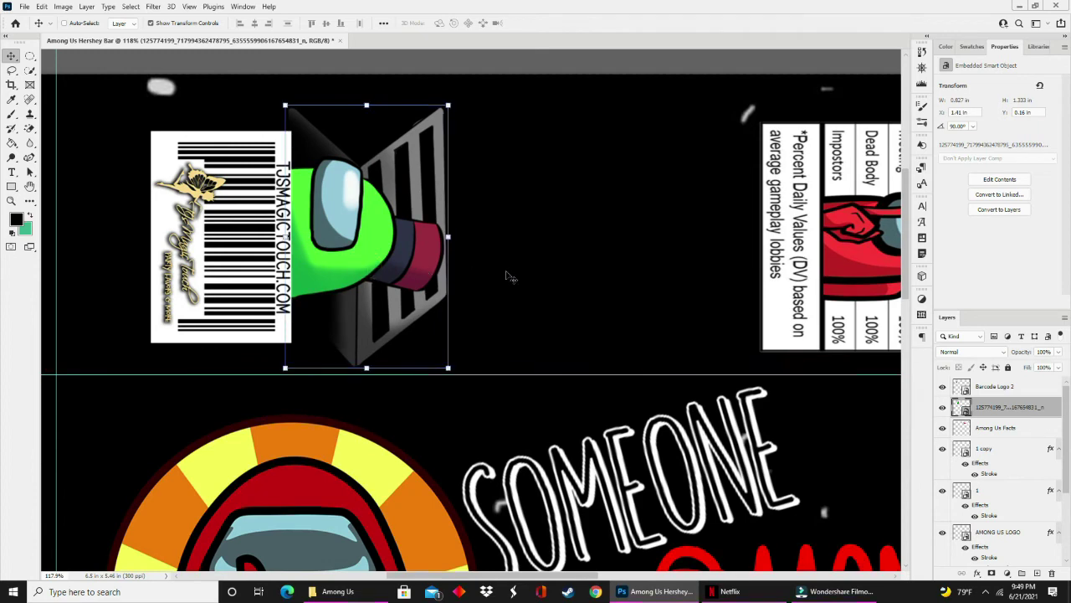
pyautogui.hotkey('ctrl', '-')
pyautogui.hotkey('ctrl', '-')
pyautogui.hotkey('ctrl', '-')
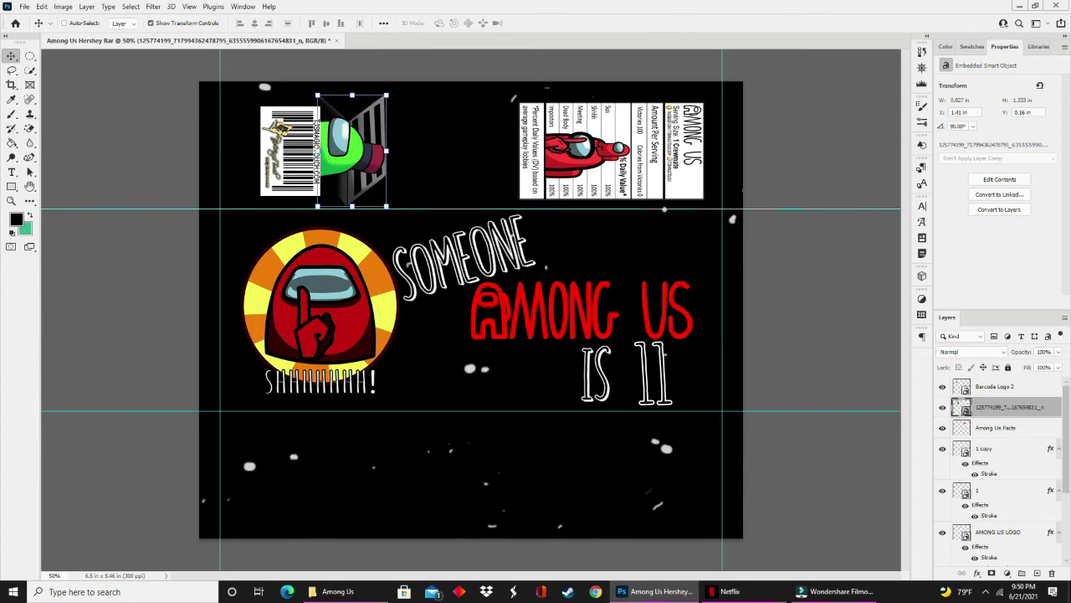
# - Place the cyan ghost image at about 0.58 × 0.60 in on the front panel, above the word "US"
pyautogui.moveTo(544, 395); pyautogui.dragTo(457, 462)
pyautogui.moveTo(597, 142); pyautogui.dragTo(239, 521)
pyautogui.moveTo(200, 552); pyautogui.dragTo(667, 258)
pyautogui.moveTo(705, 219); pyautogui.dragTo(676, 246)
pyautogui.moveTo(653, 271); pyautogui.dragTo(680, 250)
pyautogui.press('Return')
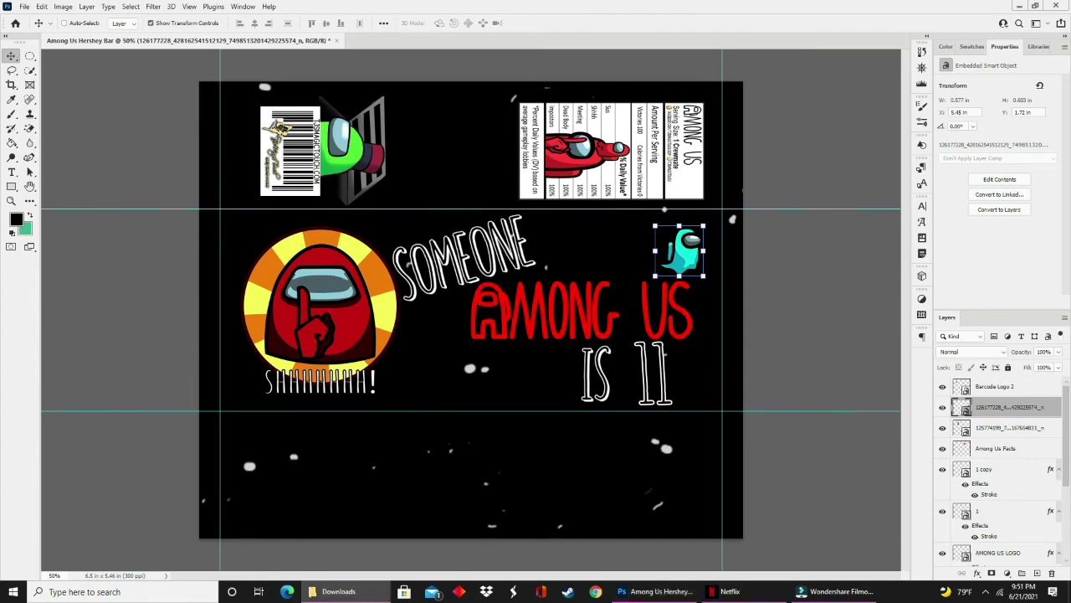
# - Place the CYAN BONE and CYAN DEADBODY images side by side at small size, just beside the "SHHHHHHH!" lettering
pyautogui.moveTo(668, 82); pyautogui.dragTo(341, 463)
pyautogui.moveTo(306, 497); pyautogui.dragTo(415, 376)
pyautogui.moveTo(452, 333); pyautogui.dragTo(424, 367)
pyautogui.press('Return')
pyautogui.moveTo(672, 104); pyautogui.dragTo(496, 392)
pyautogui.press('Return')
pyautogui.hotkey('ctrl', 't')
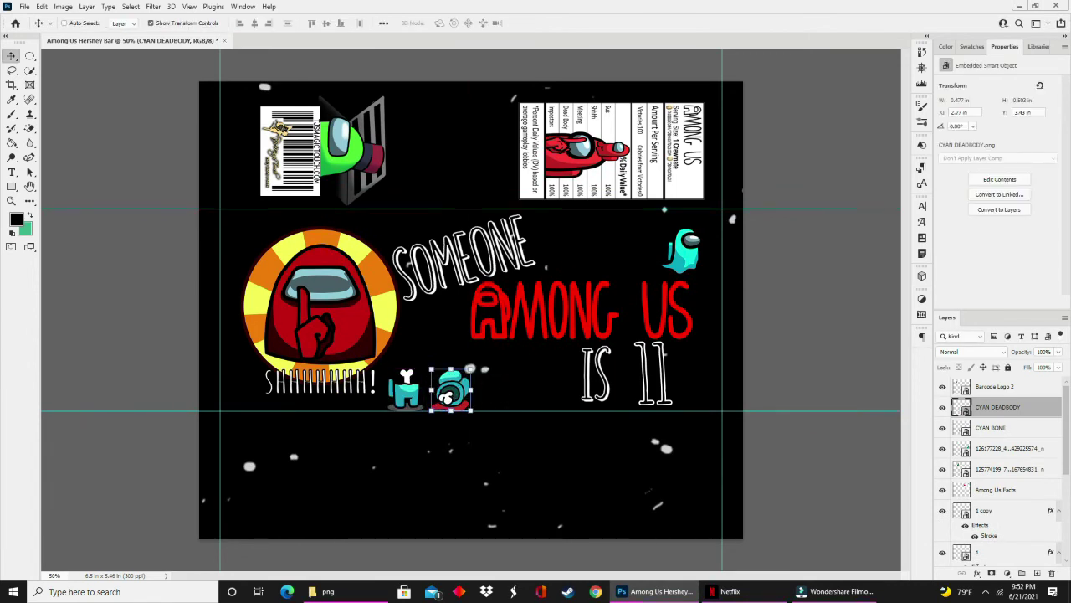
pyautogui.scroll(-2, 1022, 480)
pyautogui.scroll(2, 1005, 494)
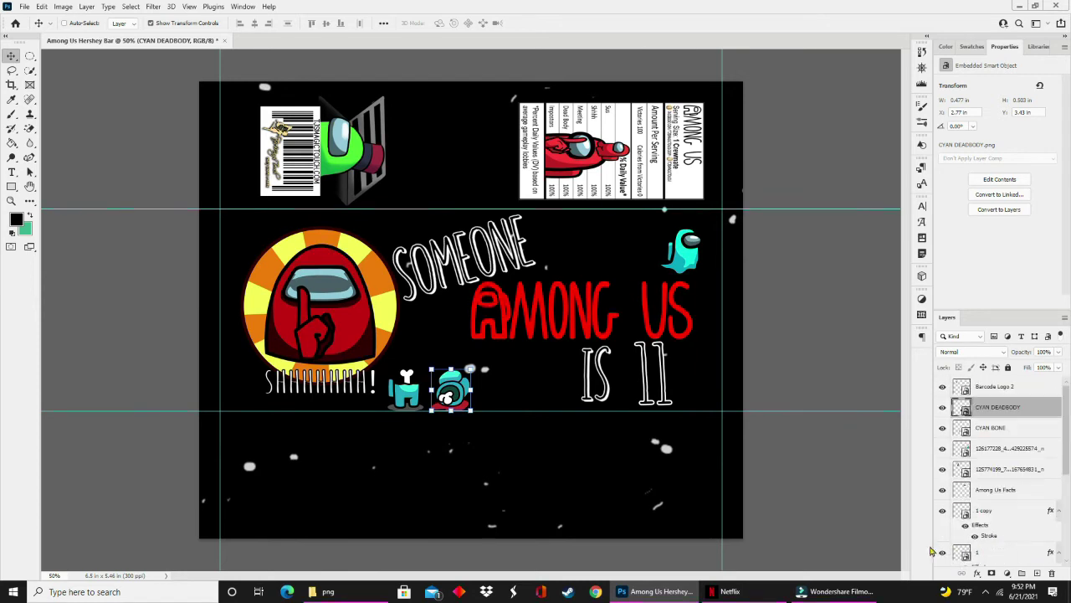
# - Narrow the Among Us Facts label to about 2.01 in wide, keeping its height of 1.17 in
pyautogui.click(996, 489)
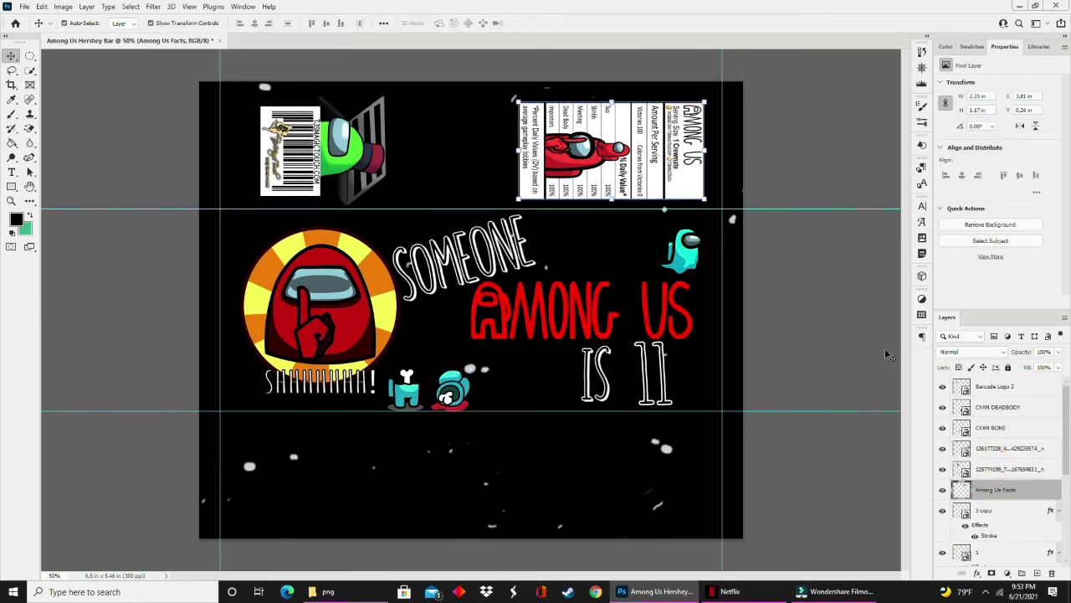
pyautogui.hotkey('ctrl', 't')
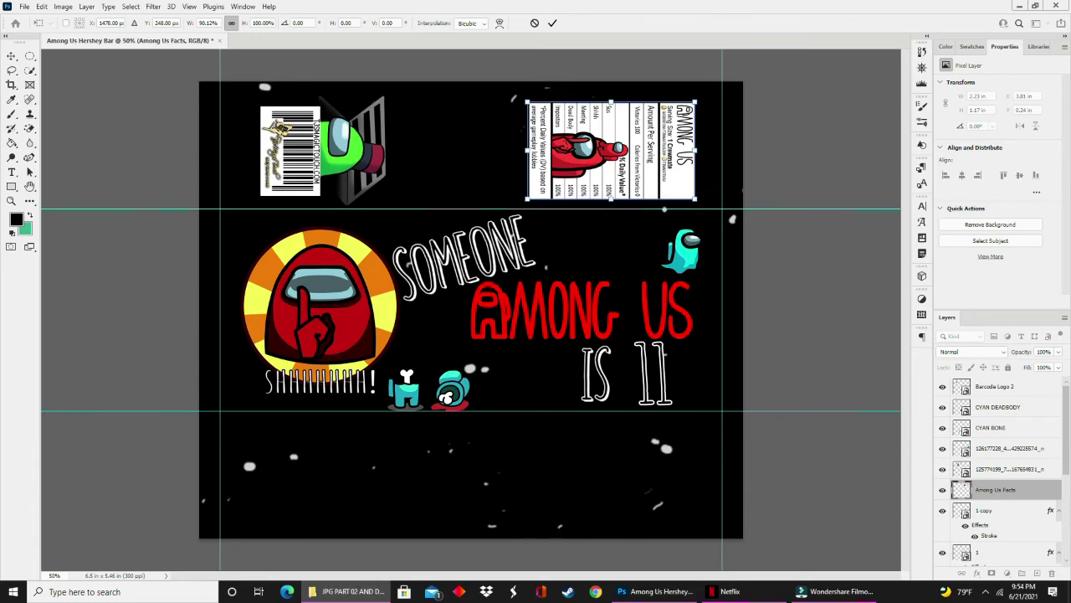
pyautogui.click(1018, 496)
pyautogui.press('Return')
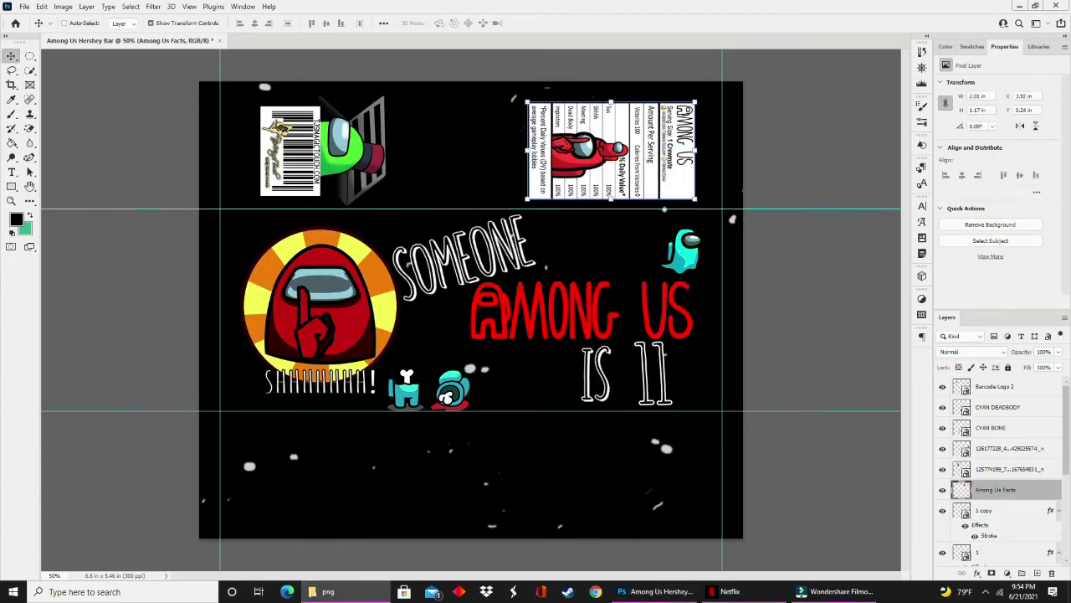
# - Place the pet 4 spaceship image at about 0.8 × 0.54 in between "SOMEONE" and the cyan ghost
pyautogui.moveTo(714, 146); pyautogui.dragTo(303, 423)
pyautogui.moveTo(264, 443); pyautogui.dragTo(611, 218)
pyautogui.moveTo(579, 239); pyautogui.dragTo(579, 247)
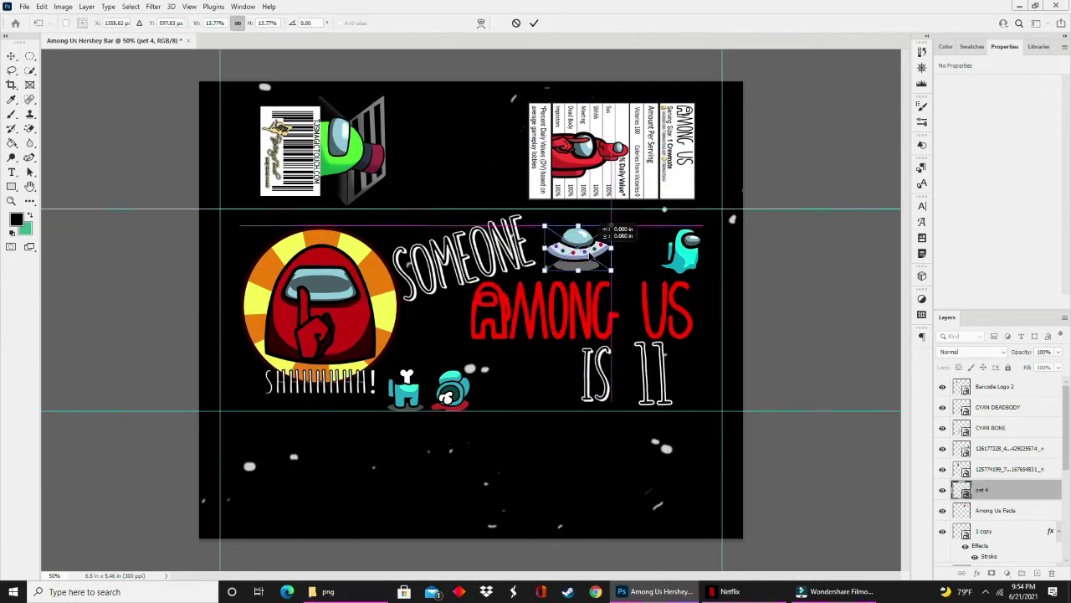
pyautogui.press('Return')
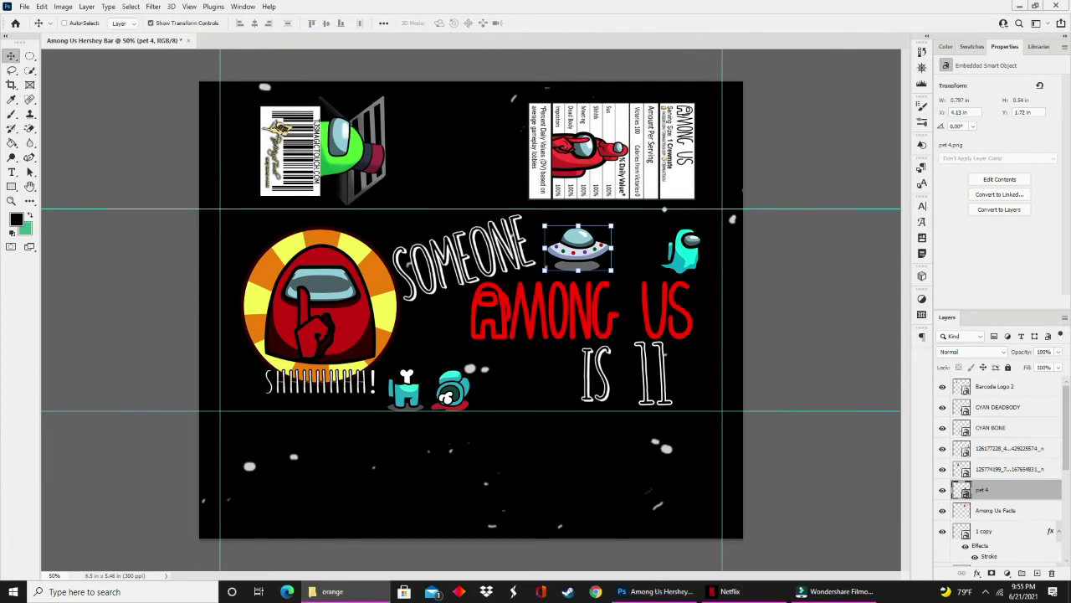
# - Rotate the cyan ghost image by about 15°
pyautogui.click(1001, 406)
pyautogui.click(1011, 449)
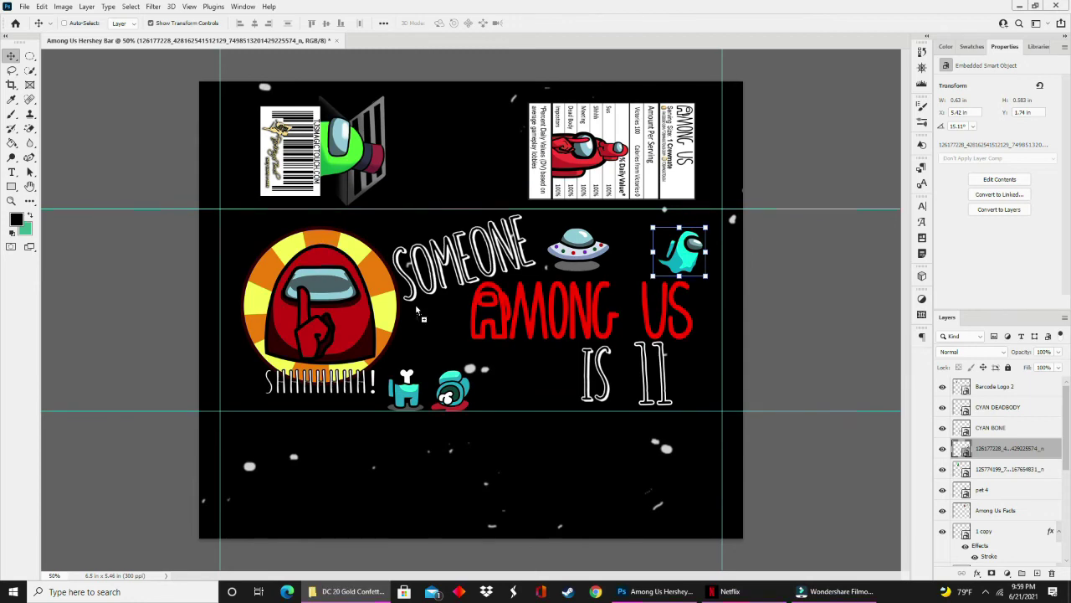
# - Place the confetti-overlay_0016_x image across the whole wrapper and apply a white Color Overlay to it
pyautogui.moveTo(416, 310); pyautogui.dragTo(416, 310)
pyautogui.press('Escape')
pyautogui.press('Escape')
pyautogui.moveTo(471, 104); pyautogui.dragTo(472, 82)
pyautogui.moveTo(471, 514); pyautogui.dragTo(471, 600)
pyautogui.press('Return')
pyautogui.click(977, 572)
pyautogui.click(1006, 541)
pyautogui.click(897, 164)
pyautogui.click(769, 379)
pyautogui.press('Return')
pyautogui.press('Return')
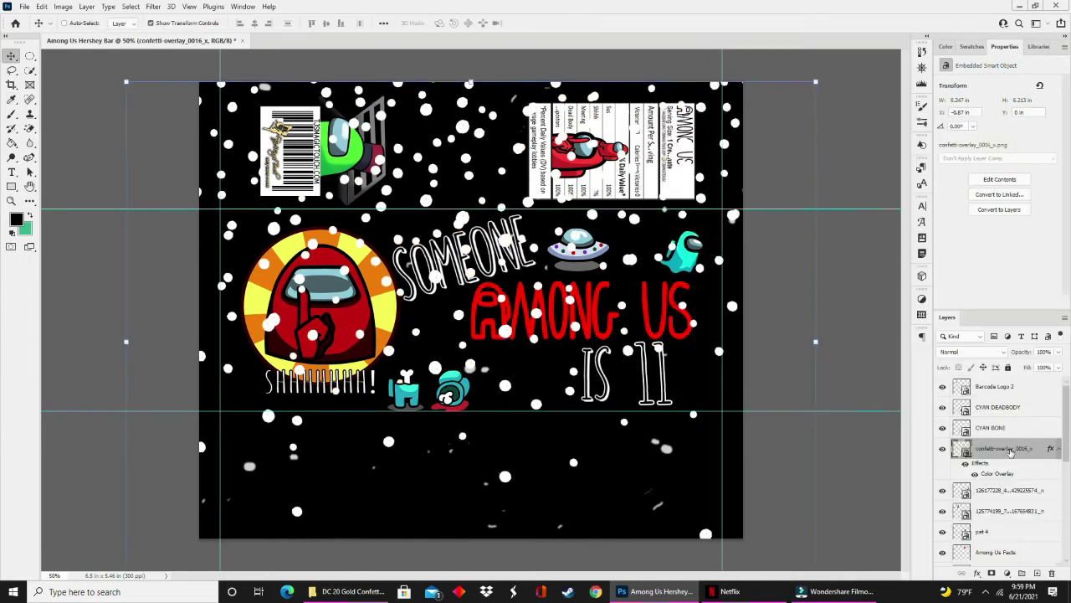
# - Try the confetti-overlay_0016_x layer lower in the stack at a different size and reduced opacity, and hide it
pyautogui.moveTo(1011, 452); pyautogui.dragTo(998, 525)
pyautogui.hotkey('ctrl', 't')
pyautogui.moveTo(785, 567); pyautogui.dragTo(711, 446)
pyautogui.press('Return')
pyautogui.click(1057, 351)
pyautogui.moveTo(1058, 368); pyautogui.dragTo(1036, 370)
pyautogui.click(943, 494)
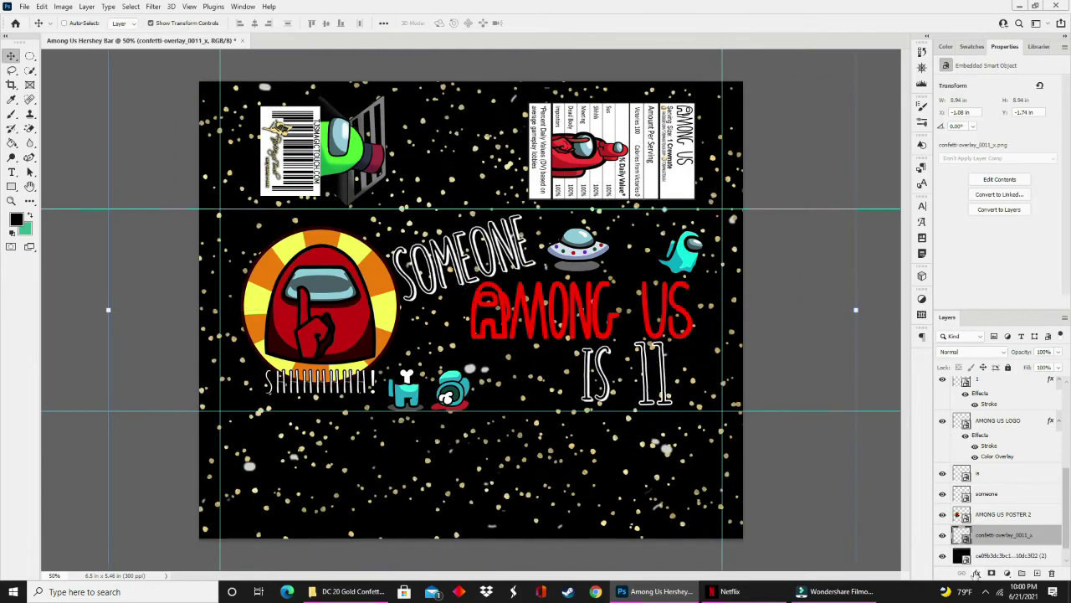
# - Apply a white Color Overlay to the confetti-overlay_0011_x layer and reduce its opacity to 54%
pyautogui.click(976, 573)
pyautogui.click(1001, 516)
pyautogui.click(1026, 147)
pyautogui.moveTo(537, 490); pyautogui.dragTo(518, 490)
pyautogui.click(1057, 351)
pyautogui.moveTo(1060, 366); pyautogui.dragTo(1035, 368)
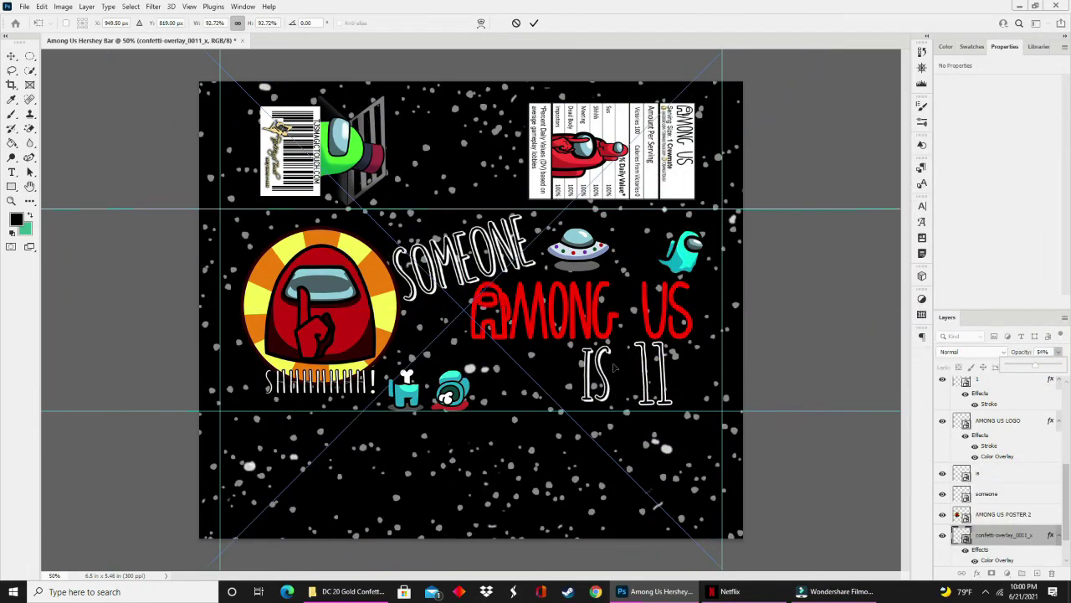
# - Enlarge the confetti-overlay_0011_x layer to about 11.13 in square over the wrapper's bottom panel and set its opacity to 75%
pyautogui.moveTo(614, 368); pyautogui.dragTo(494, 494)
pyautogui.press('Return')
pyautogui.click(1058, 352)
pyautogui.moveTo(1035, 368); pyautogui.dragTo(1047, 368)
# - Duplicate the confetti overlay and position the copy over the wrapper's top panel, ending at the upper fold guide
pyautogui.keyDown('alt'); pyautogui.moveTo(636, 486); pyautogui.dragTo(584, 131); pyautogui.keyUp('alt')
pyautogui.moveTo(698, 475); pyautogui.dragTo(651, 84)
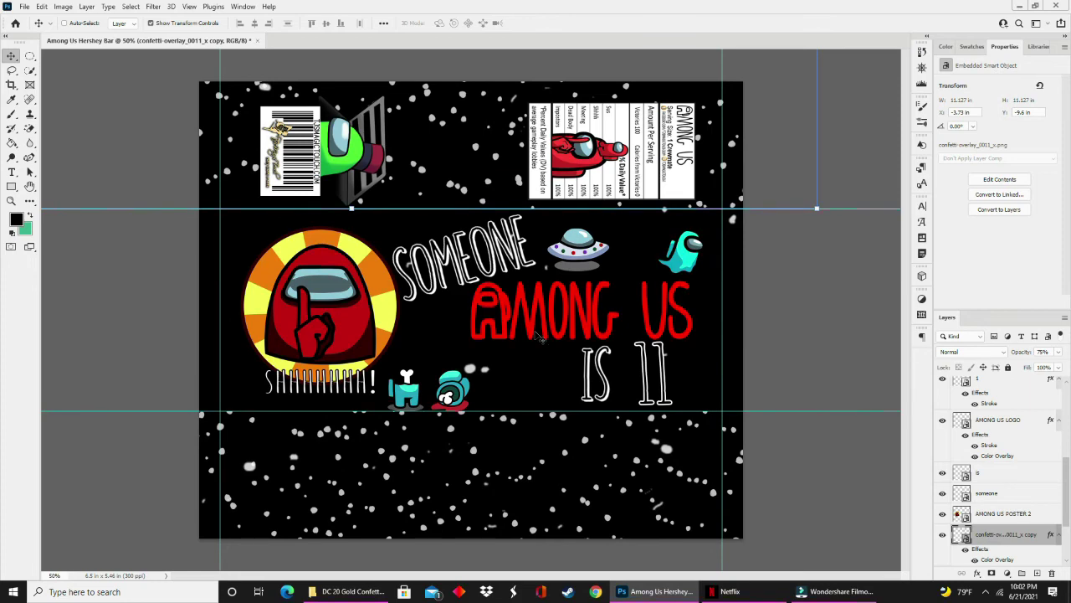
# - Set the opacity of the original confetti-overlay_0011_x layer to 83%
pyautogui.scroll(-1, 1009, 519)
pyautogui.click(1009, 554)
pyautogui.click(1058, 352)
pyautogui.moveTo(1047, 368); pyautogui.dragTo(1051, 368)
pyautogui.click(796, 311)
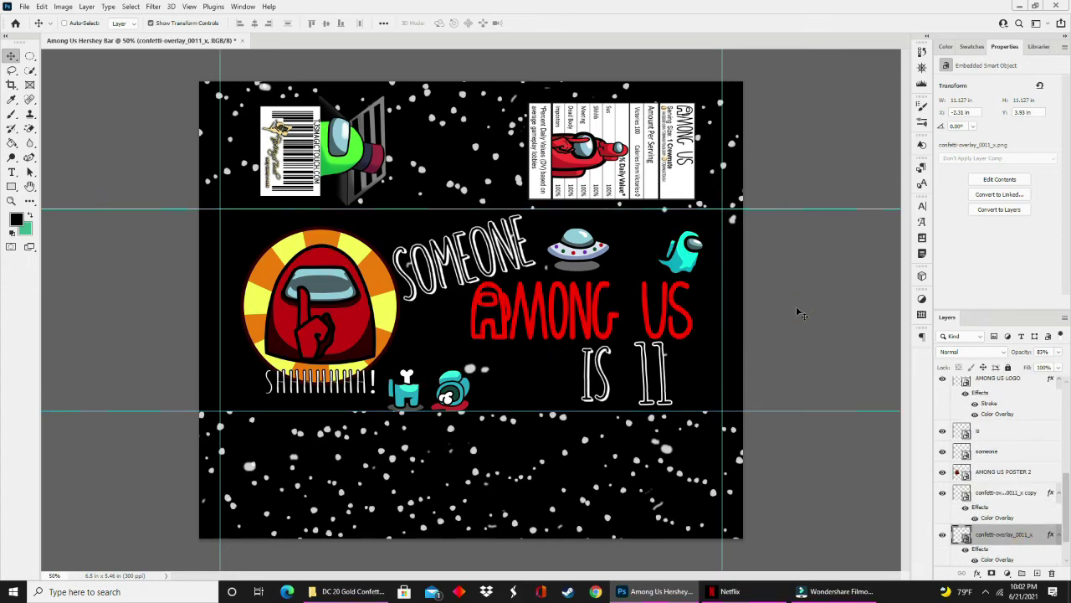
# - Create a new 8.5 × 11 in portrait document at 300 ppi with a white background
pyautogui.click(25, 7)
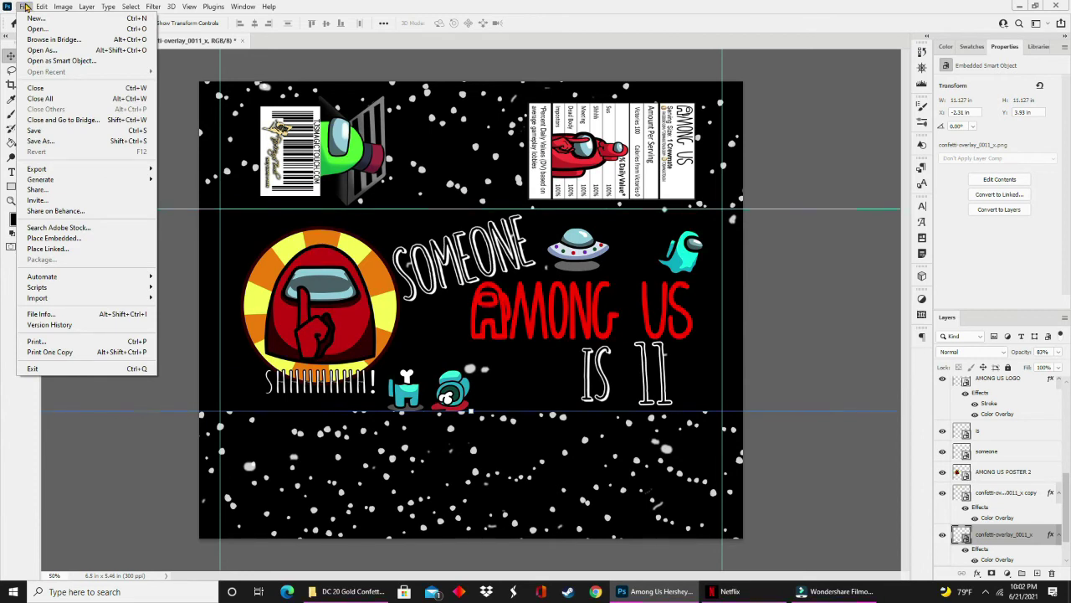
pyautogui.click(34, 17)
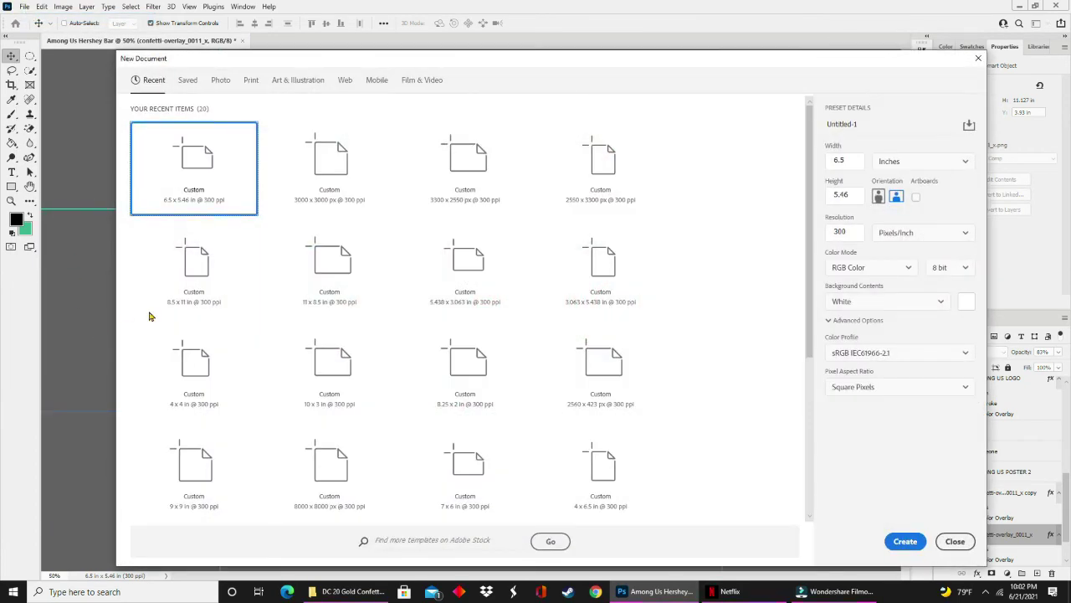
pyautogui.click(177, 262)
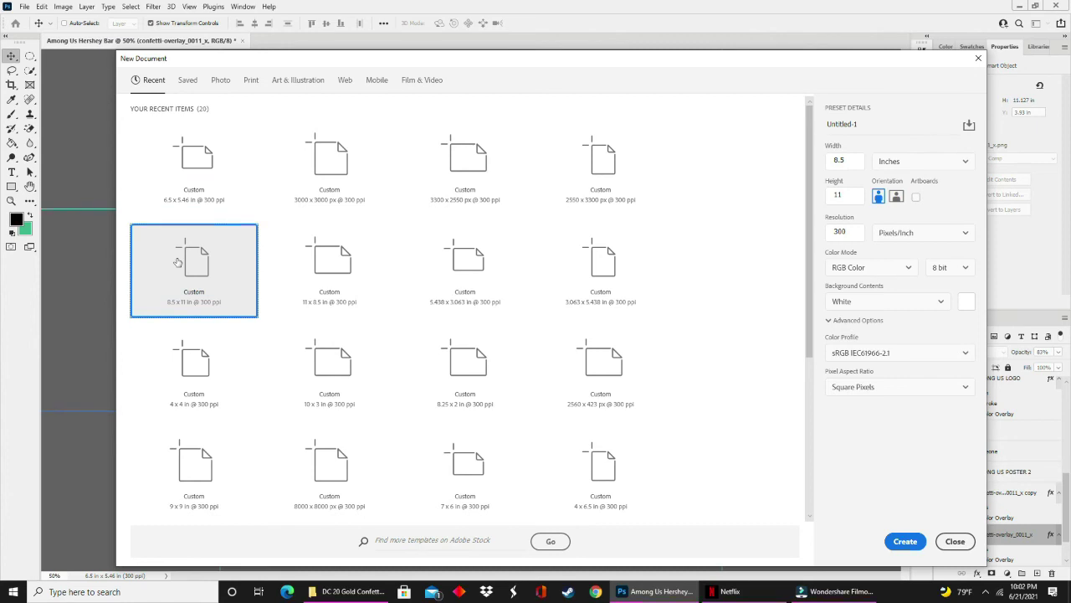
pyautogui.click(904, 543)
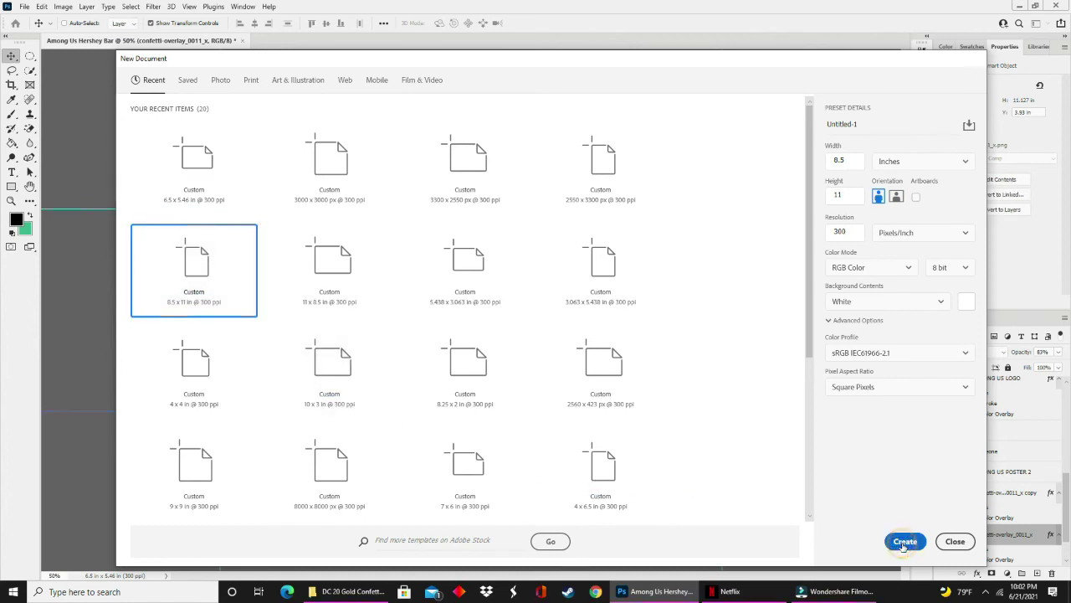
# - Flatten the Among Us Hershey Bar wrapper into a single Background layer
pyautogui.click(84, 41)
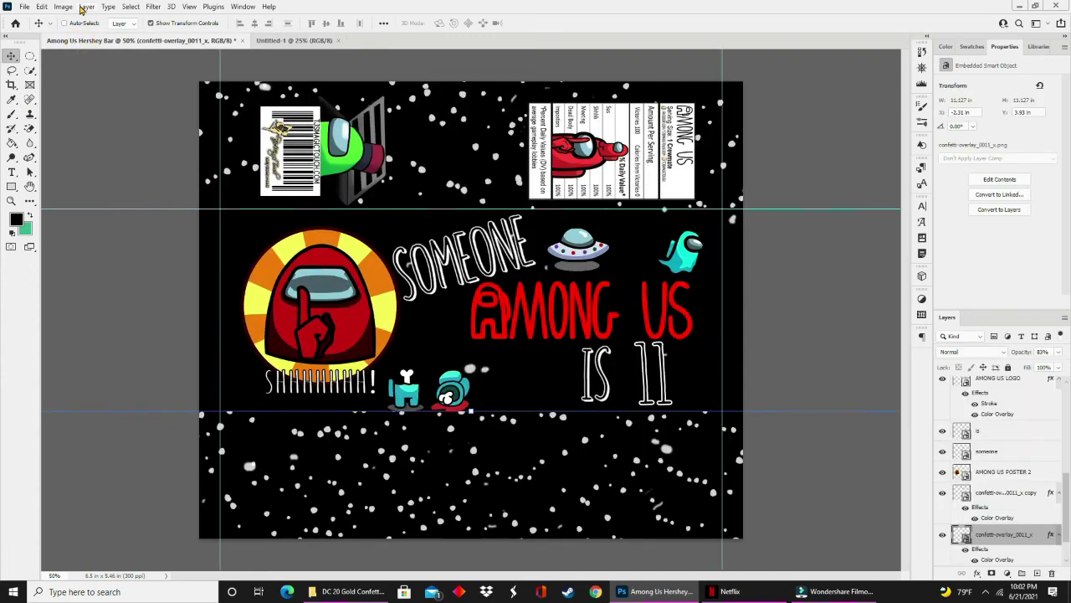
pyautogui.click(84, 7)
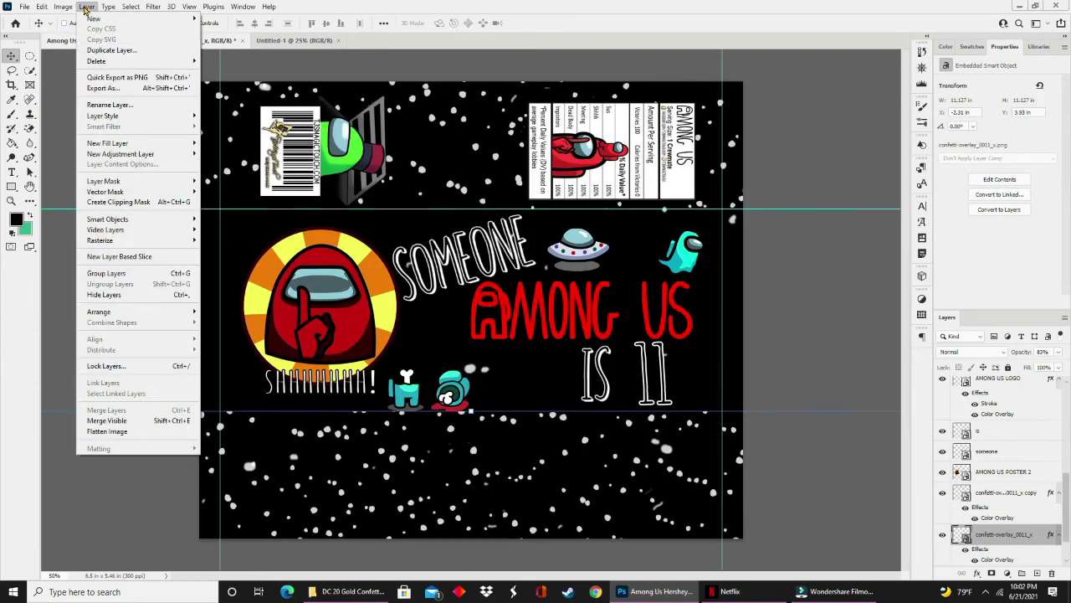
pyautogui.click(106, 432)
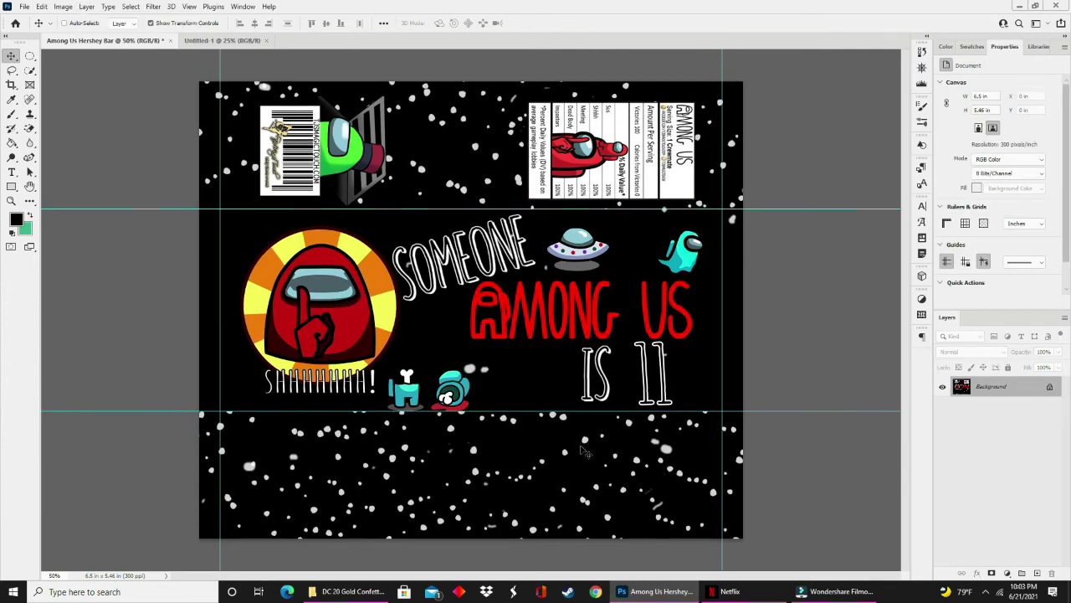
# - Copy the flattened wrapper into the Untitled-1 page and center it horizontally near the page's top edge
pyautogui.moveTo(65, 42); pyautogui.dragTo(605, 67)
pyautogui.moveTo(857, 321); pyautogui.dragTo(422, 211)
pyautogui.moveTo(742, 70); pyautogui.dragTo(497, 46)
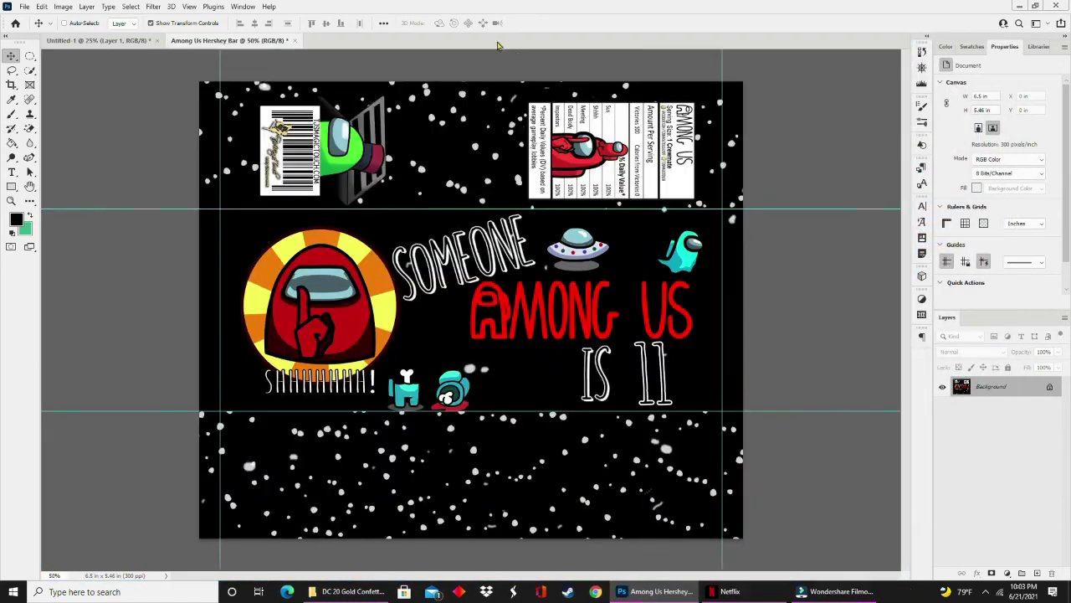
pyautogui.click(99, 40)
pyautogui.moveTo(462, 217); pyautogui.dragTo(462, 214)
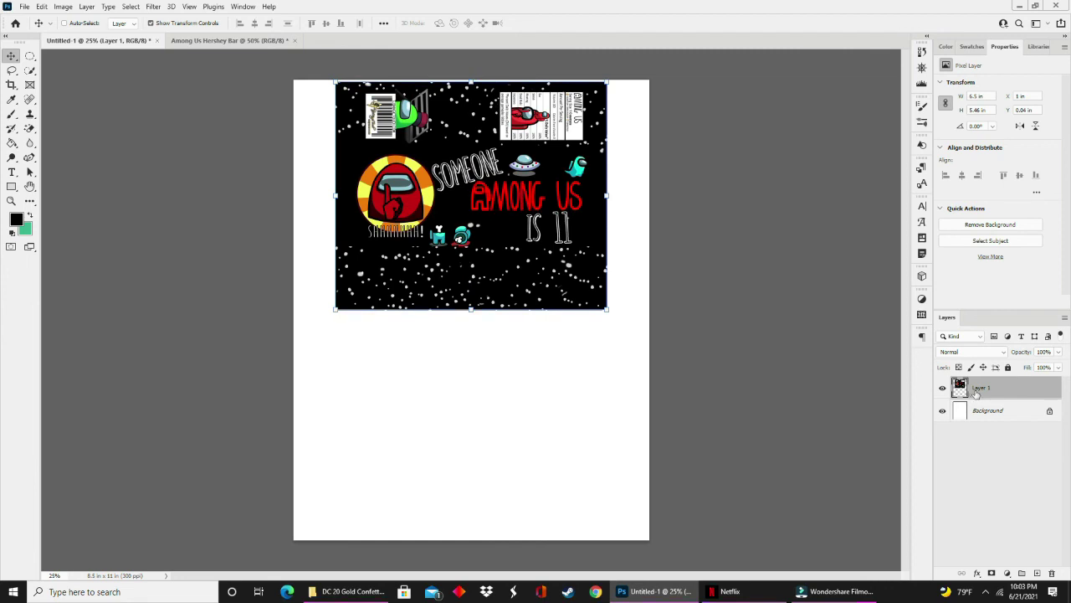
# - Duplicate the wrapper layer and position the copy directly below the original, flush with the page's bottom edge
pyautogui.moveTo(962, 388); pyautogui.dragTo(1036, 572)
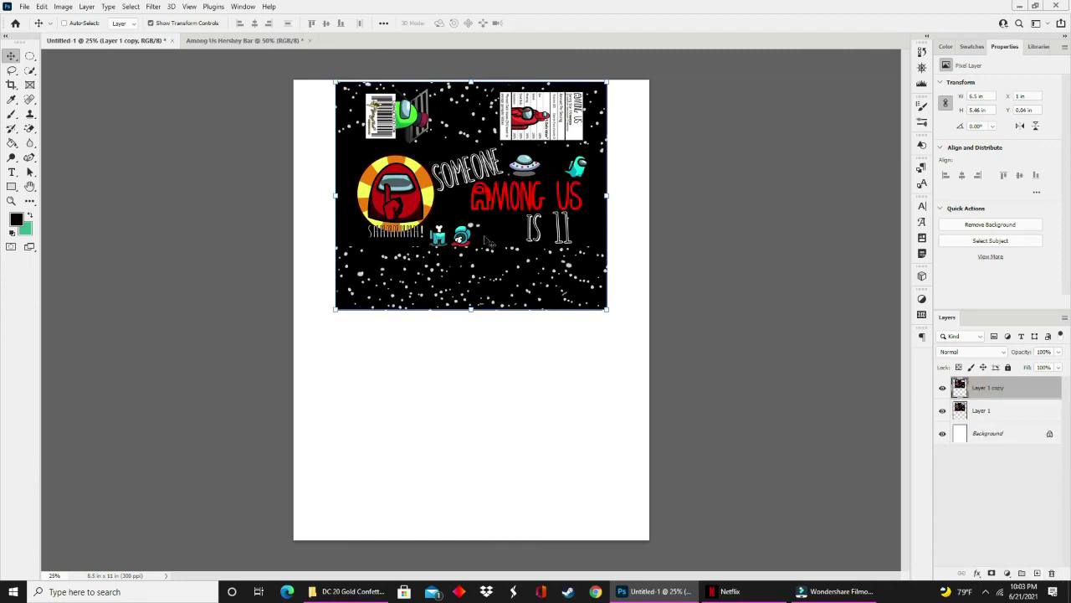
pyautogui.moveTo(492, 137); pyautogui.dragTo(493, 368)
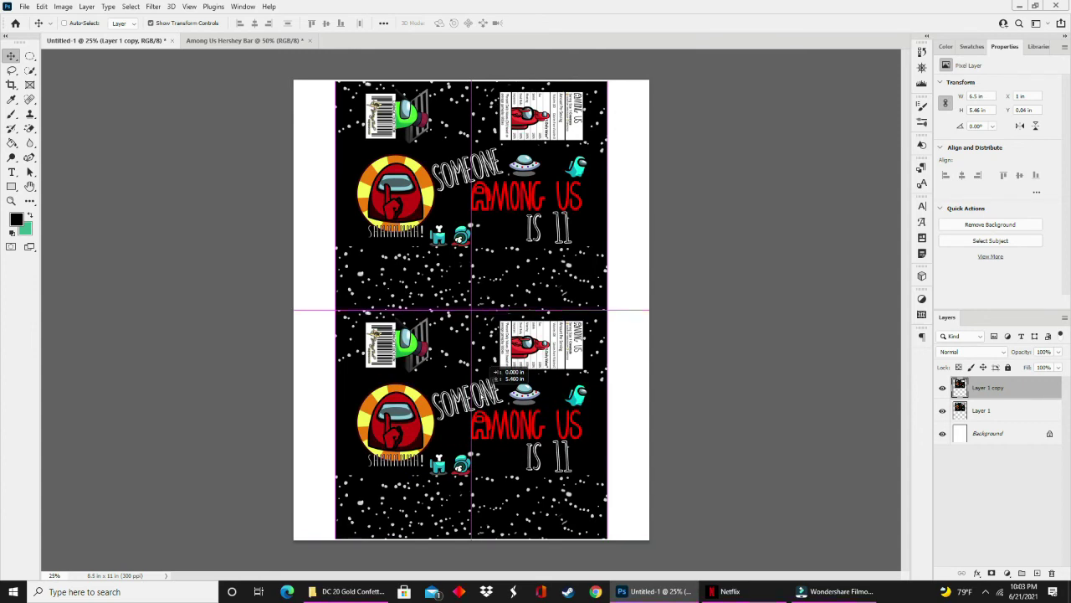
pyautogui.moveTo(492, 368); pyautogui.dragTo(492, 370)
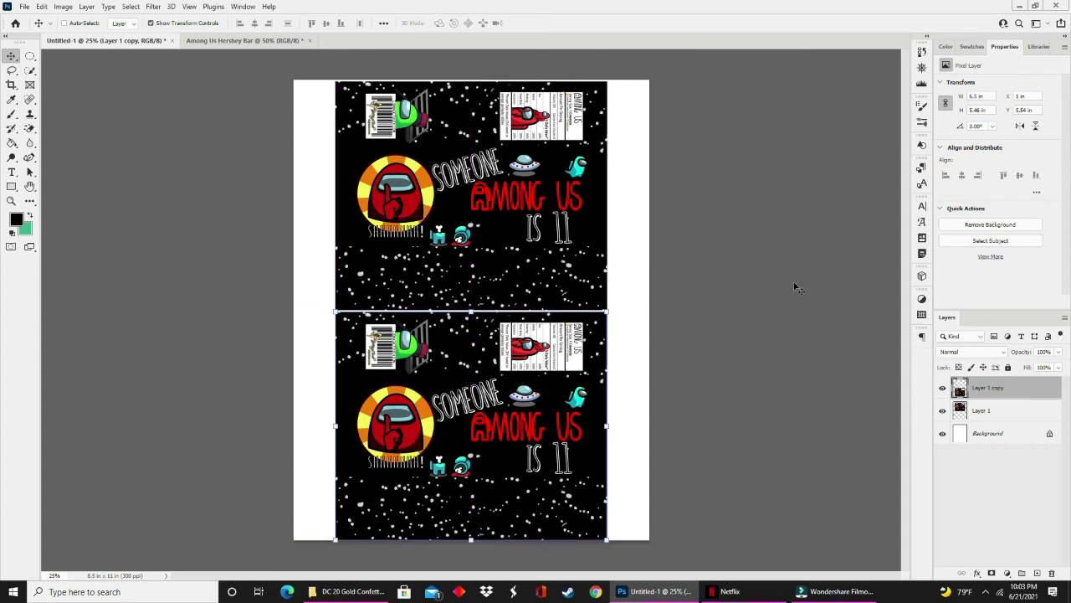
# - Move the original wrapper layer flush with the page's top edge and flatten the page
pyautogui.click(1033, 410)
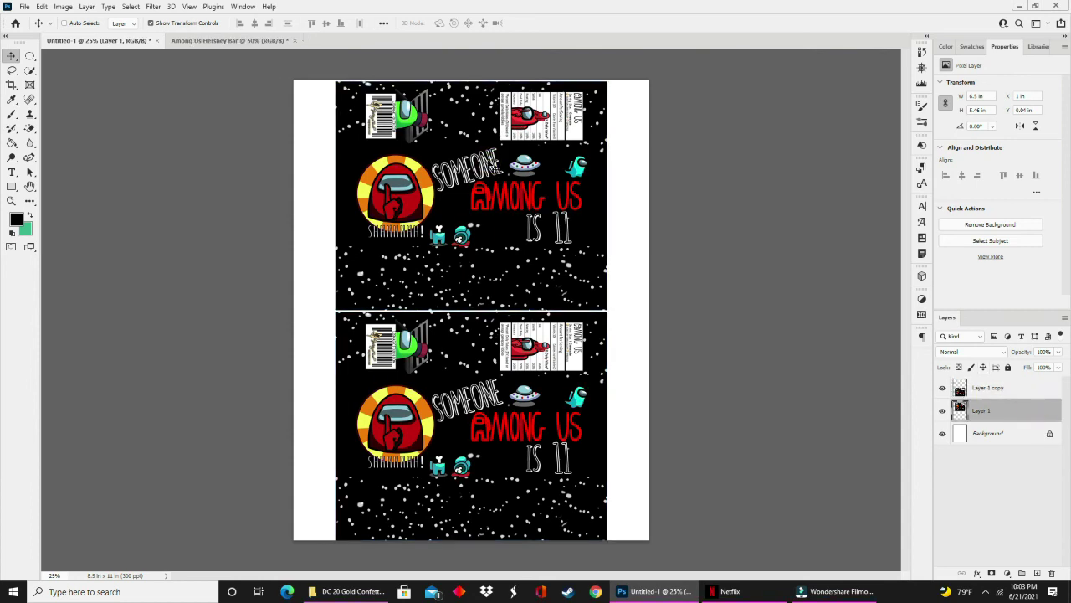
pyautogui.moveTo(494, 163); pyautogui.dragTo(501, 132)
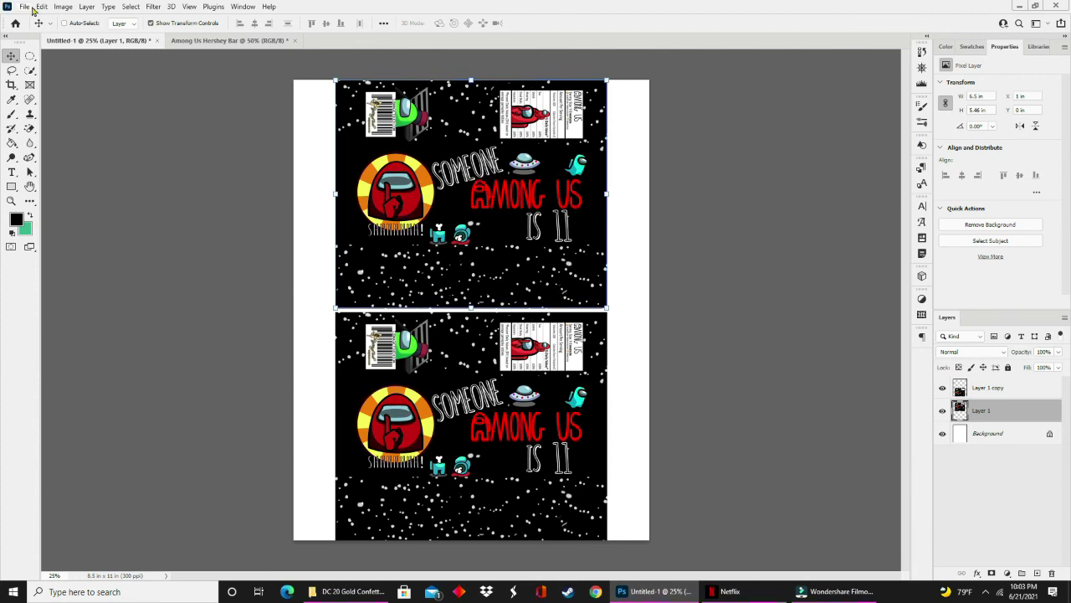
pyautogui.click(86, 7)
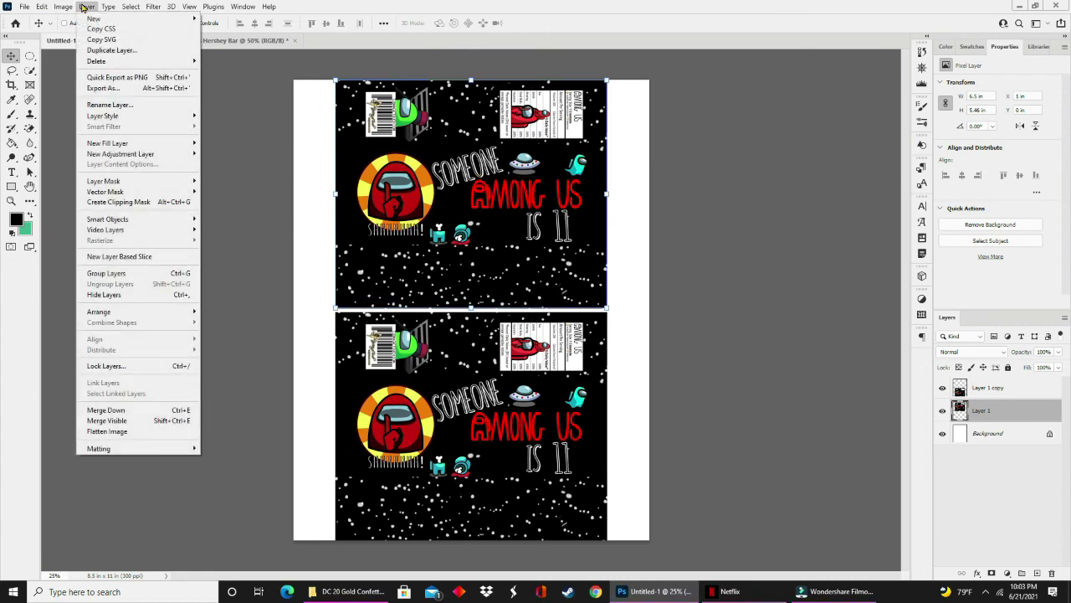
pyautogui.click(130, 432)
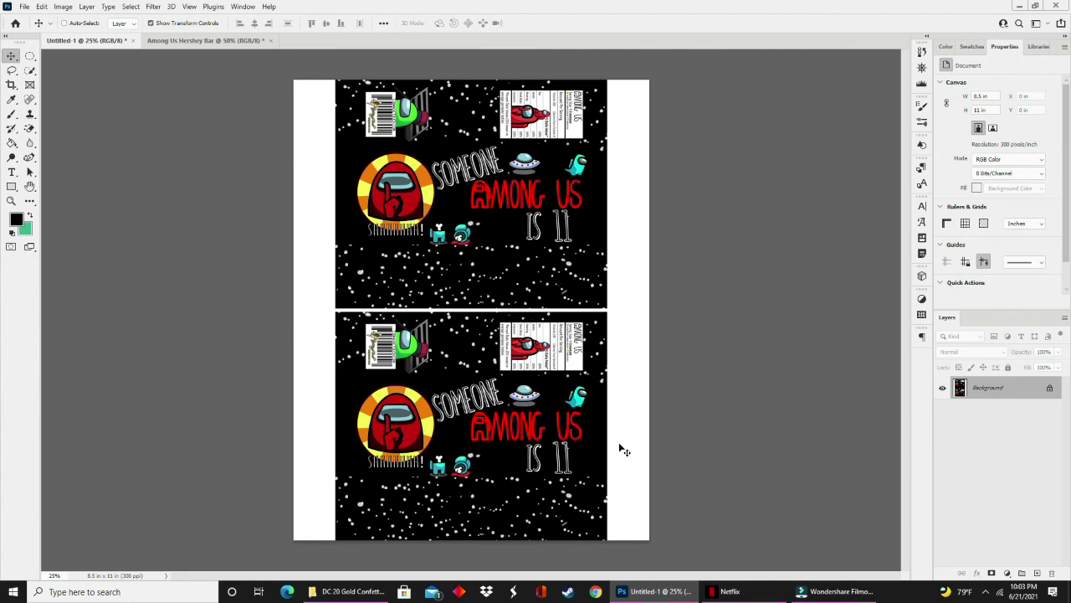
# - Save the two-wrapper page as a Photoshop PDF with the High Quality Print preset, preserving Photoshop editing capabilities
pyautogui.click(28, 6)
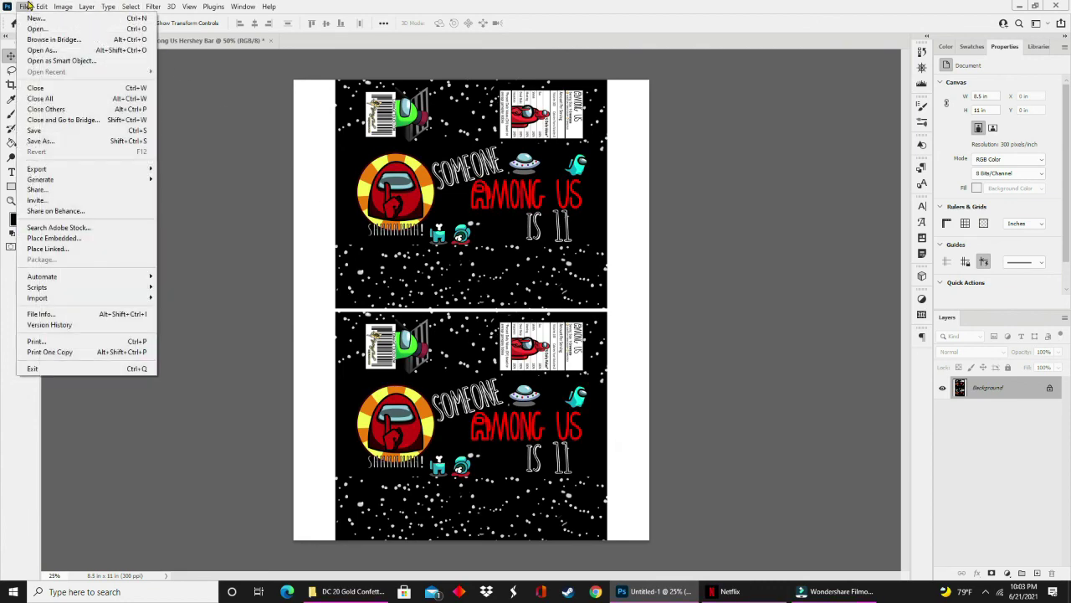
pyautogui.click(46, 140)
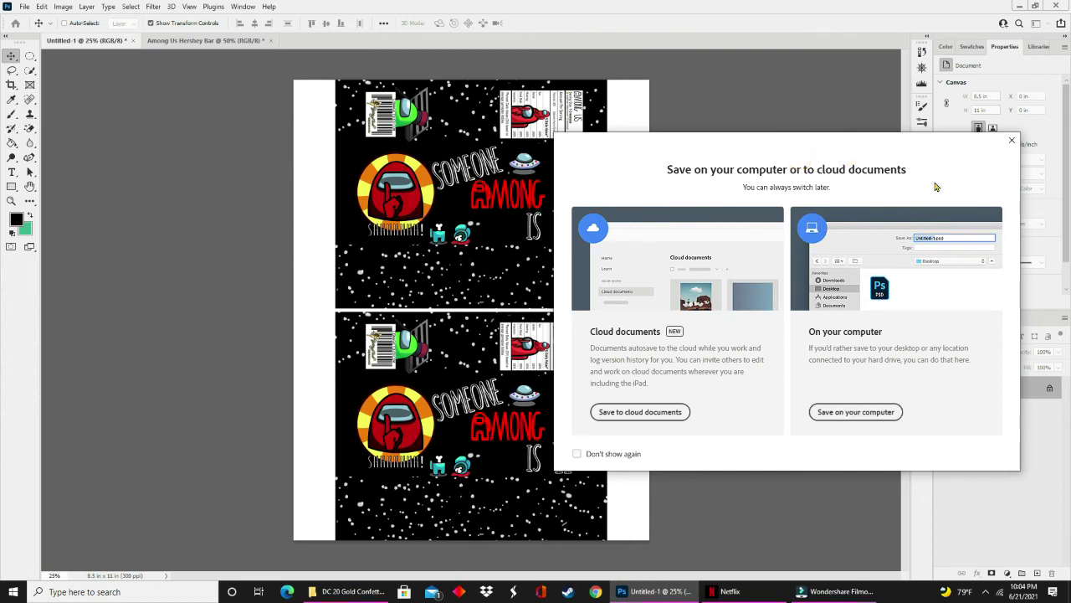
pyautogui.press('Escape')
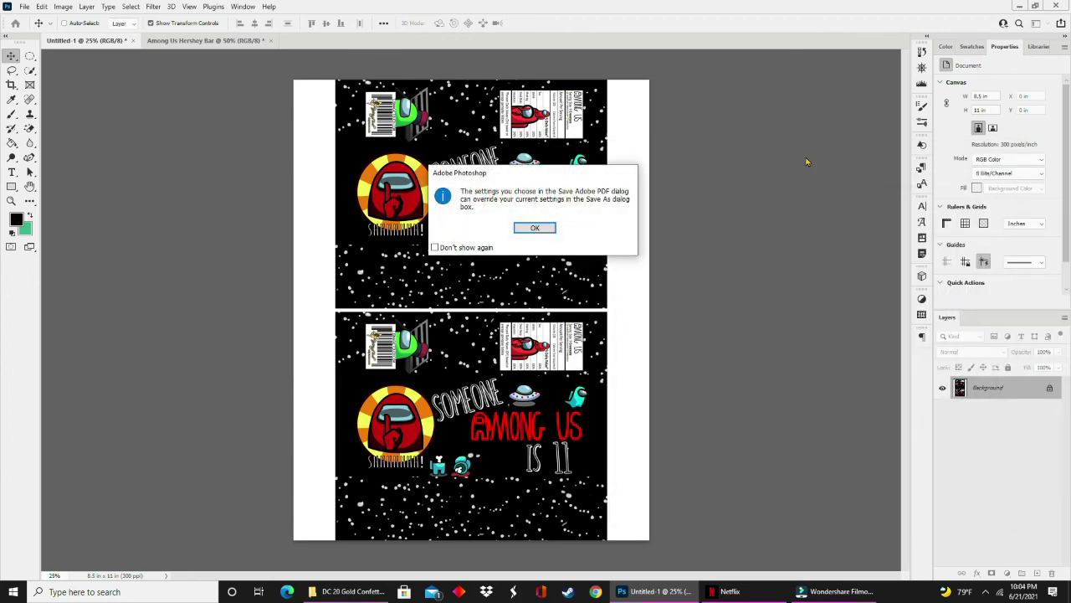
pyautogui.click(536, 229)
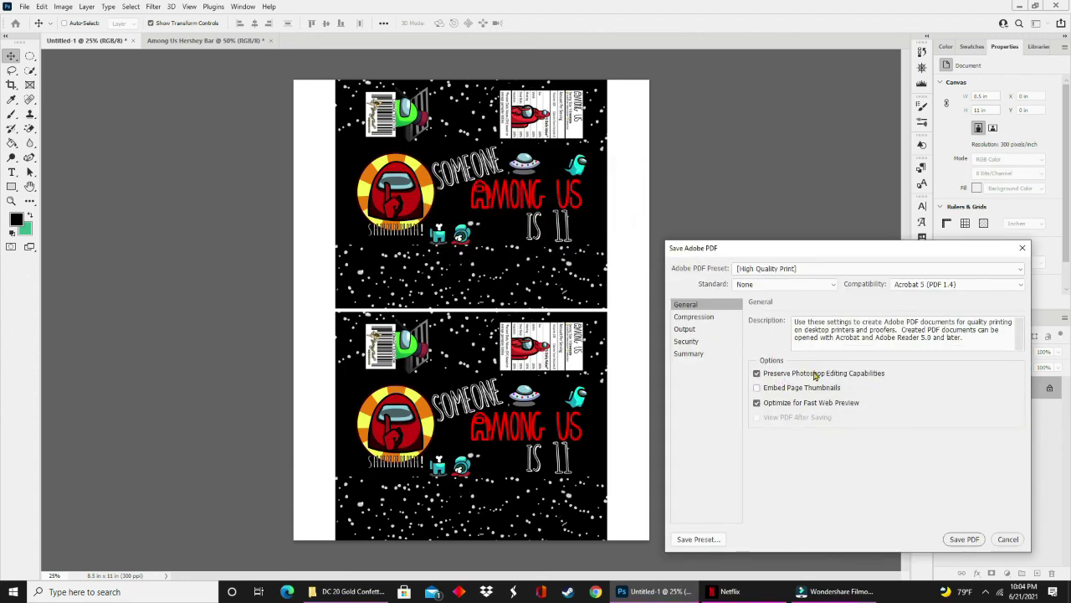
pyautogui.click(963, 540)
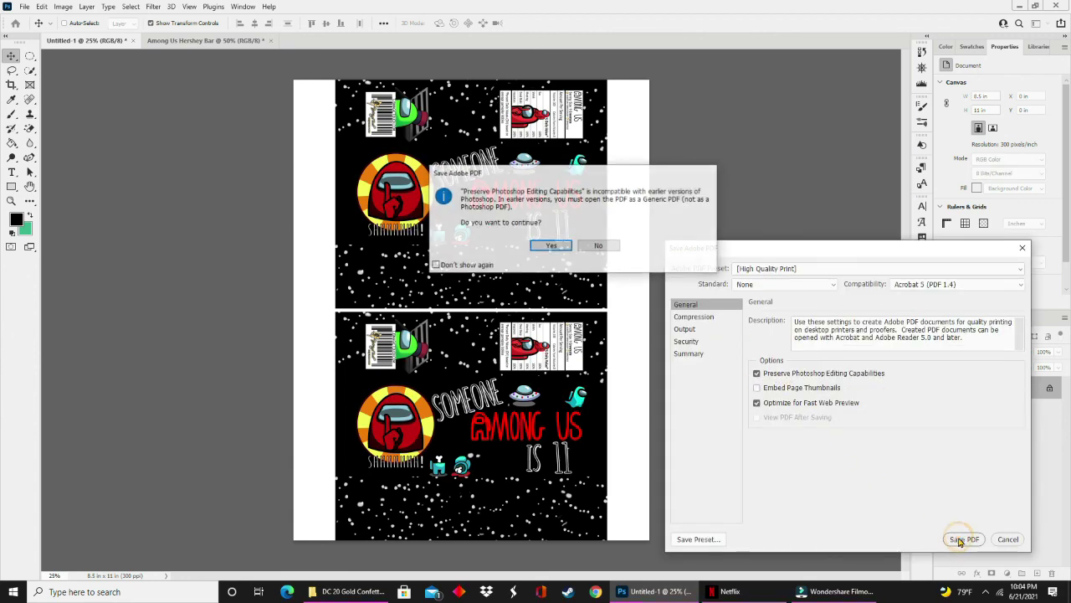
pyautogui.click(552, 246)
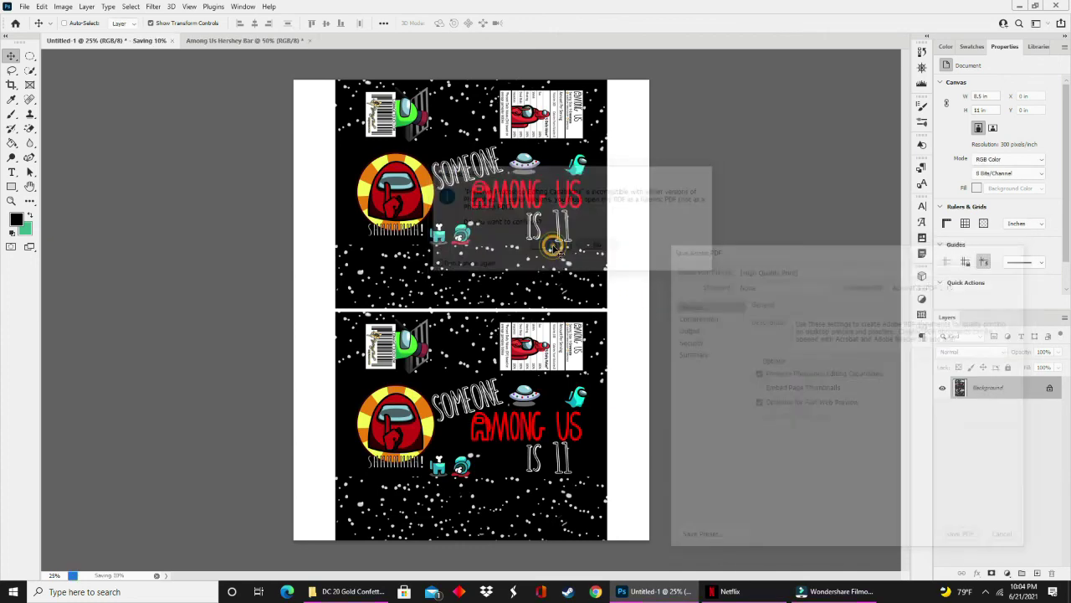